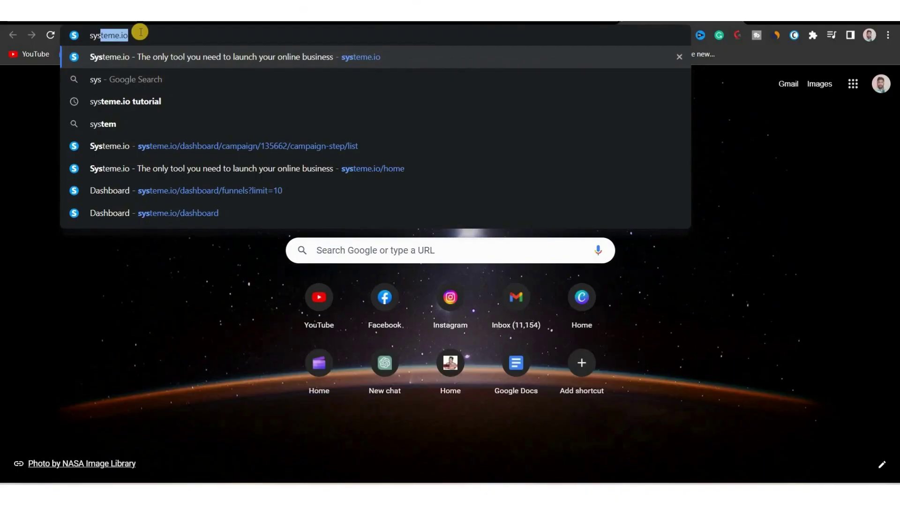
# Step: Open systeme.io and review the marketing tools listed on its Features page
pyautogui.press('Return')
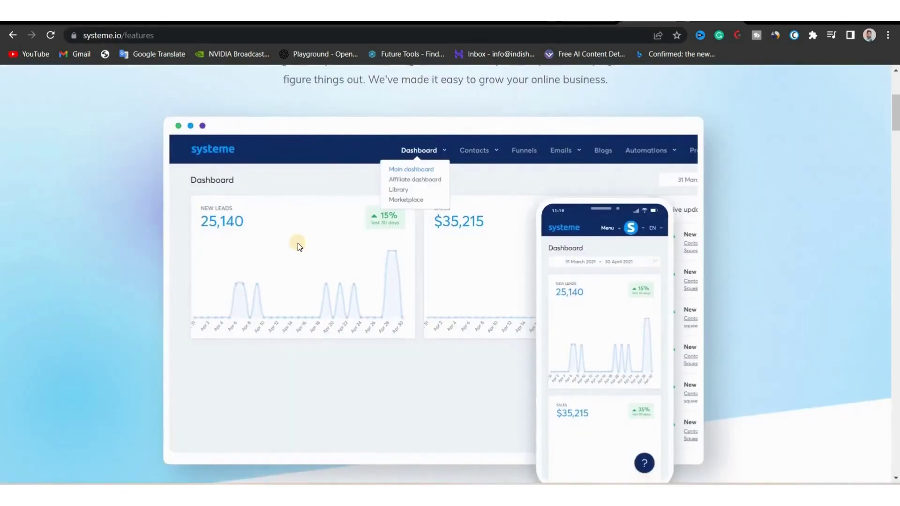
pyautogui.scroll(5, 297, 243)
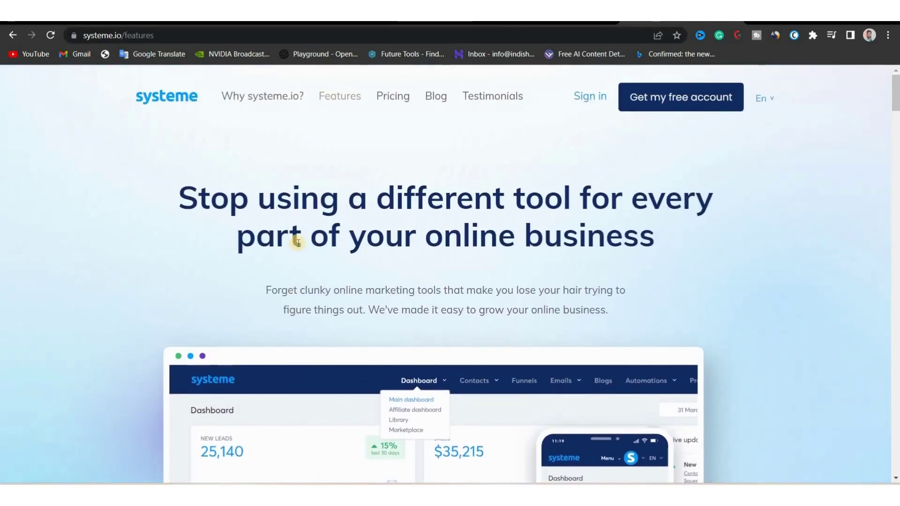
pyautogui.scroll(-10, 297, 243)
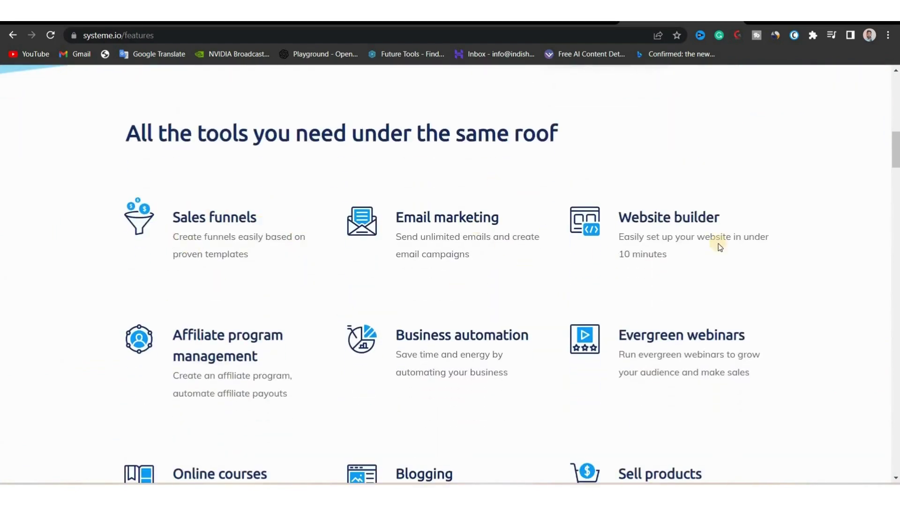
pyautogui.scroll(-3, 446, 392)
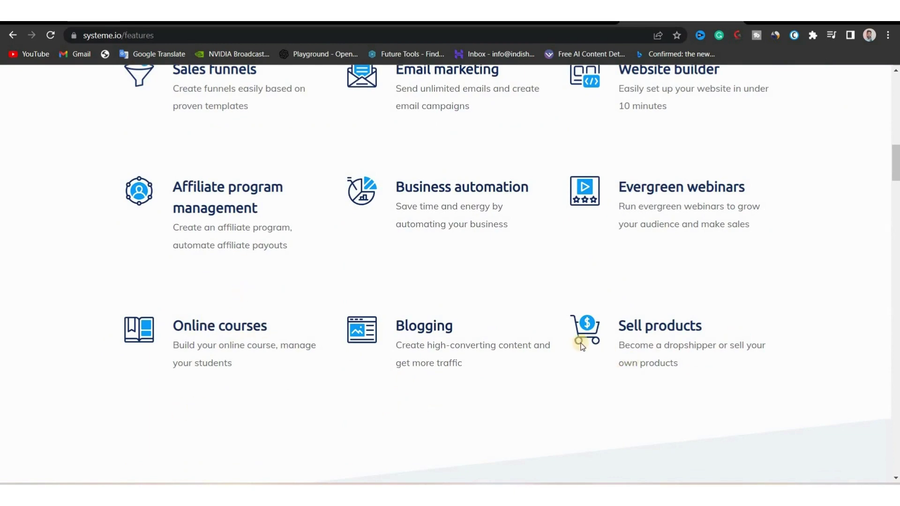
# Step: Open the systeme.io pricing page and compare what the Free, Startup, Webinar and Unlimited plans include
pyautogui.scroll(10, 581, 346)
pyautogui.click(389, 94)
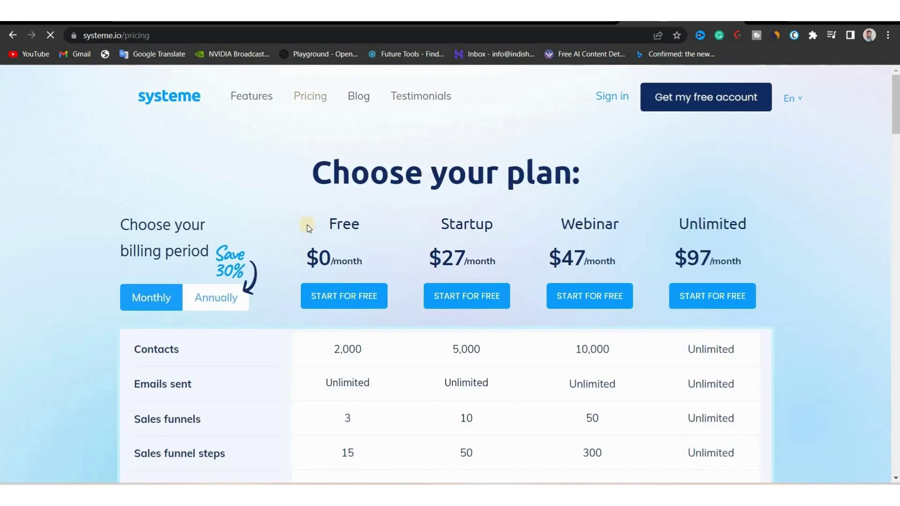
pyautogui.scroll(-1, 235, 388)
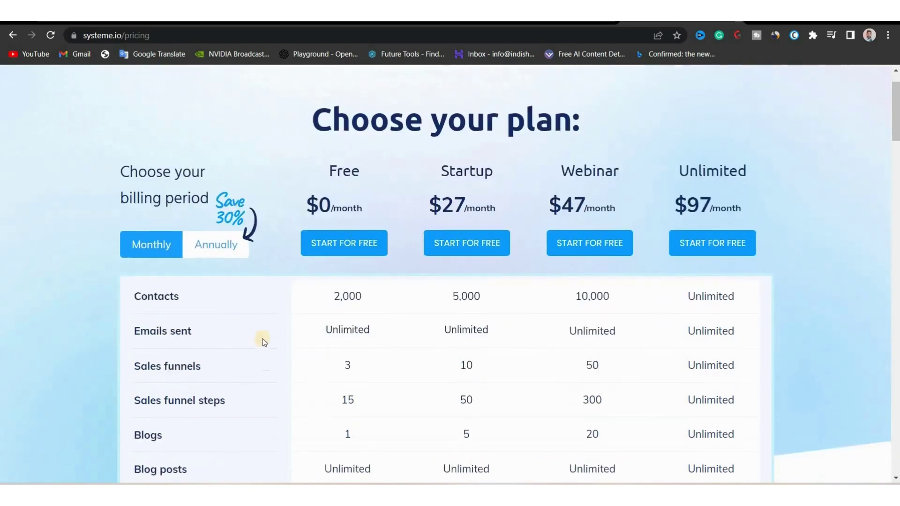
pyautogui.scroll(-2, 361, 291)
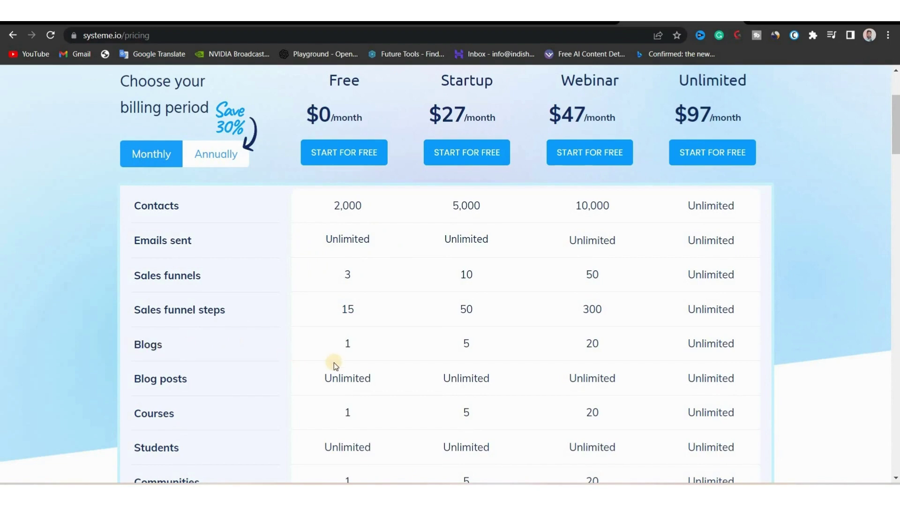
pyautogui.scroll(-8, 333, 363)
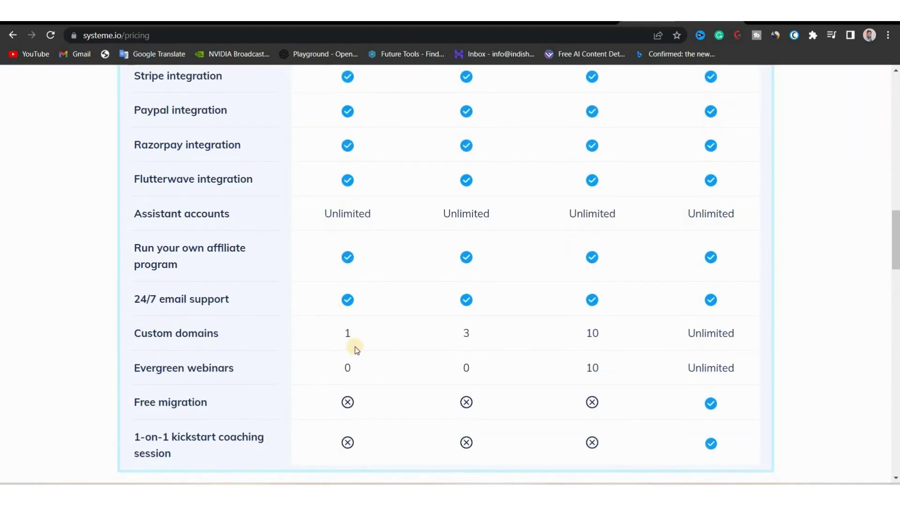
# Step: Sign in to the systeme.io account with the prefilled email address and password
pyautogui.scroll(10, 355, 347)
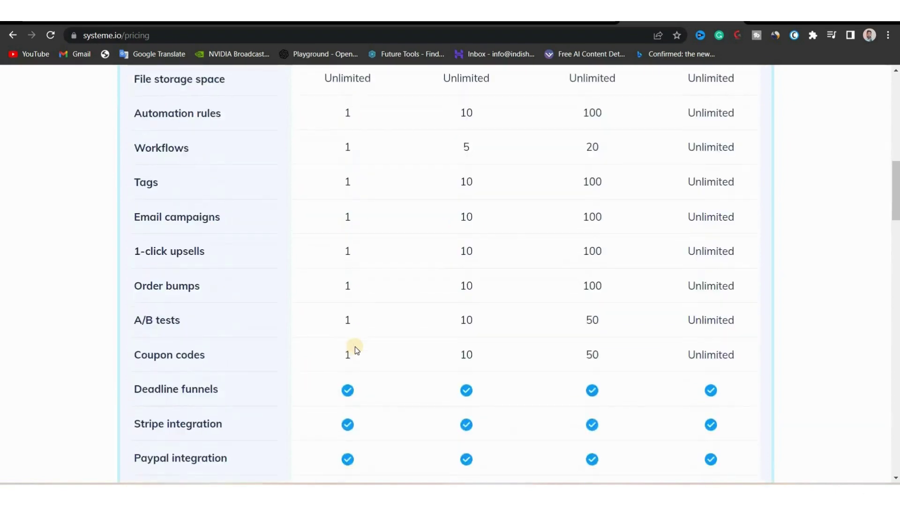
pyautogui.click(613, 103)
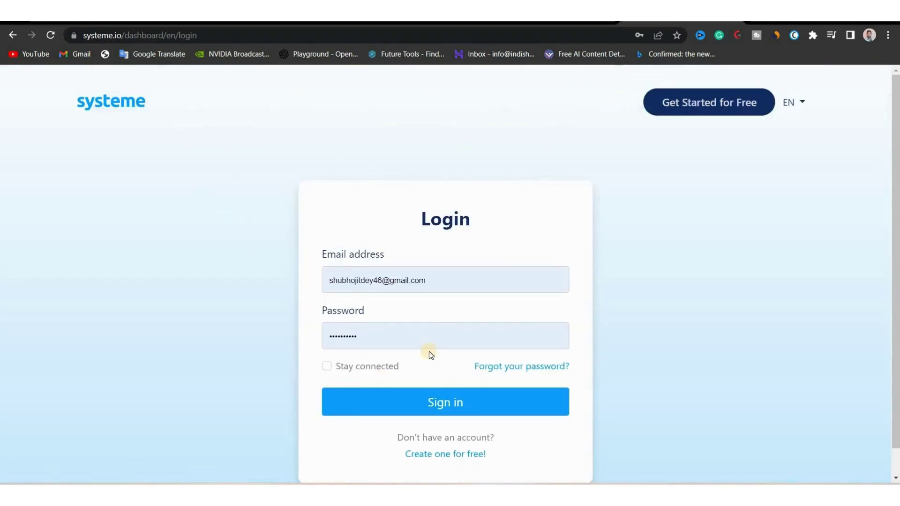
pyautogui.click(424, 403)
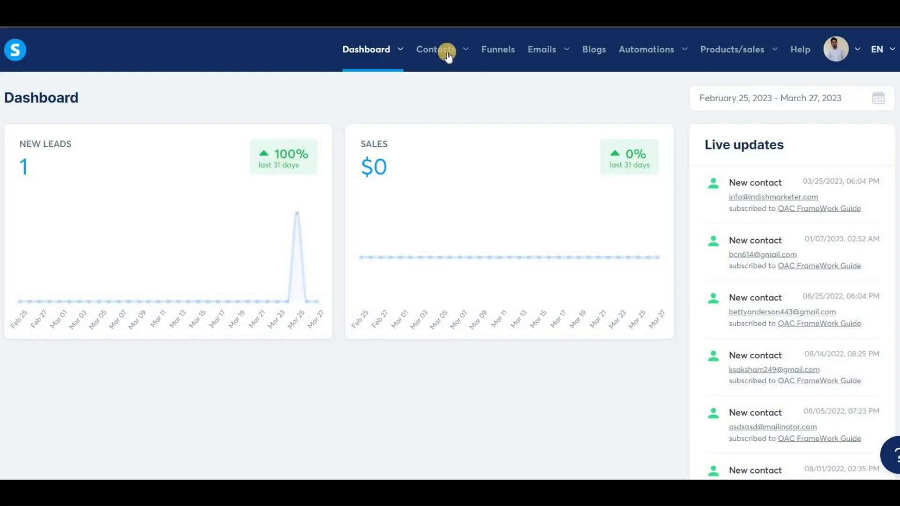
pyautogui.click(448, 55)
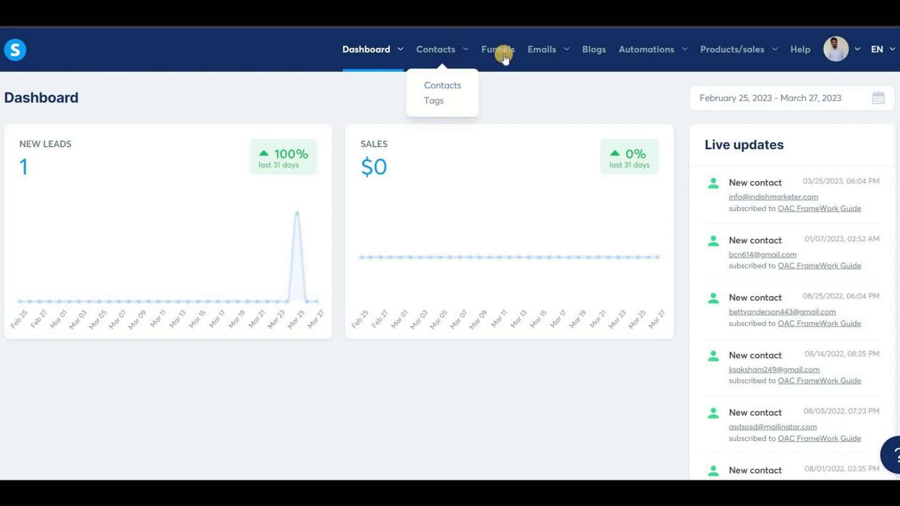
pyautogui.click(546, 55)
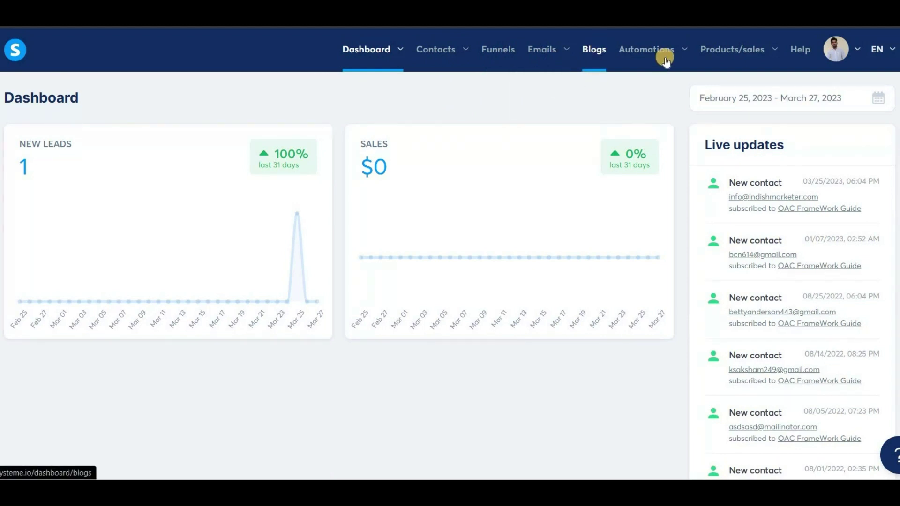
pyautogui.moveTo(662, 56)
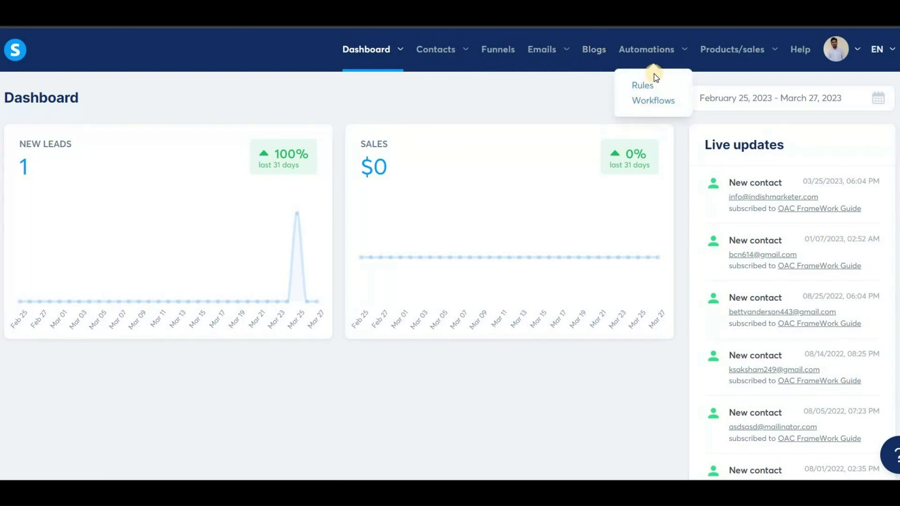
pyautogui.moveTo(712, 55)
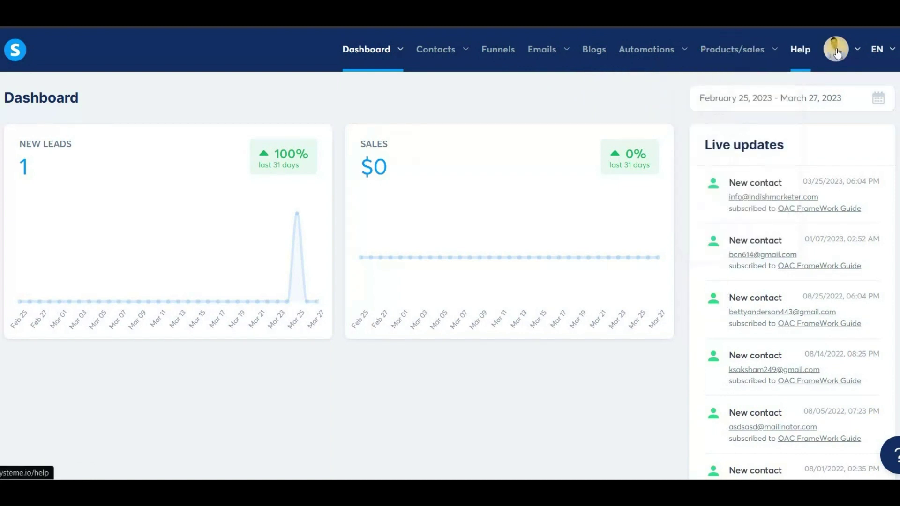
pyautogui.moveTo(837, 53)
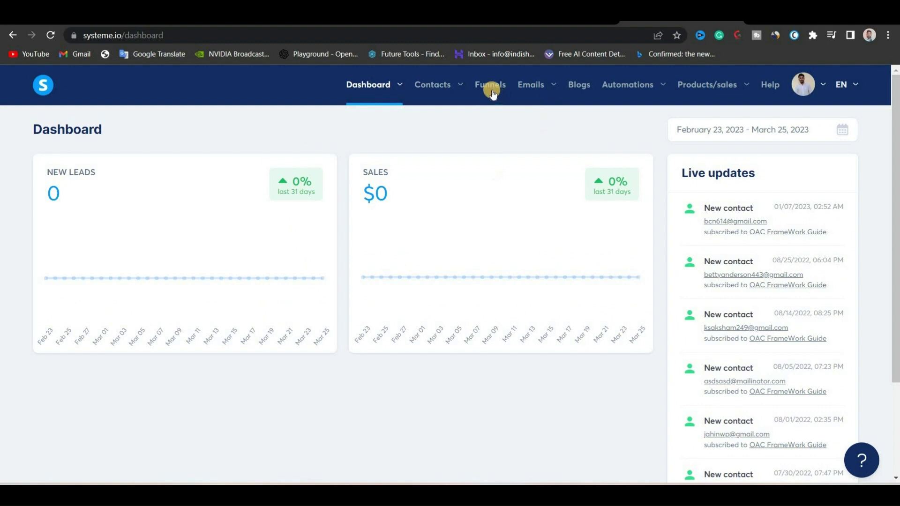
# Step: Open the funnels list and view the live landing page of the Free Ebook funnel
pyautogui.click(492, 90)
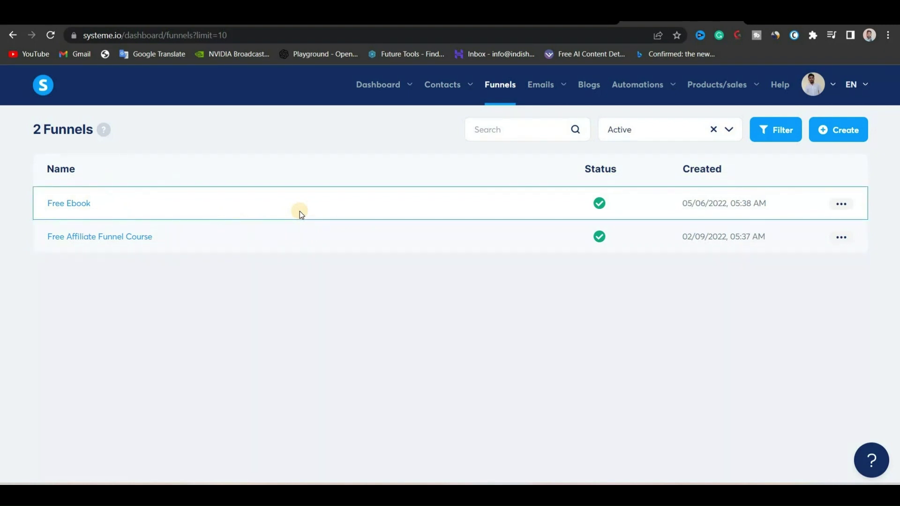
pyautogui.click(833, 211)
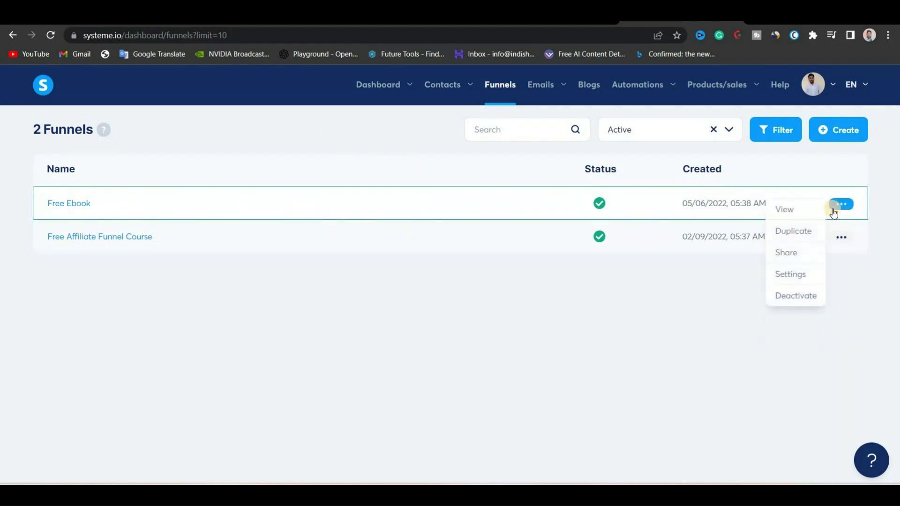
pyautogui.click(791, 209)
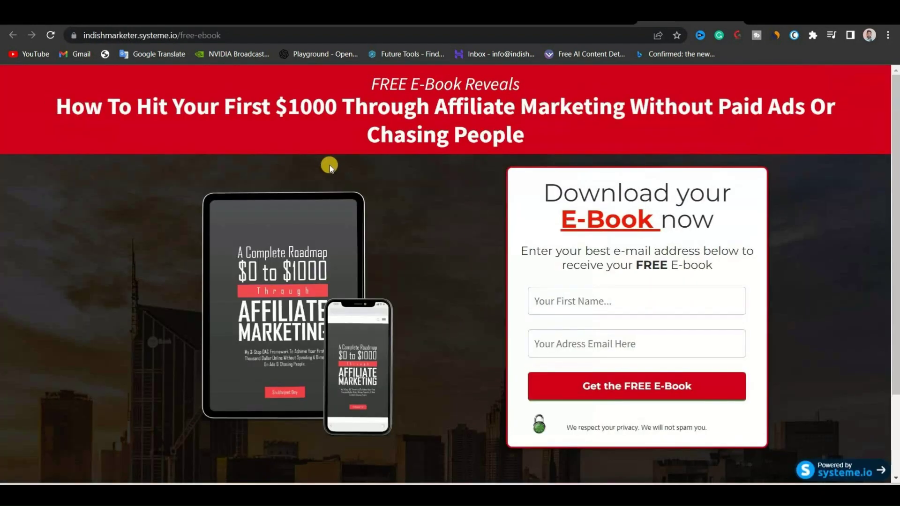
pyautogui.scroll(-2, 300, 383)
pyautogui.scroll(2, 299, 383)
# Step: Fill in the e-book opt-in form with the saved first name and email address, and submit it
pyautogui.click(558, 309)
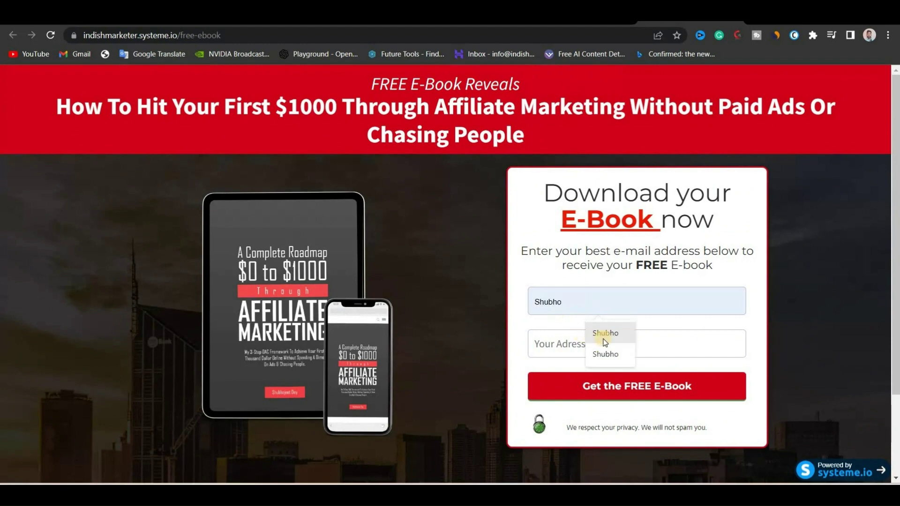
pyautogui.click(605, 334)
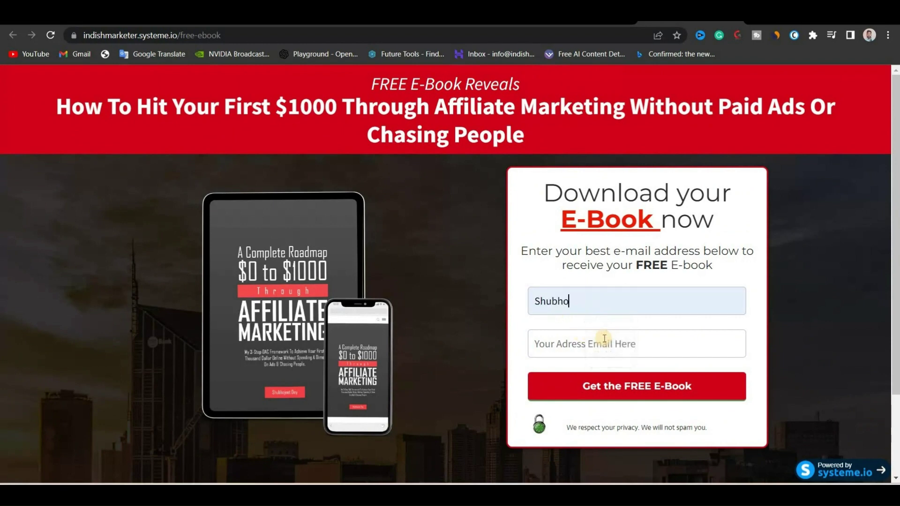
pyautogui.click(588, 341)
pyautogui.click(637, 267)
pyautogui.click(658, 391)
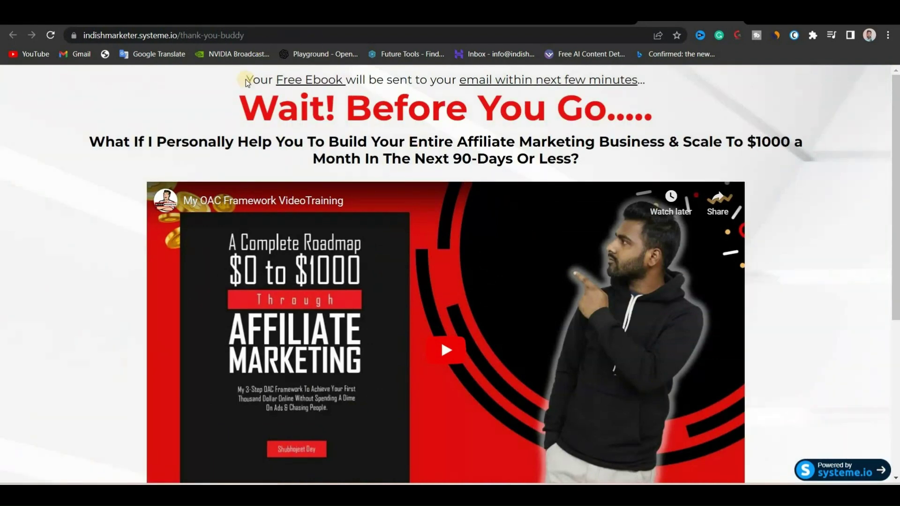
# Step: Review the thank-you page from its e-book delivery notice to the Book A Call Now offer, and return to the funnels list
pyautogui.tripleClick(395, 86)
pyautogui.moveTo(394, 86); pyautogui.dragTo(513, 77)
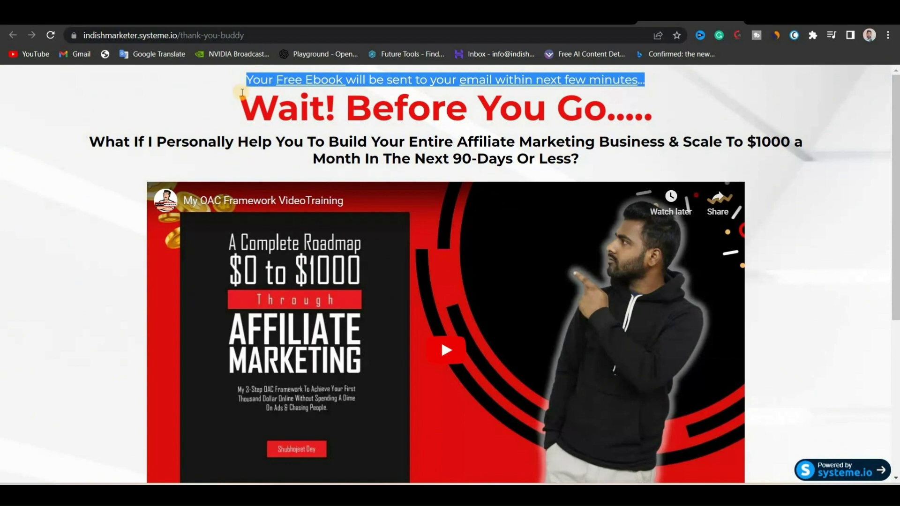
pyautogui.click(376, 141)
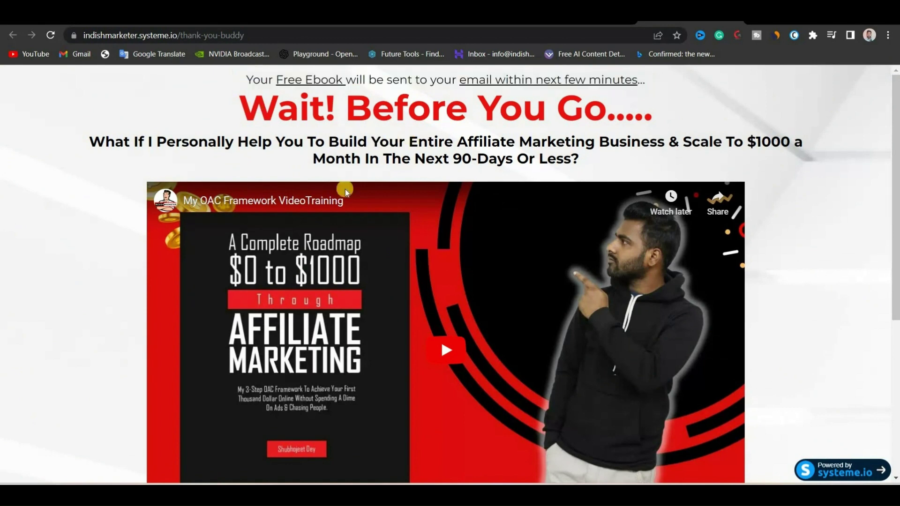
pyautogui.scroll(-4, 457, 384)
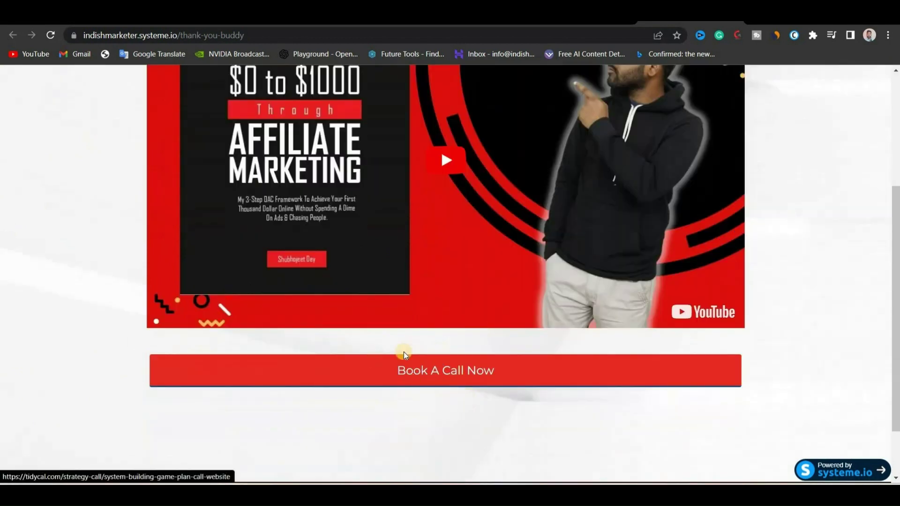
pyautogui.scroll(4, 403, 352)
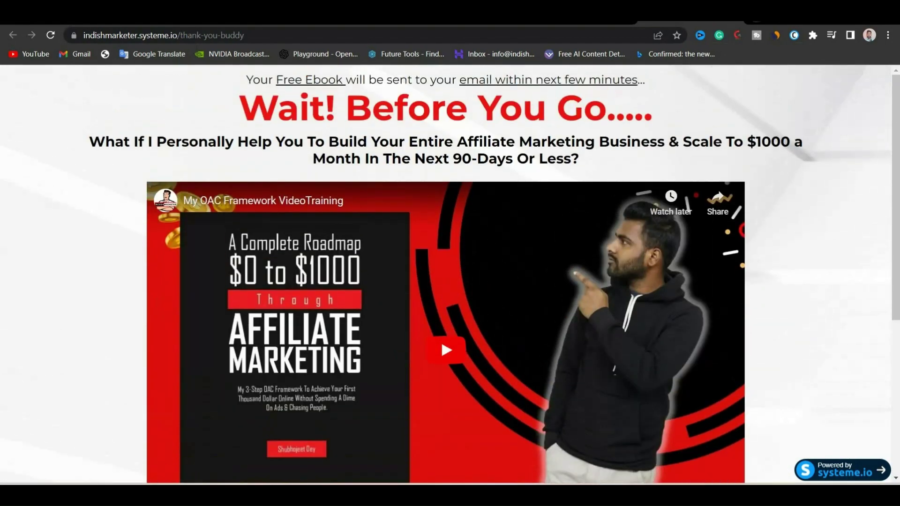
pyautogui.click(680, 13)
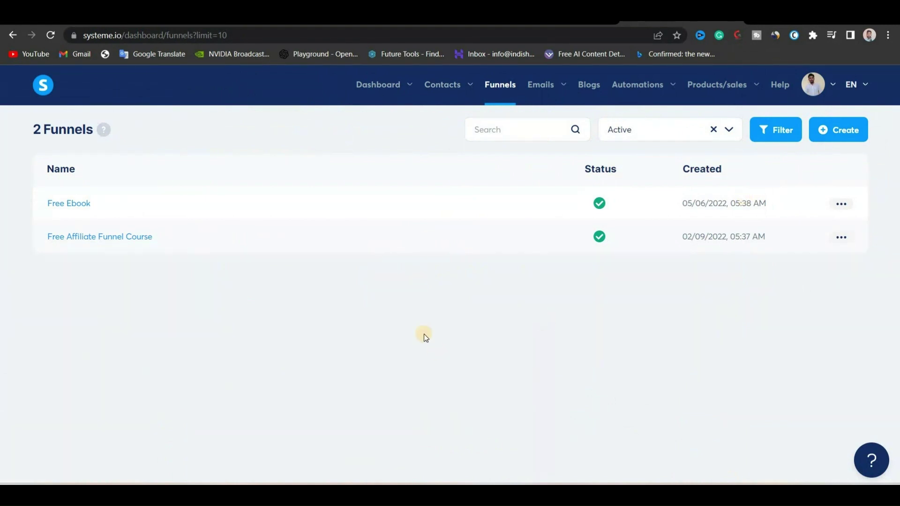
# Step: Create a funnel named Brainbox on the indishmarketer.systeme.io domain with Custom as its goal
pyautogui.click(836, 141)
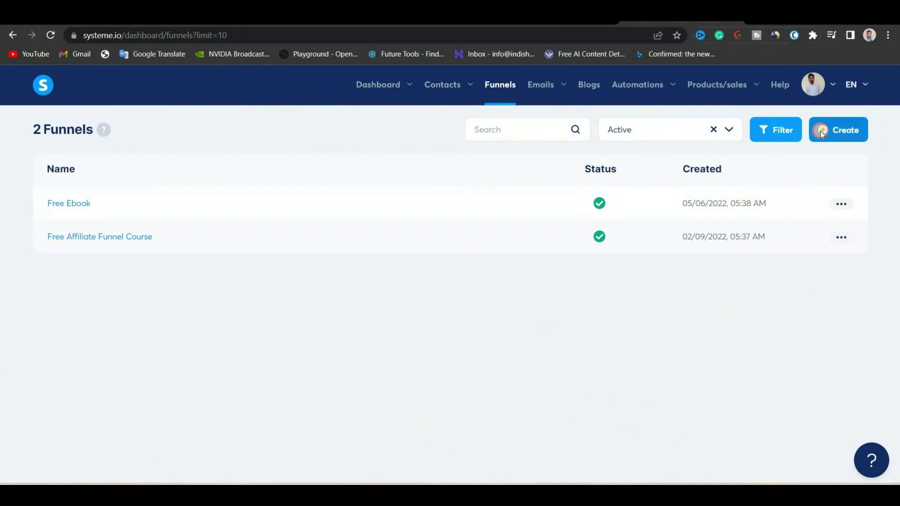
pyautogui.click(320, 187)
pyautogui.write('Brain')
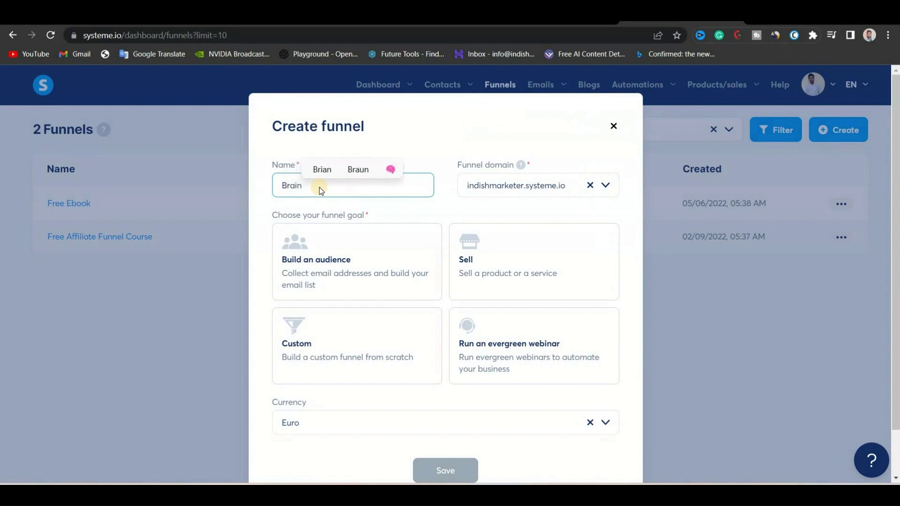
pyautogui.write('box')
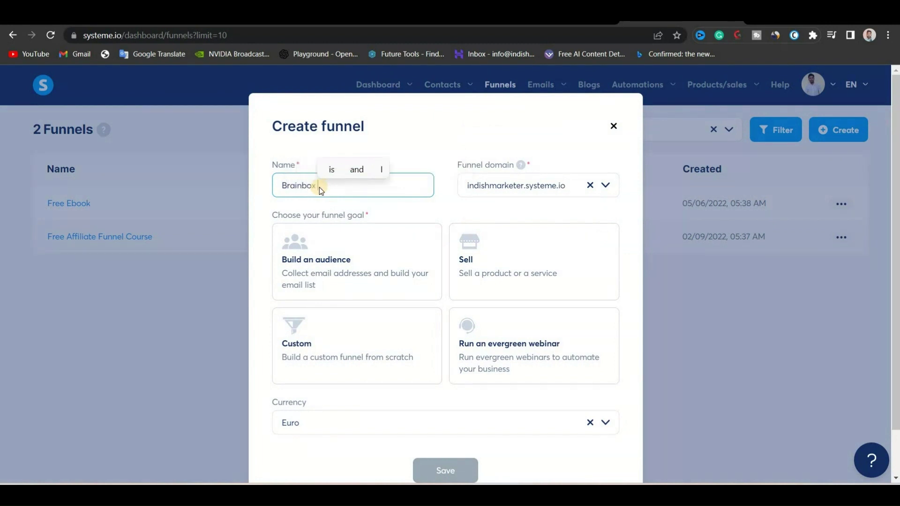
pyautogui.click(492, 239)
pyautogui.click(412, 317)
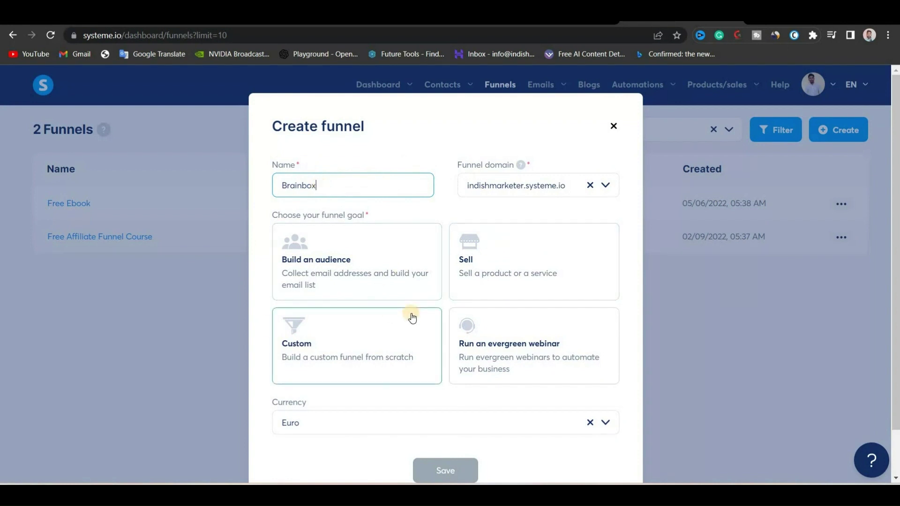
pyautogui.scroll(-1, 412, 316)
pyautogui.click(404, 276)
pyautogui.click(340, 347)
pyautogui.click(437, 465)
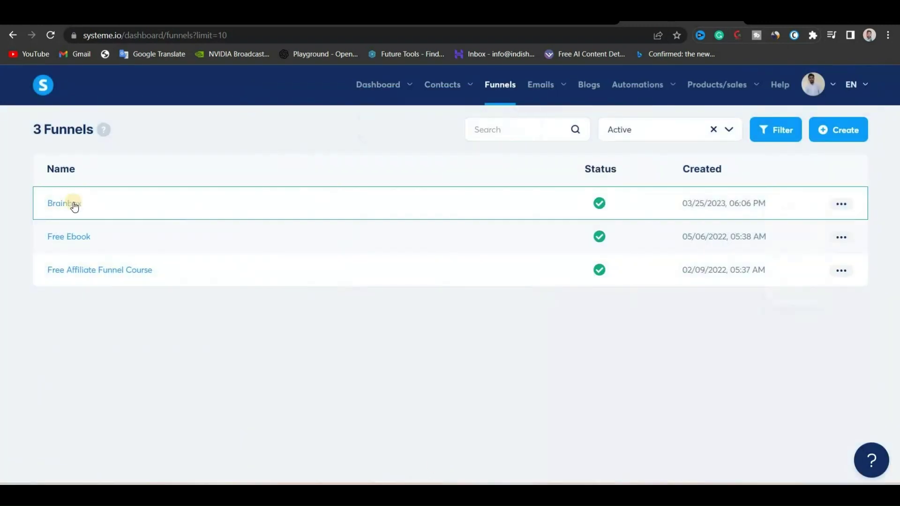
# Step: Add a Squeeze page step named "Brainbox: The ChatGPT Killer" to the Brainbox funnel
pyautogui.click(74, 205)
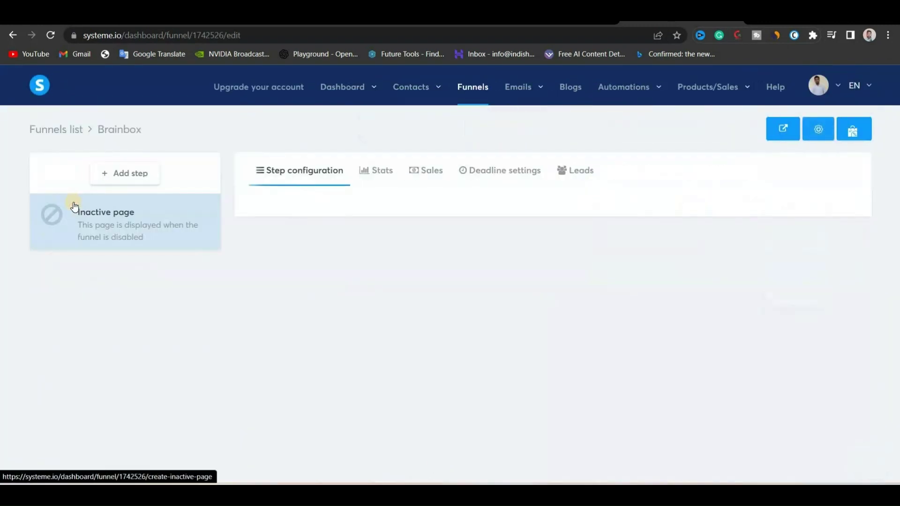
pyautogui.click(134, 172)
pyautogui.click(380, 242)
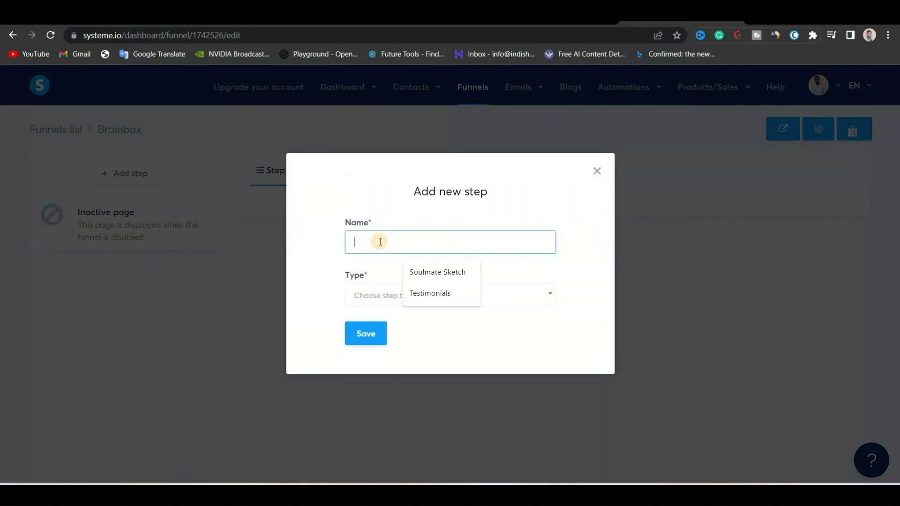
pyautogui.write('Brainbox: The ChatGPT Killer')
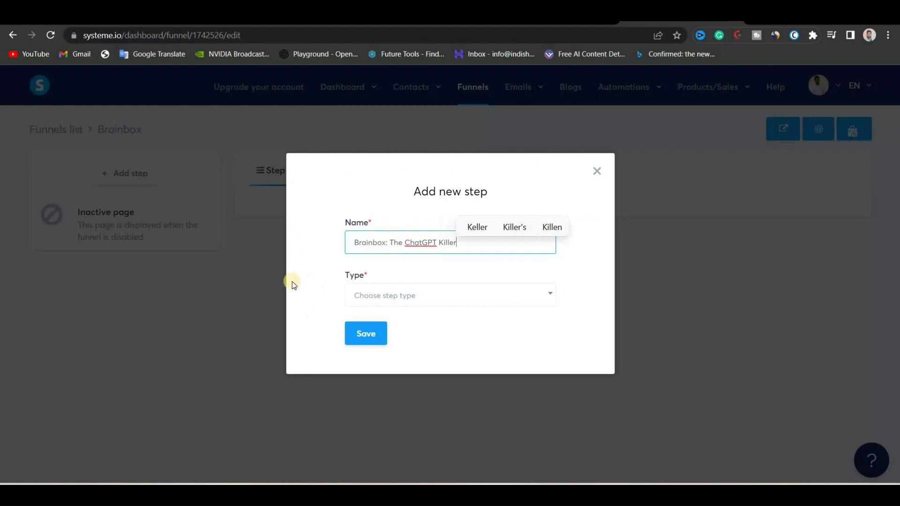
pyautogui.click(384, 295)
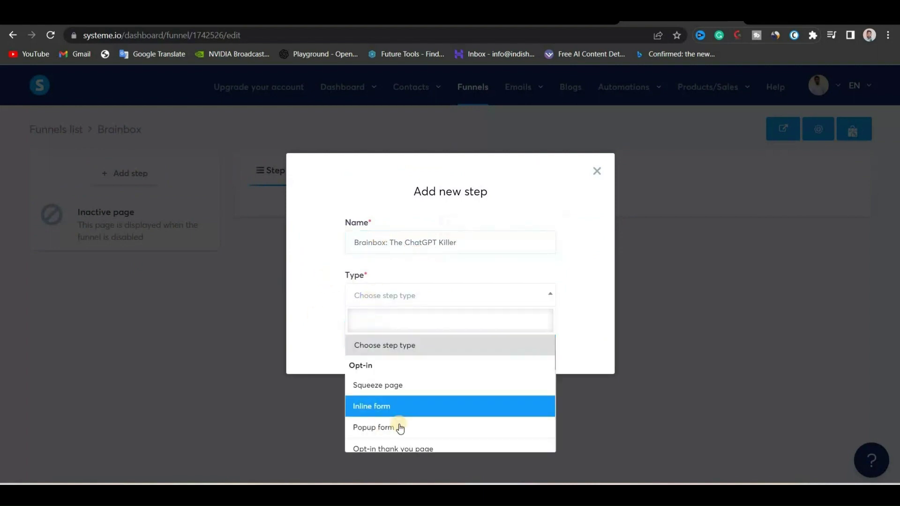
pyautogui.click(402, 387)
pyautogui.click(375, 330)
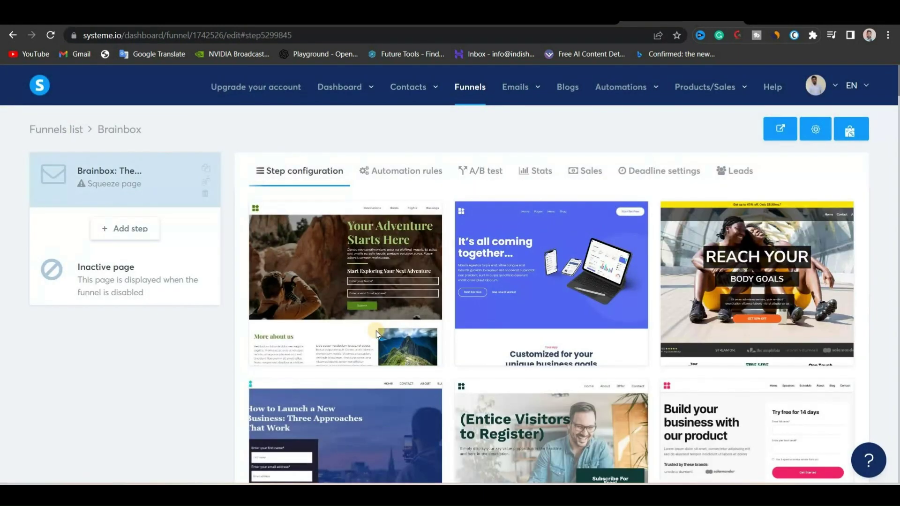
# Step: Browse the squeeze page templates and select the green "The best way to create squeeze pages?" free report design
pyautogui.scroll(-3, 358, 403)
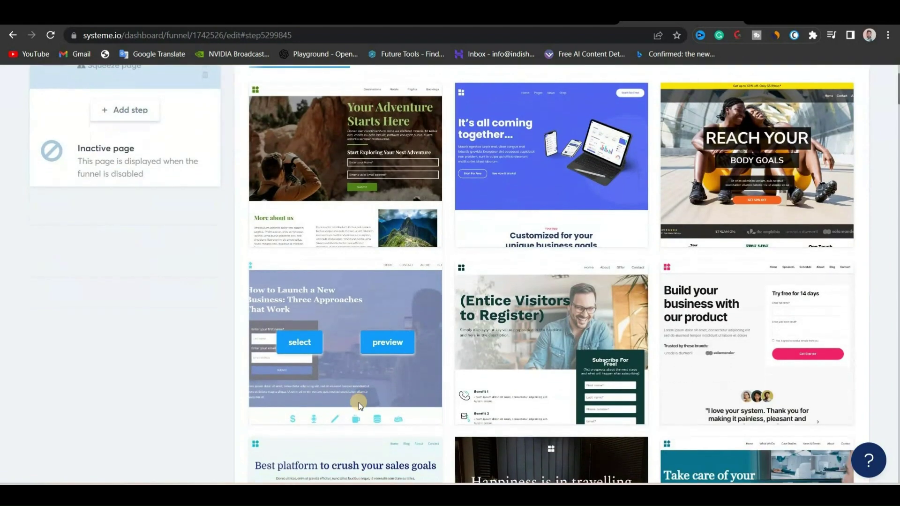
pyautogui.scroll(-1, 358, 402)
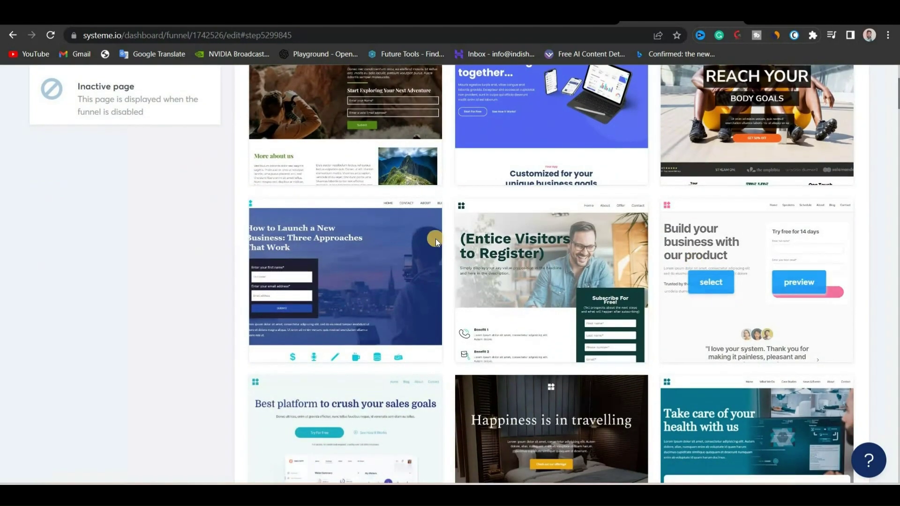
pyautogui.scroll(2, 435, 238)
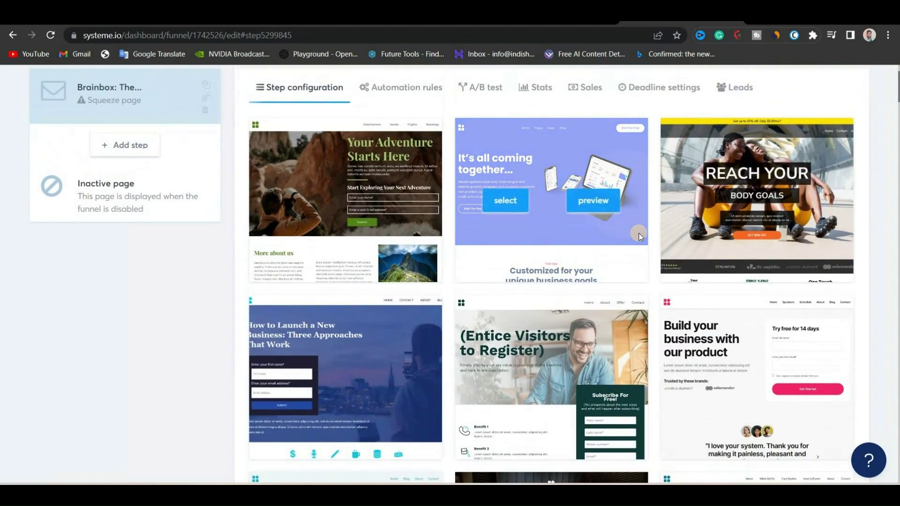
pyautogui.scroll(-2, 639, 234)
pyautogui.scroll(-5, 639, 234)
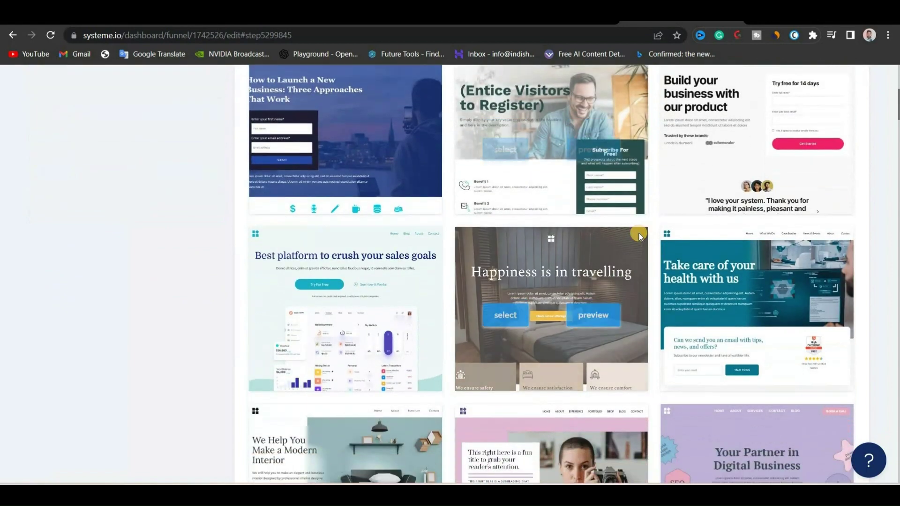
pyautogui.scroll(-15, 639, 233)
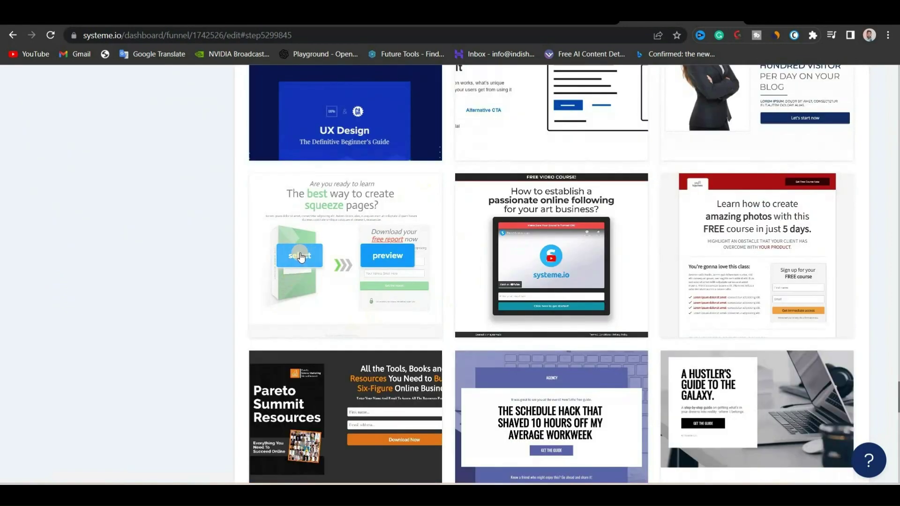
pyautogui.click(300, 257)
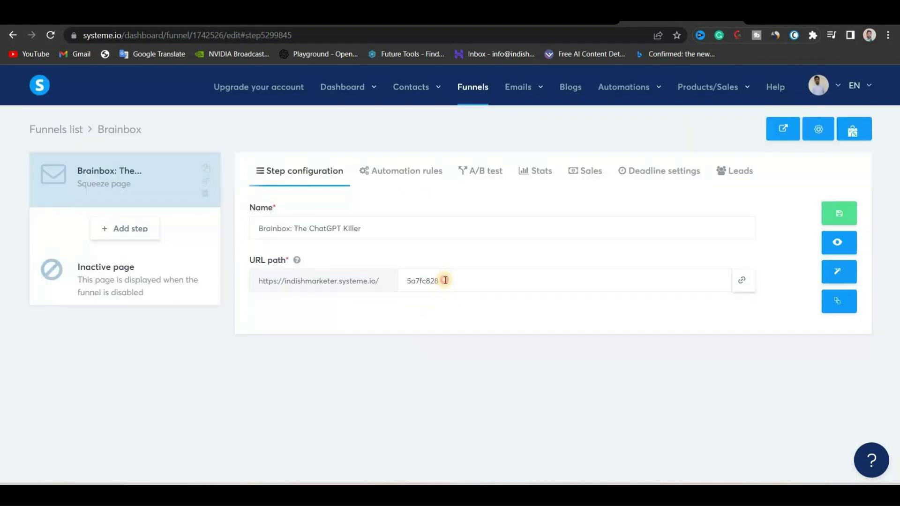
# Step: Set the squeeze page's URL path to brainbox and save the funnel step
pyautogui.moveTo(439, 281); pyautogui.dragTo(402, 279)
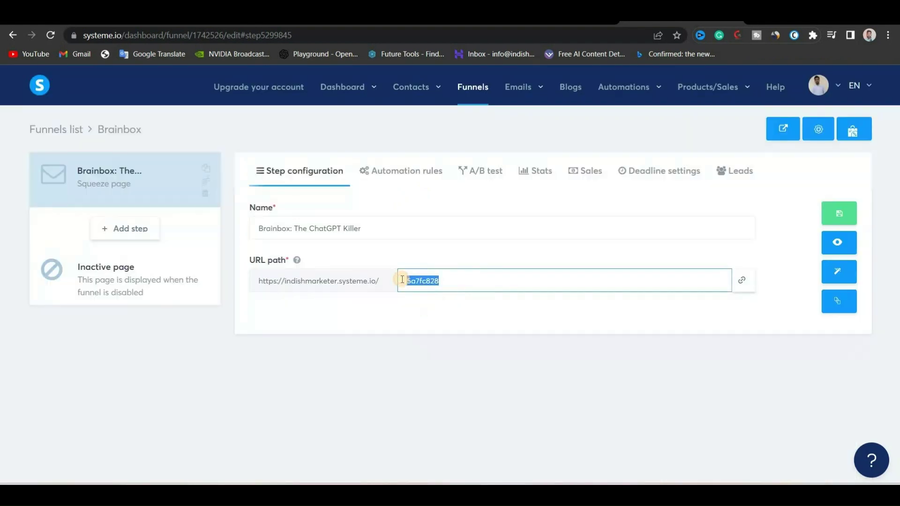
pyautogui.write('brainbox')
pyautogui.click(415, 325)
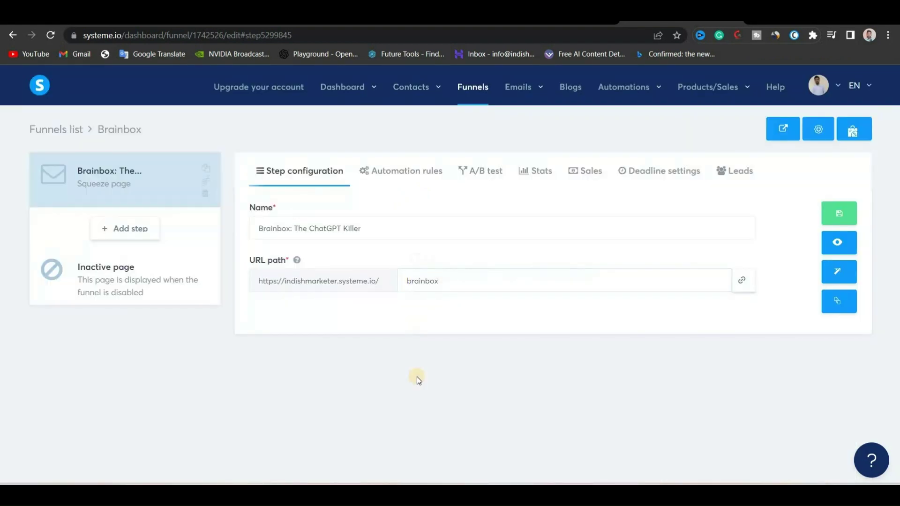
pyautogui.click(837, 217)
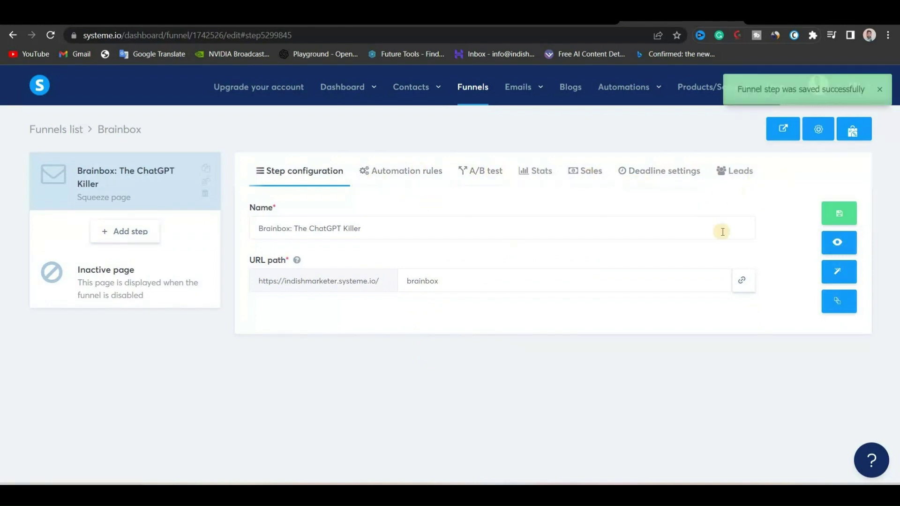
# Step: Preview the live Brainbox squeeze page, close the preview, and open the page for editing
pyautogui.click(833, 247)
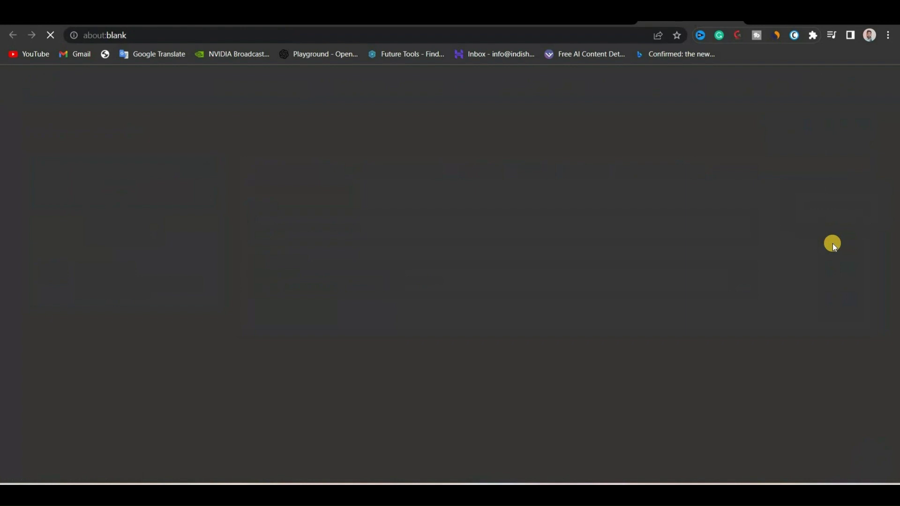
pyautogui.scroll(-3, 448, 280)
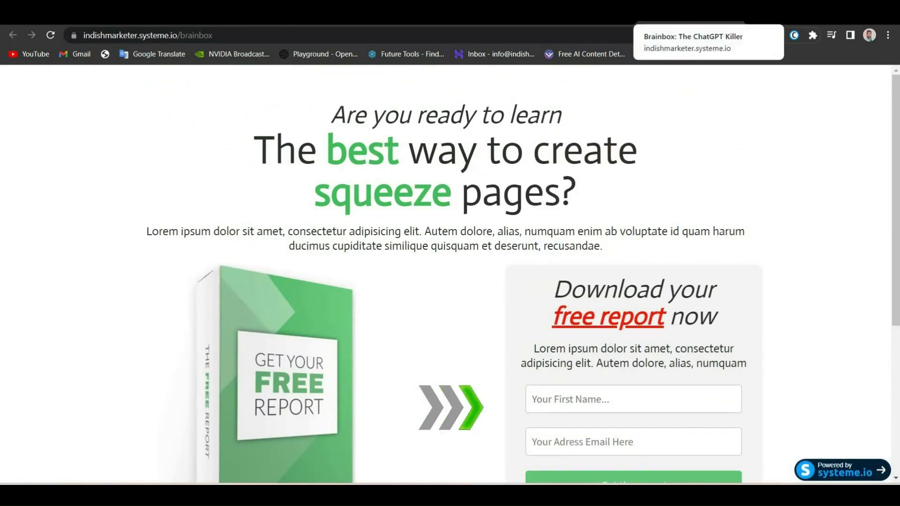
pyautogui.hotkey('ctrl', 'w')
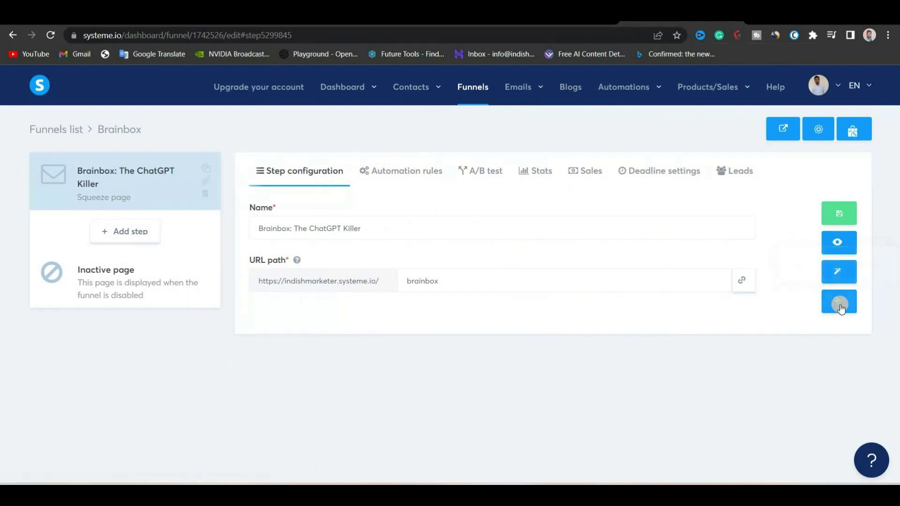
pyautogui.click(836, 272)
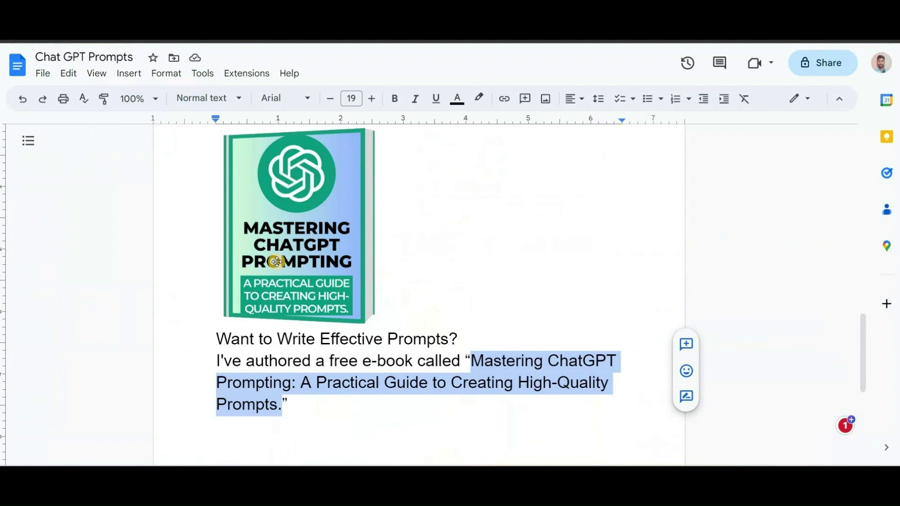
# Step: Review the e-book cover in the Chat GPT Prompts Google Docs document and highlight the full e-book title beneath it
pyautogui.scroll(1, 276, 262)
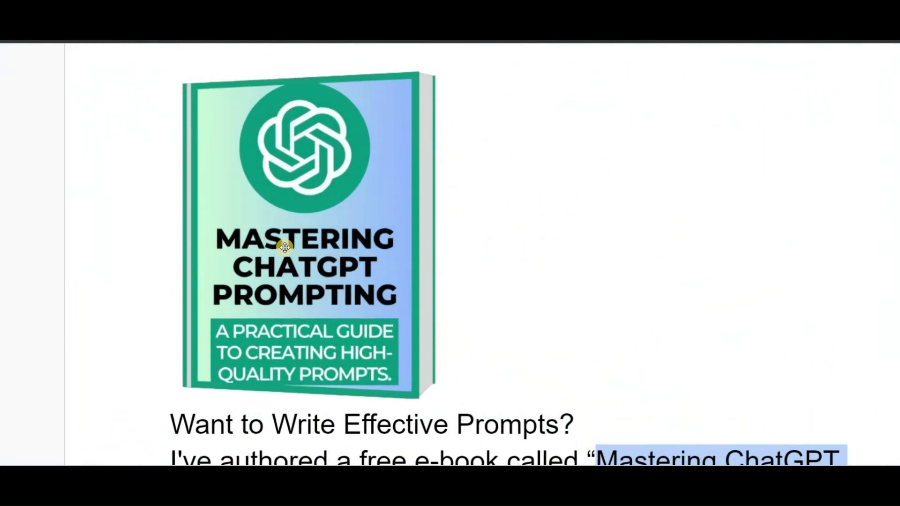
pyautogui.scroll(1, 284, 246)
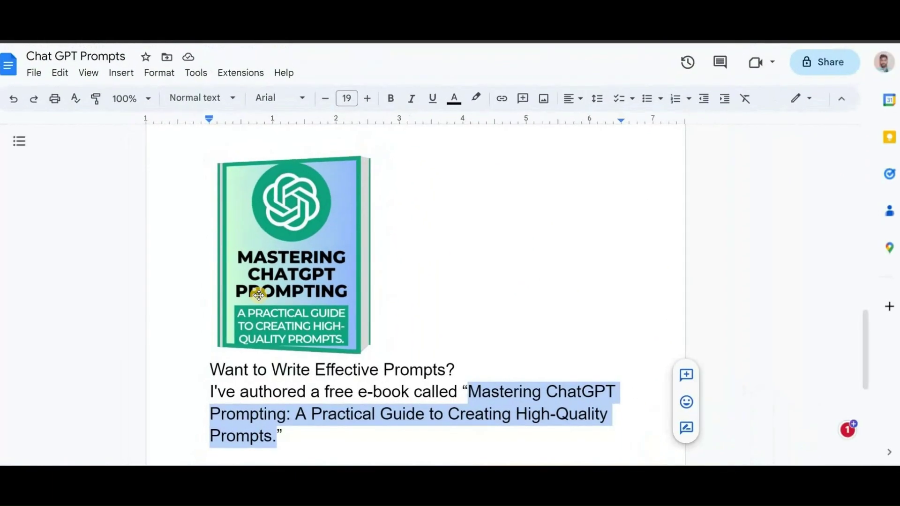
pyautogui.scroll(-1, 476, 409)
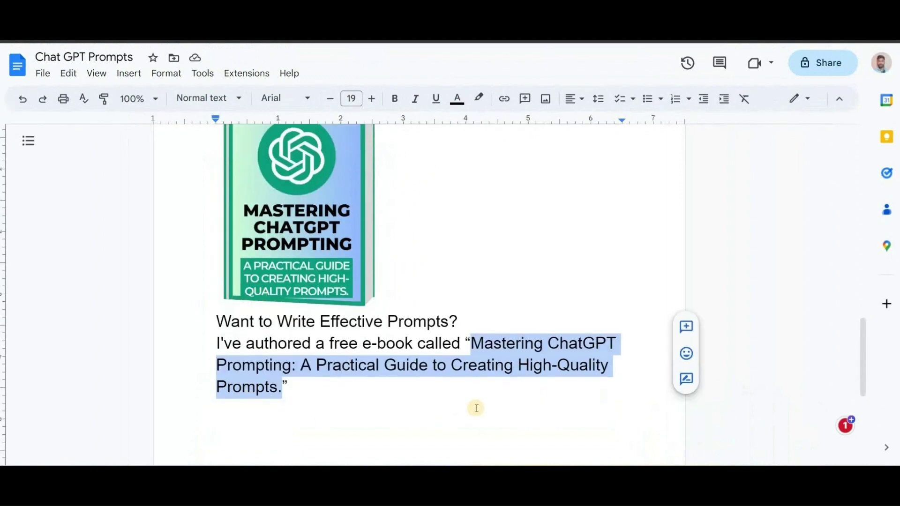
pyautogui.click(472, 344)
pyautogui.moveTo(471, 345); pyautogui.dragTo(278, 395)
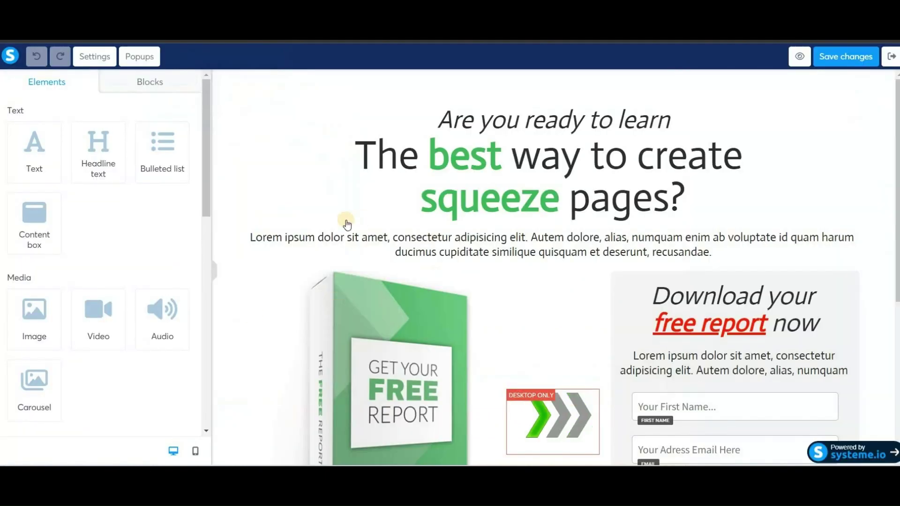
# Step: Examine the template's placeholder text, report image and opt-in form in the systeme.io page editor
pyautogui.click(329, 235)
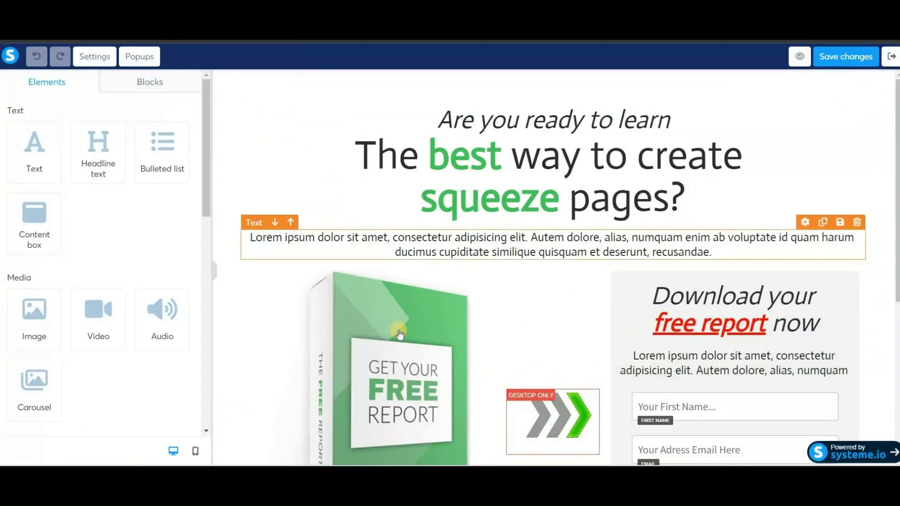
pyautogui.scroll(-5, 401, 334)
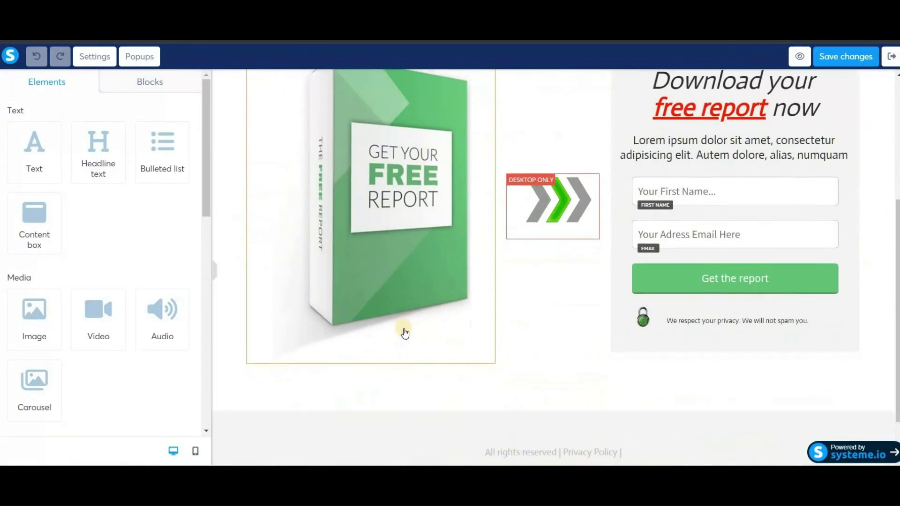
pyautogui.scroll(-1, 405, 333)
pyautogui.scroll(4, 405, 333)
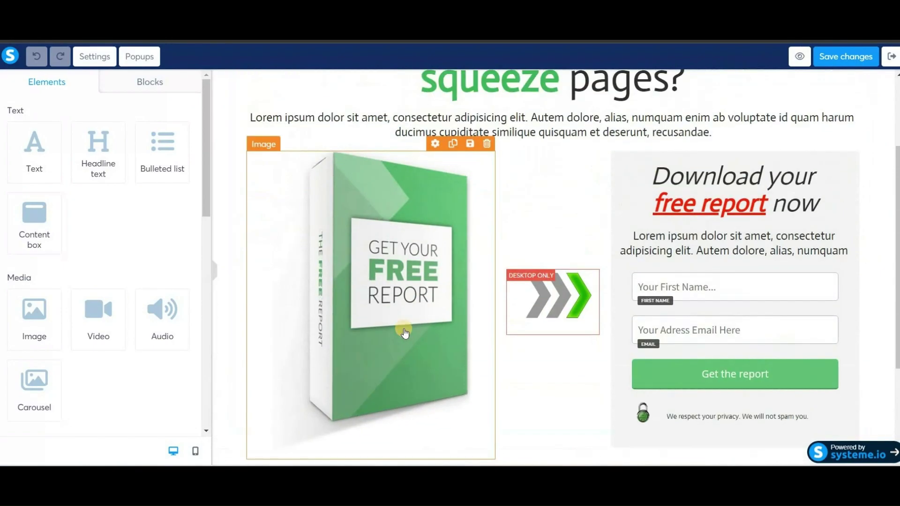
pyautogui.scroll(3, 404, 334)
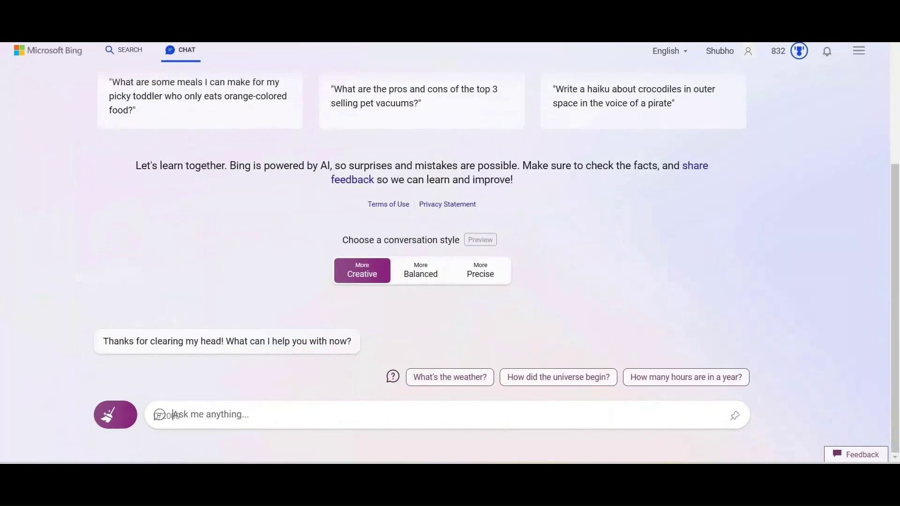
# Step: Ask Bing Chat for a headline, sub-headlines and additional content for an opt-in page offering the free e-book "Mastering ChatGPT Prompting"
pyautogui.click(200, 414)
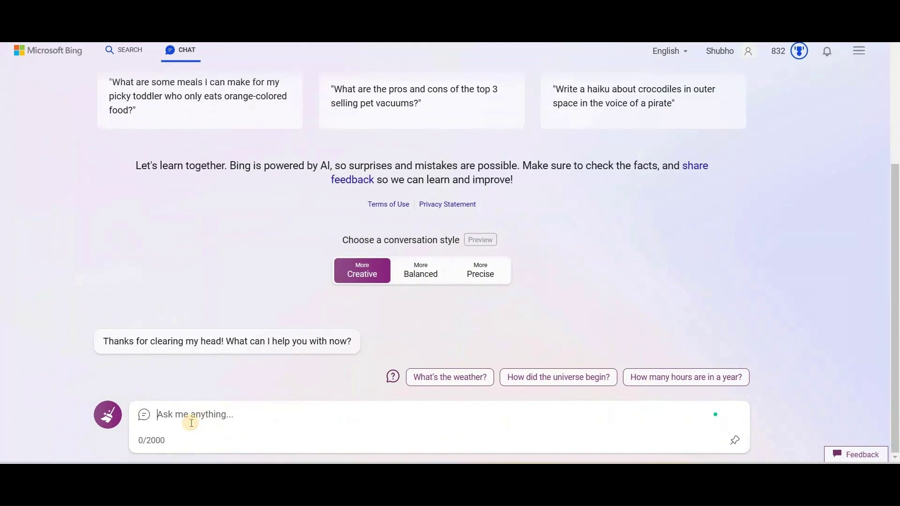
pyautogui.write('I wrote a free e-book titled "Mastering ChatGPT Prompting: A Practical Guide to Creating High-Quality Prompts" Currently, I am interested in creating an opt-in page to offer this e-book to my funnel visitors. Can you assist me in creating a headline, sub-headlines, and additional content for this opt-in page?')
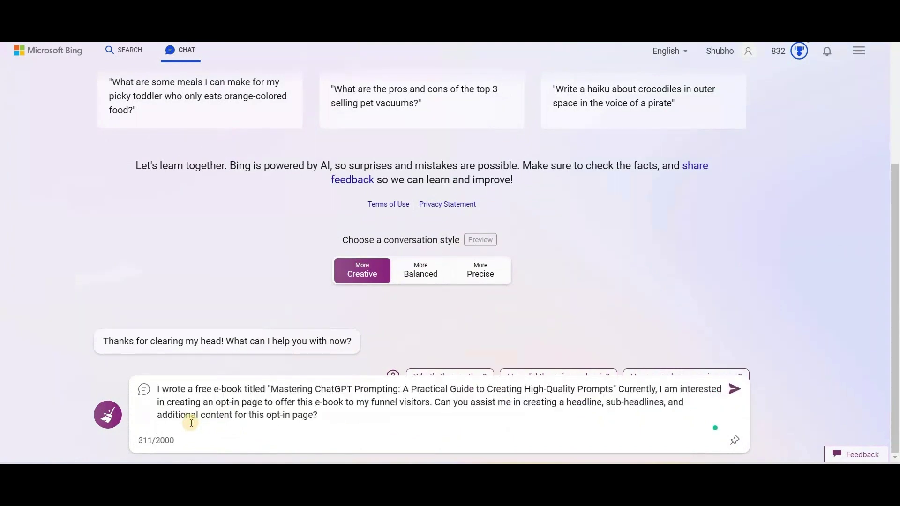
pyautogui.press('BackSpace')
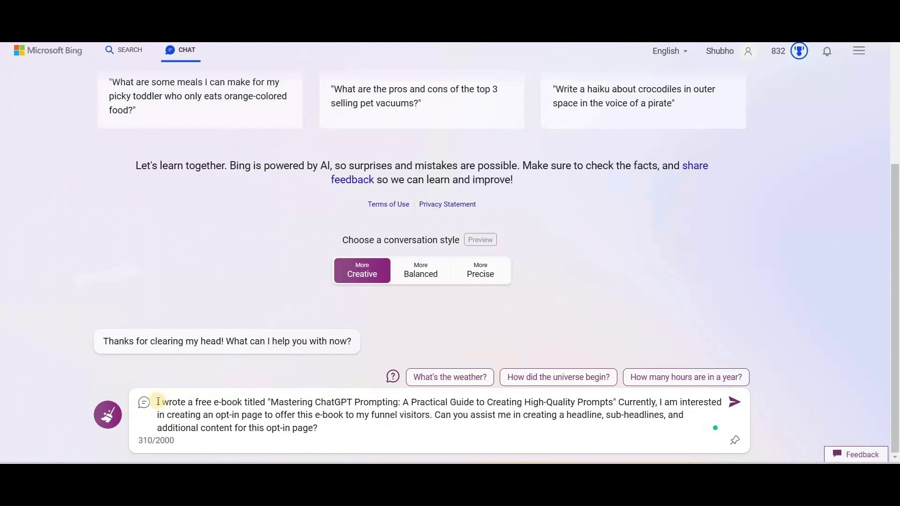
pyautogui.moveTo(176, 402); pyautogui.dragTo(660, 425)
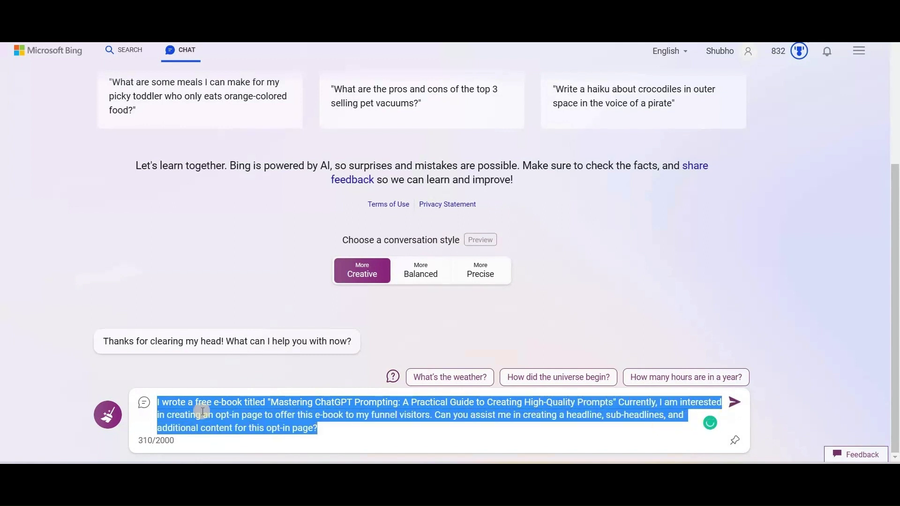
pyautogui.click(353, 431)
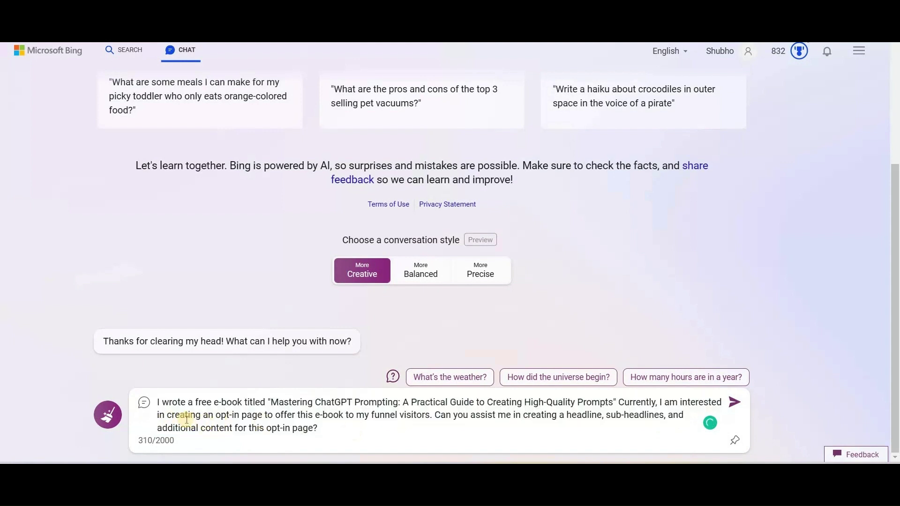
pyautogui.press('Return')
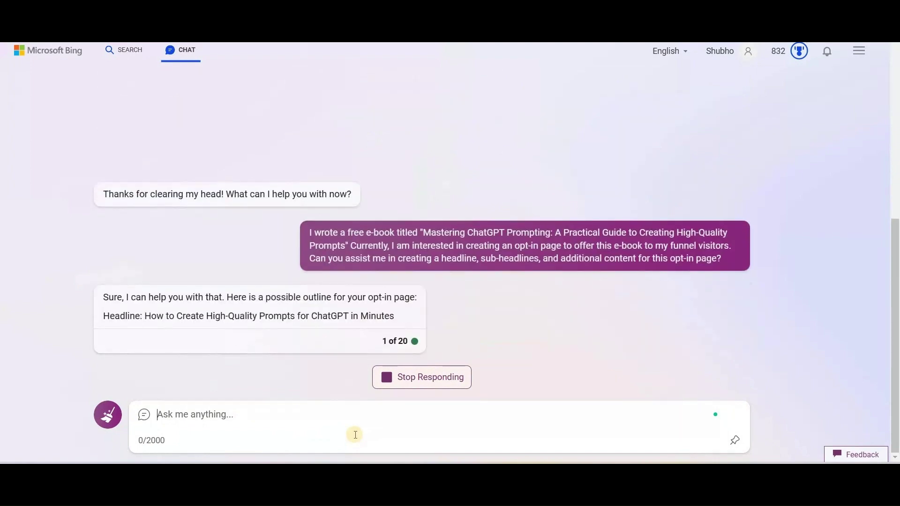
# Step: Review the suggested headline, sub-headline, bullet points and call to action for the opt-in page
pyautogui.scroll(2, 291, 265)
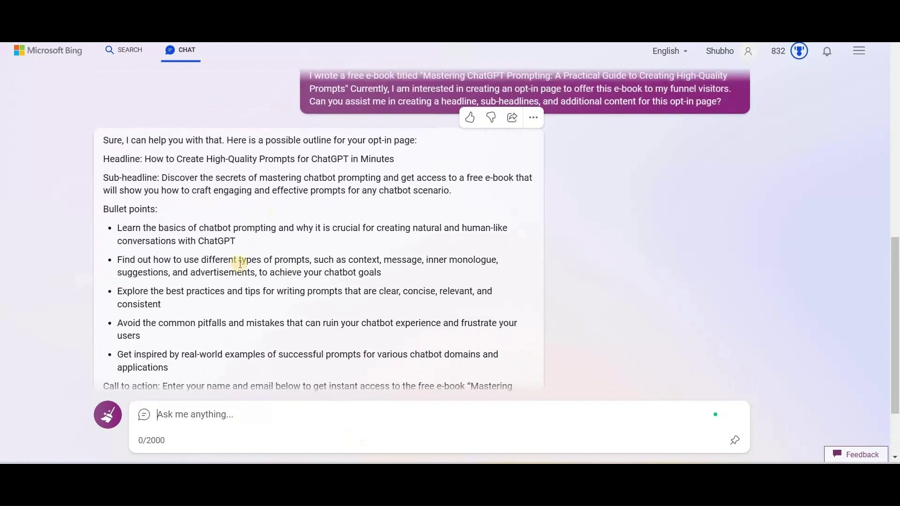
pyautogui.scroll(-2, 202, 305)
pyautogui.scroll(1, 119, 126)
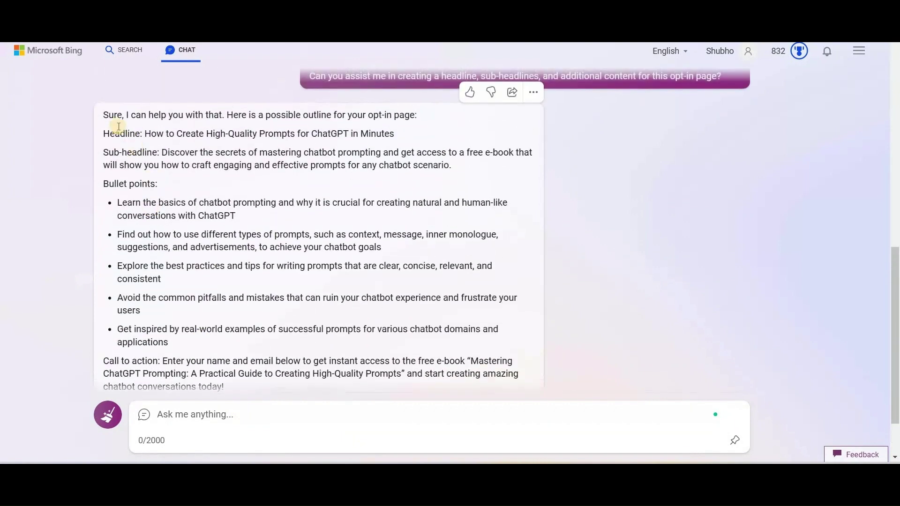
pyautogui.moveTo(103, 134); pyautogui.dragTo(420, 325)
pyautogui.click(418, 321)
pyautogui.scroll(1, 377, 294)
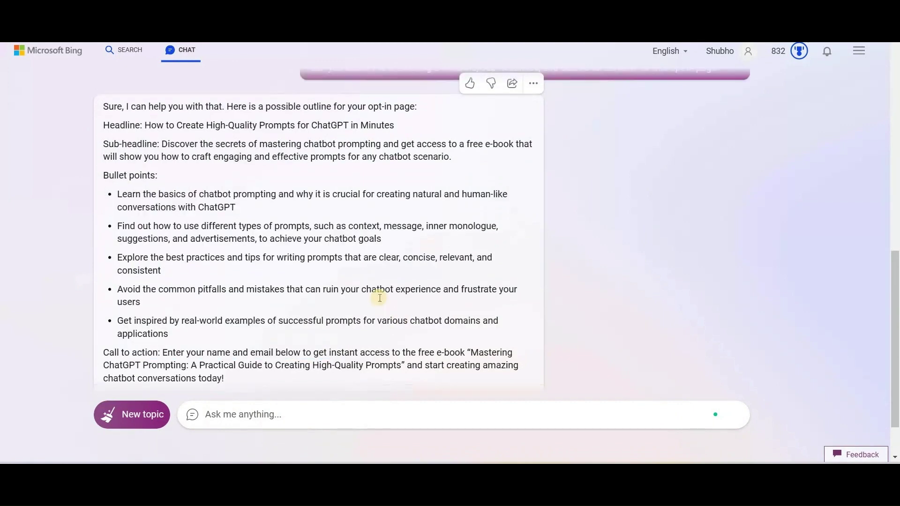
# Step: Replace the opening headline with "How to Create High-Quality Prompts for ChatGPT in Minutes" and style it in non-italic Poppins
pyautogui.moveTo(144, 129); pyautogui.dragTo(402, 132)
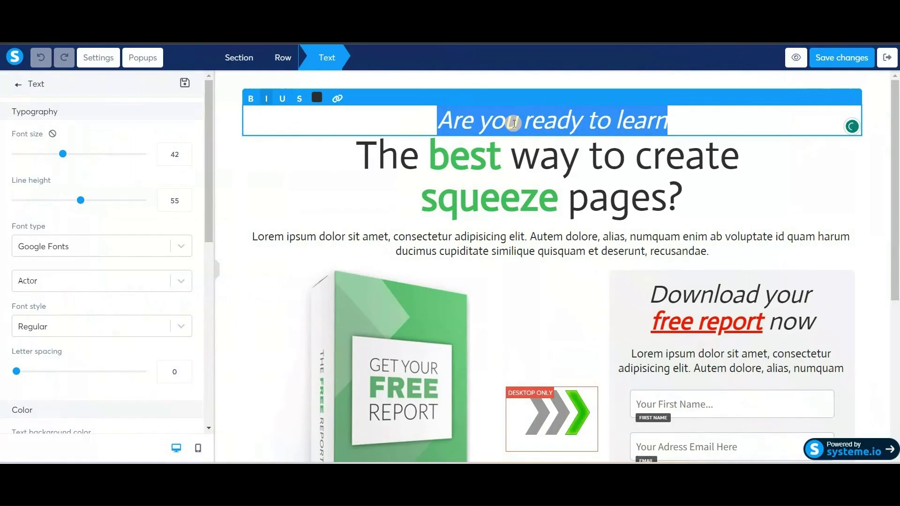
pyautogui.write('How to Create High-Quality Prompts for ChatGPT in Minutes')
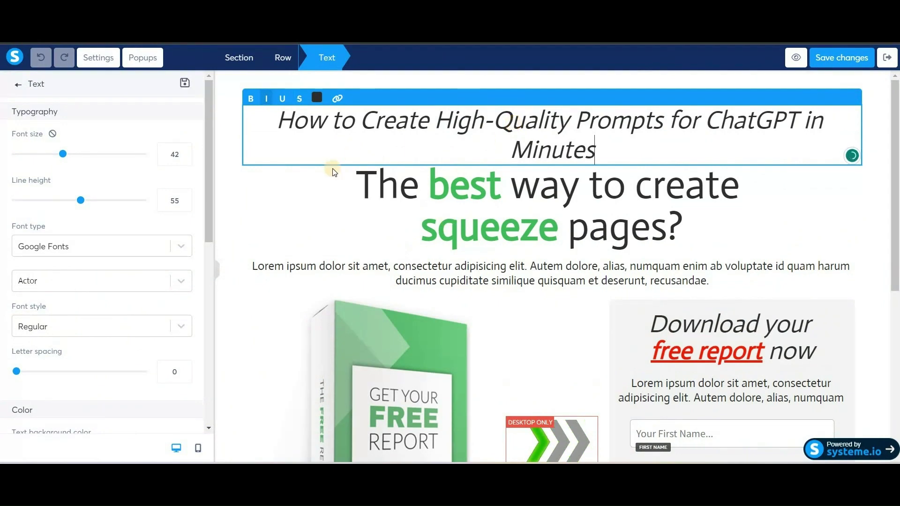
pyautogui.click(177, 280)
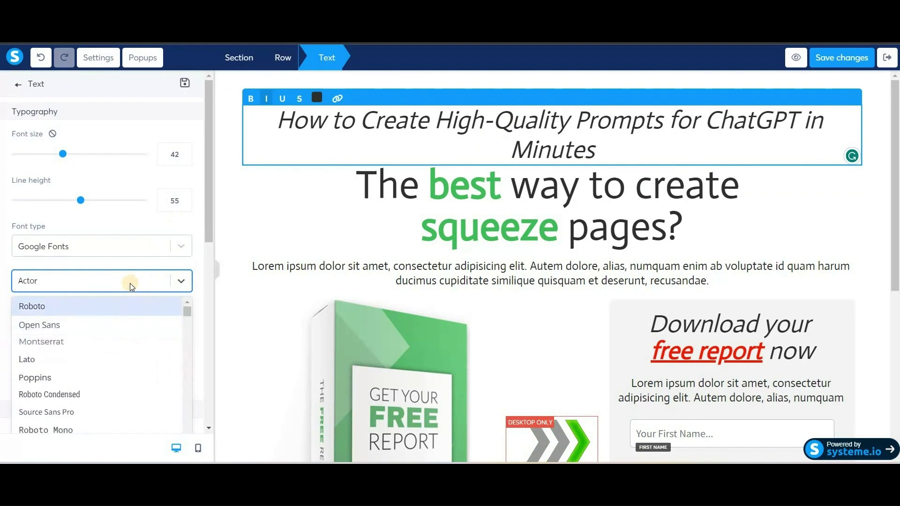
pyautogui.write('po')
pyautogui.click(97, 313)
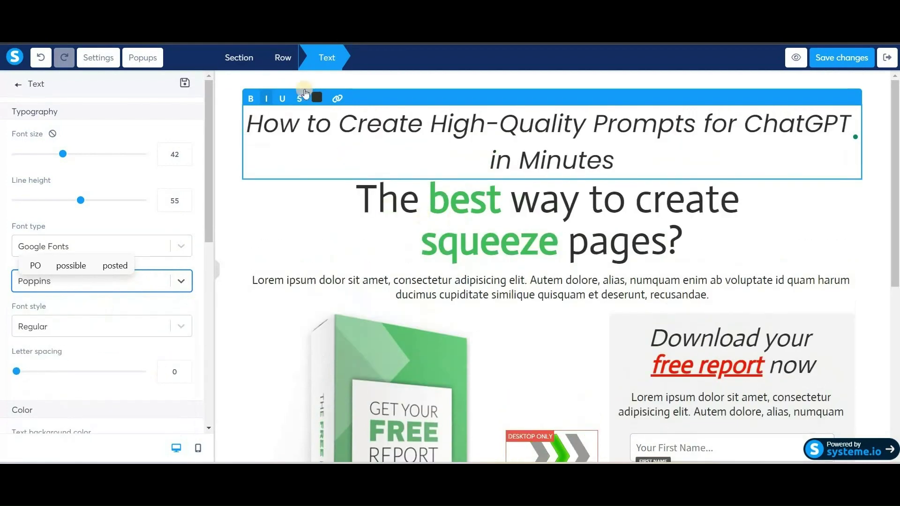
pyautogui.click(265, 99)
pyautogui.click(265, 98)
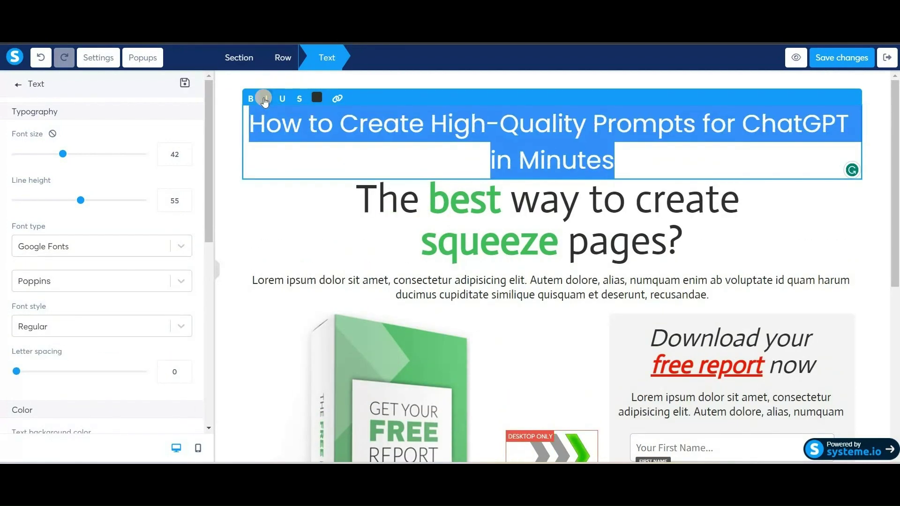
pyautogui.click(257, 216)
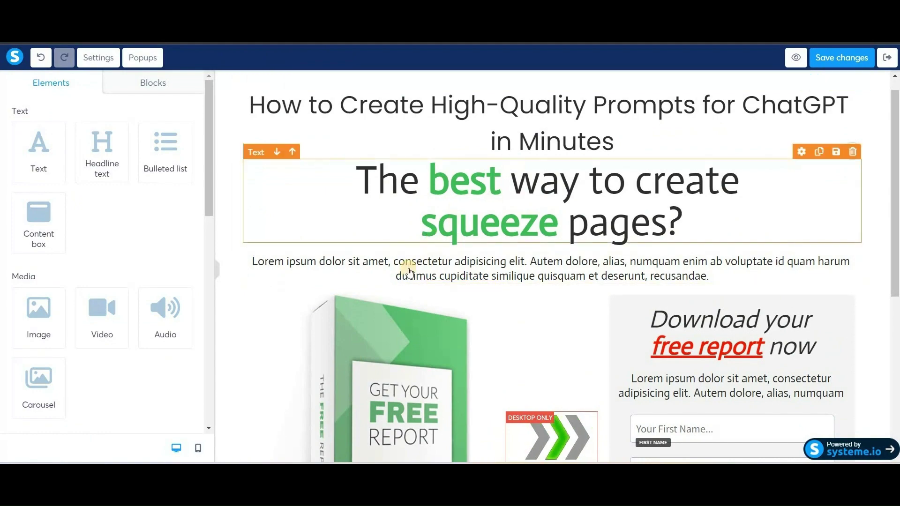
# Step: Replace the "best way to create squeeze pages" text with Bing Chat's sub-headline and reduce its font size to 26
pyautogui.click(305, 412)
pyautogui.moveTo(162, 147); pyautogui.dragTo(508, 160)
pyautogui.hotkey('ctrl', 'c')
pyautogui.hotkey('alt', 'Tab')
pyautogui.click(508, 191)
pyautogui.hotkey('ctrl', 'a')
pyautogui.hotkey('ctrl', 'v')
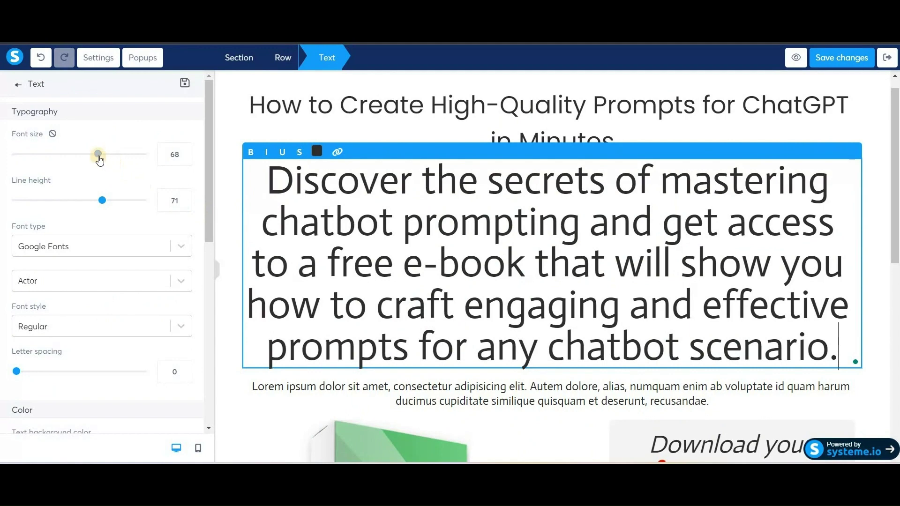
pyautogui.moveTo(82, 156); pyautogui.dragTo(41, 152)
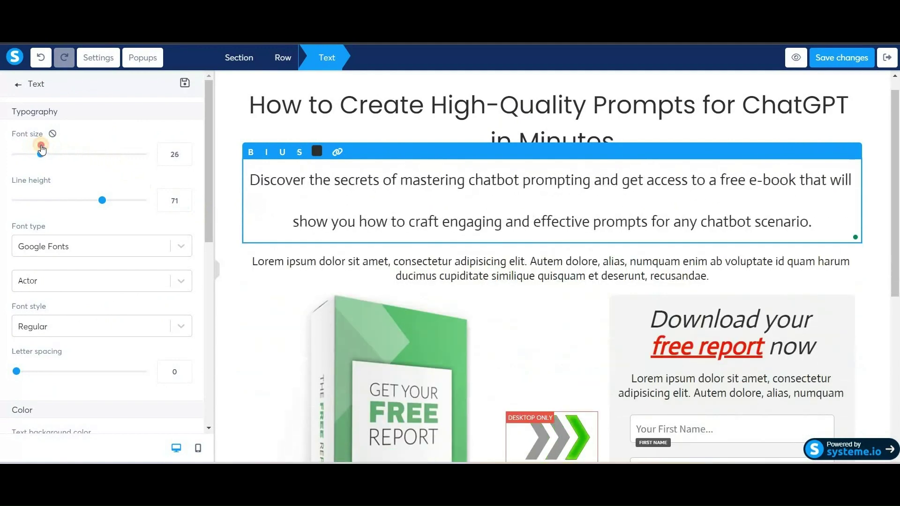
# Step: Enlarge the main headline's font and check how it looks in the mobile view
pyautogui.click(530, 103)
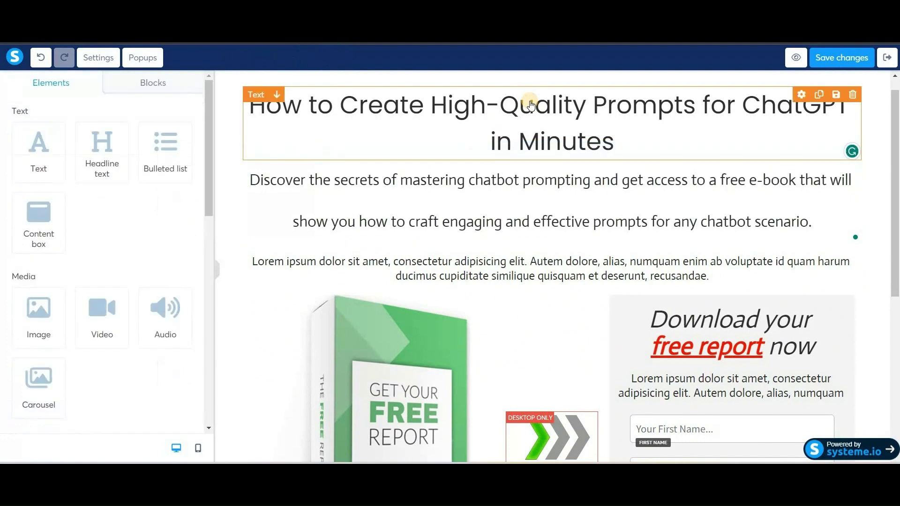
pyautogui.click(379, 129)
pyautogui.moveTo(65, 153); pyautogui.dragTo(89, 154)
pyautogui.click(198, 448)
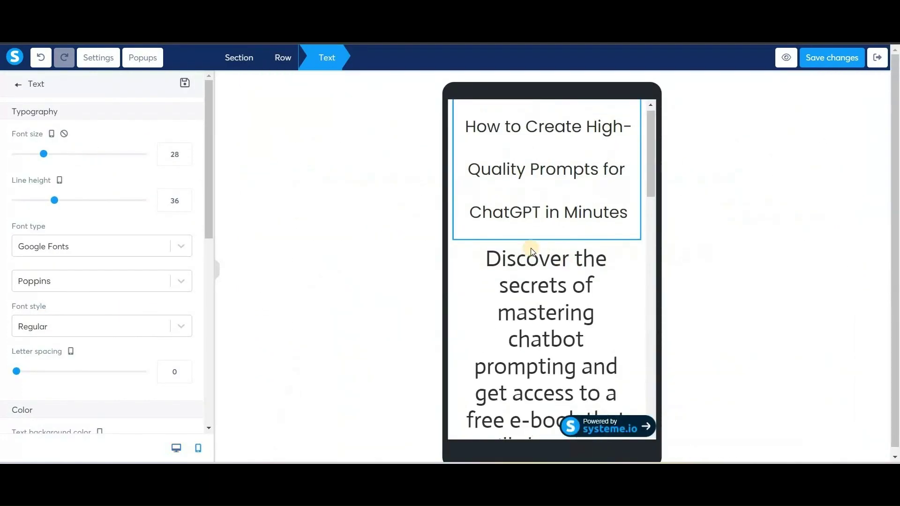
pyautogui.scroll(-1, 531, 248)
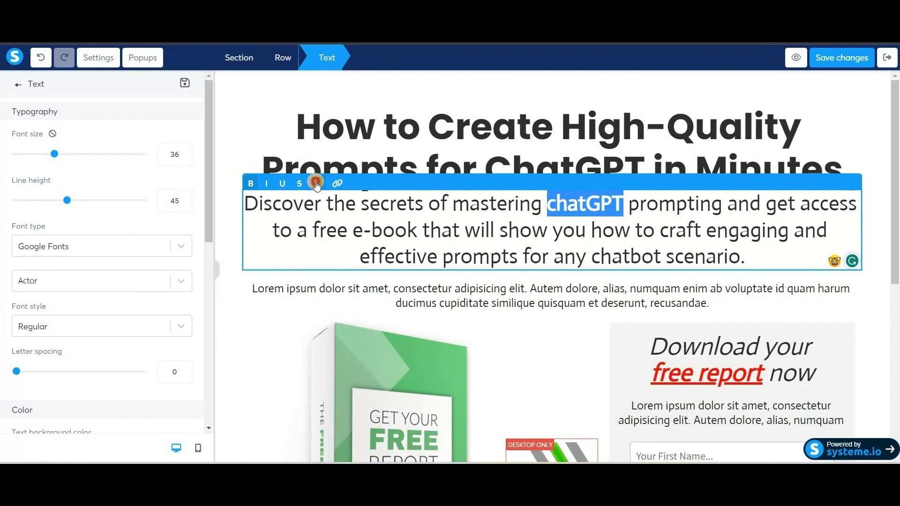
# Step: Color the word "chatGPT" green in the sub-headline and delete the placeholder paragraph beneath it
pyautogui.click(317, 184)
pyautogui.click(354, 286)
pyautogui.click(428, 200)
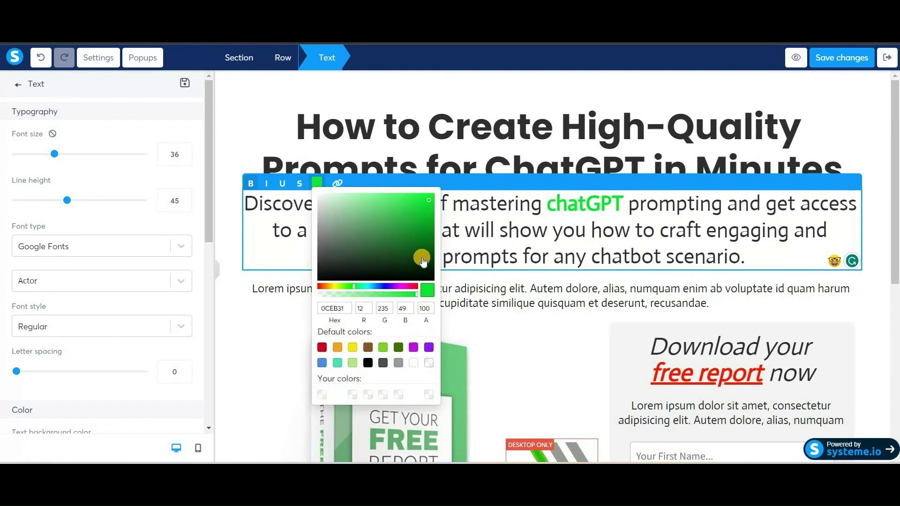
pyautogui.press('Delete')
pyautogui.click(506, 80)
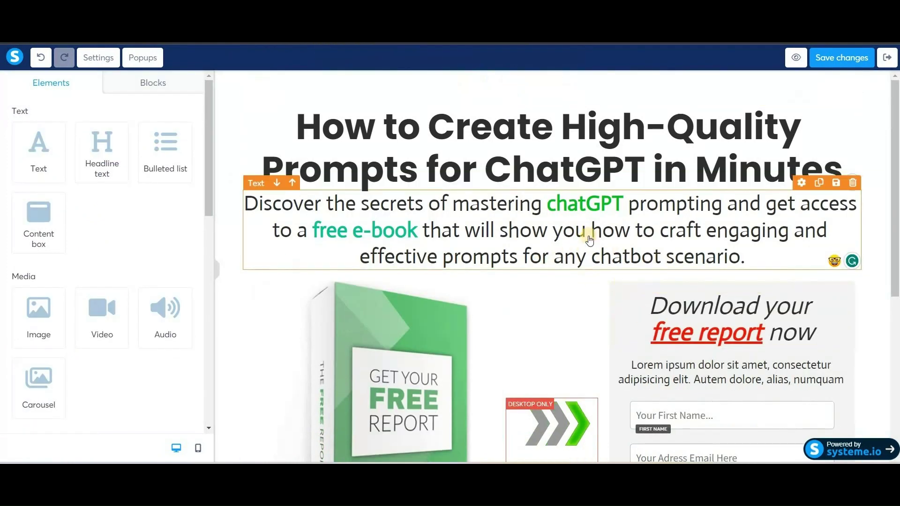
# Step: Set the main headline's bottom margin to 36 to space it from the sub-headline
pyautogui.click(553, 155)
pyautogui.click(133, 284)
pyautogui.write('10')
pyautogui.click(140, 280)
pyautogui.click(139, 280)
pyautogui.click(139, 280)
pyautogui.click(140, 280)
pyautogui.click(139, 280)
pyautogui.moveTo(139, 280); pyautogui.dragTo(140, 280)
pyautogui.click(257, 284)
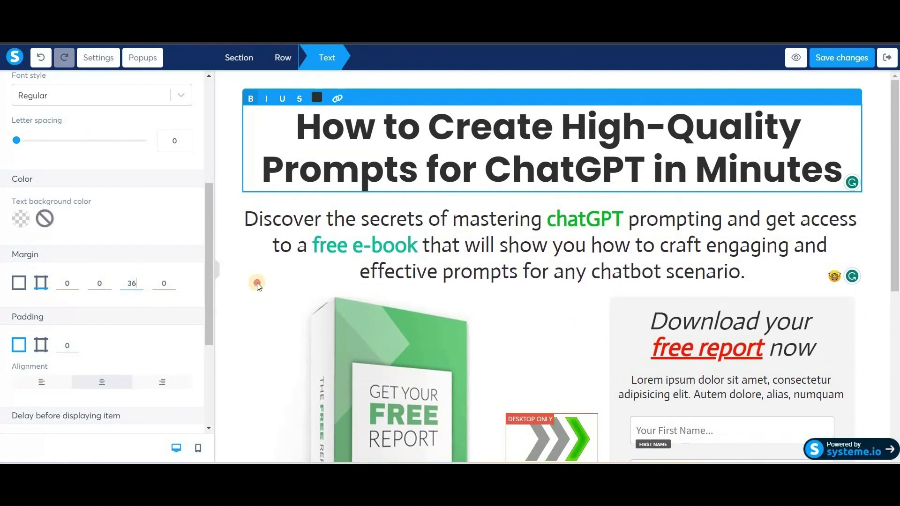
# Step: Replace the free report image with the uploaded e-book cover Untitled_design-removebg-preview.png at image size 395
pyautogui.scroll(-3, 256, 283)
pyautogui.click(400, 242)
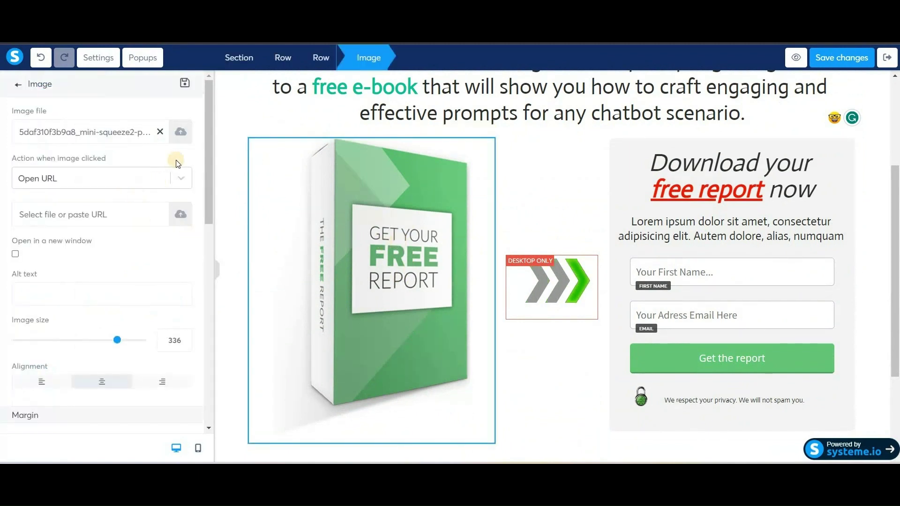
pyautogui.click(180, 132)
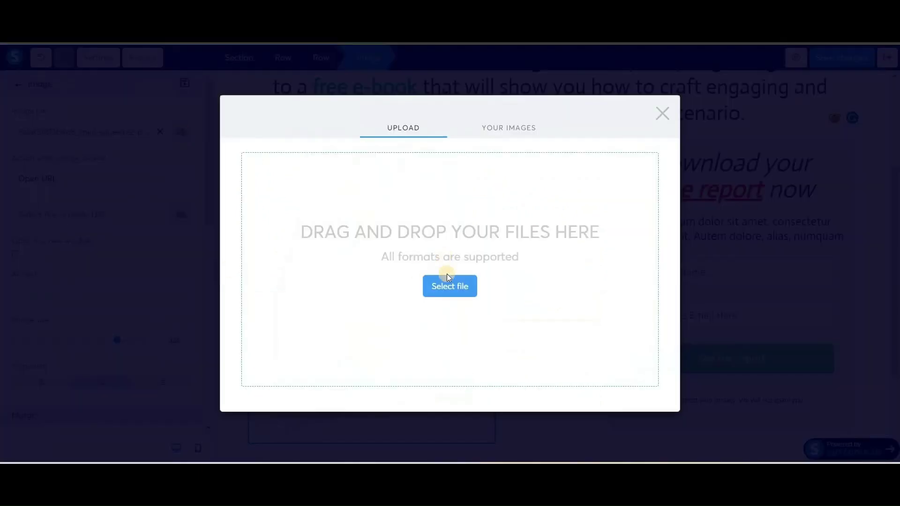
pyautogui.click(453, 289)
pyautogui.doubleClick(126, 97)
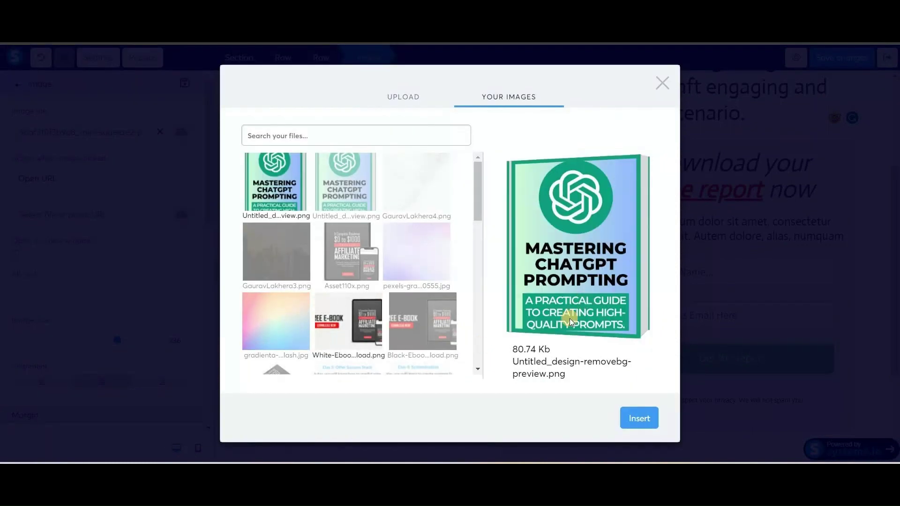
pyautogui.click(640, 415)
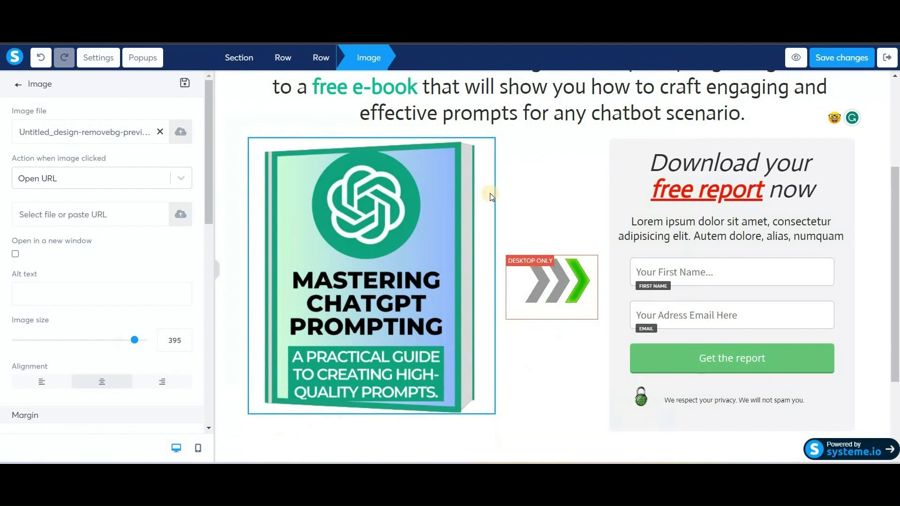
pyautogui.click(569, 200)
pyautogui.scroll(3, 569, 201)
pyautogui.scroll(-3, 570, 202)
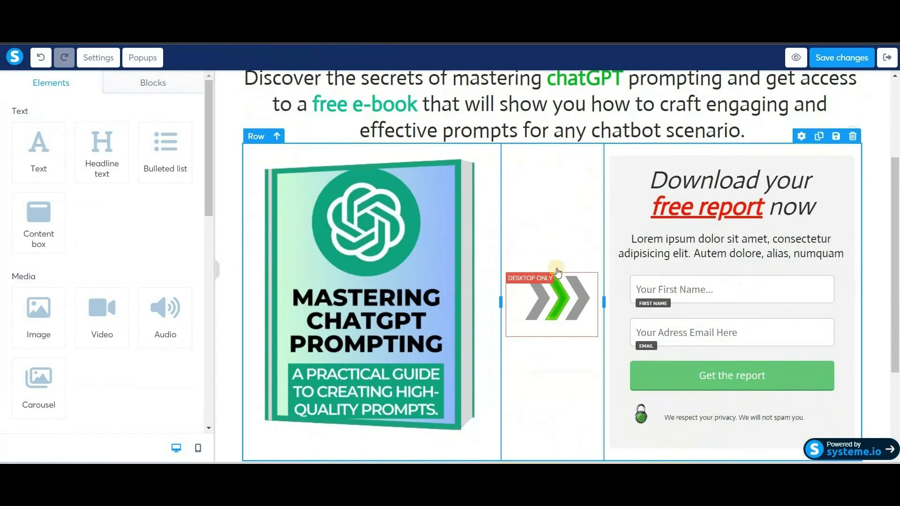
# Step: Change "free report" to "free e-book" in the opt-in form's heading
pyautogui.scroll(-2, 557, 273)
pyautogui.click(765, 147)
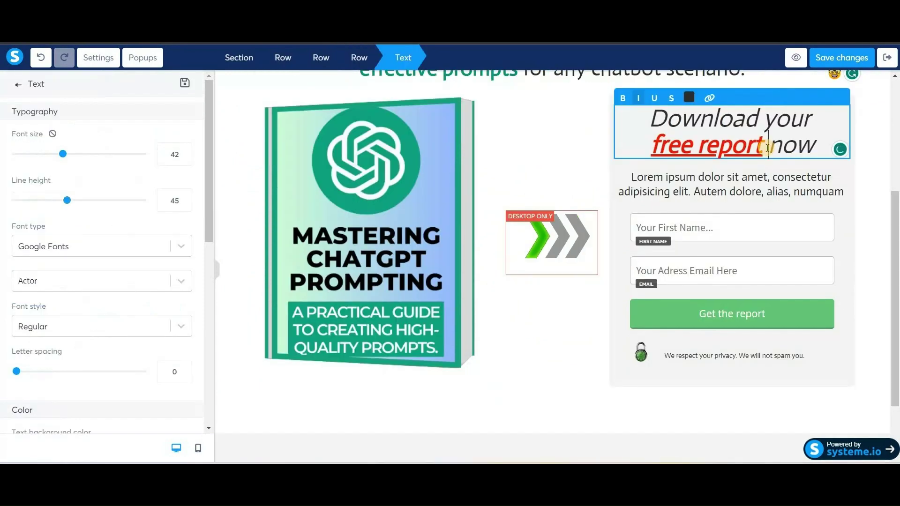
pyautogui.press('BackSpace')
pyautogui.press('BackSpace')
pyautogui.press('BackSpace')
pyautogui.press('BackSpace')
pyautogui.press('BackSpace')
pyautogui.press('BackSpace')
pyautogui.press('BackSpace')
pyautogui.write('e-book')
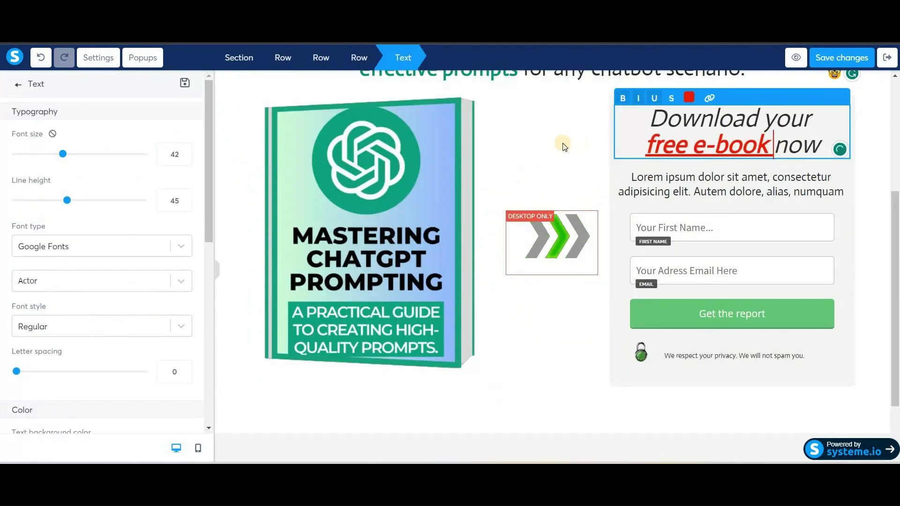
pyautogui.click(542, 148)
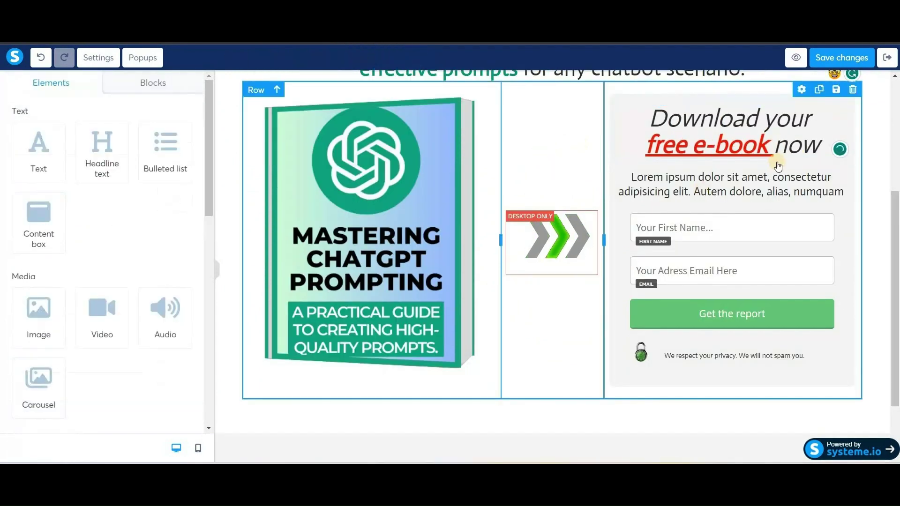
# Step: Replace the placeholder text under the form heading with Bing Chat's call to action, starting "Enter your name and email below"
pyautogui.click(711, 193)
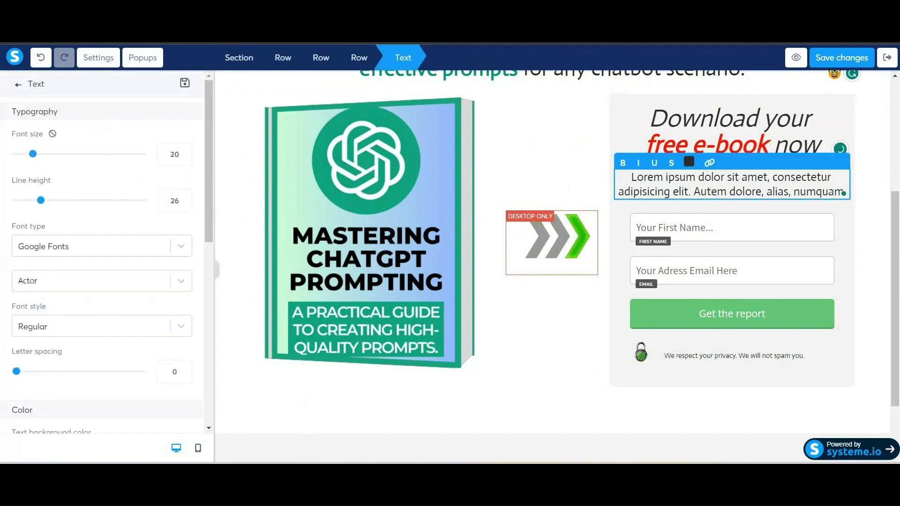
pyautogui.hotkey('alt', 'Tab')
pyautogui.moveTo(162, 290)
pyautogui.mouseDown()
pyautogui.moveTo(235, 306)
pyautogui.moveTo(216, 315)
pyautogui.moveTo(163, 290)
pyautogui.mouseUp()
pyautogui.hotkey('ctrl', 'c')
pyautogui.click(227, 317)
pyautogui.hotkey('alt', 'Tab')
pyautogui.hotkey('ctrl', 'v')
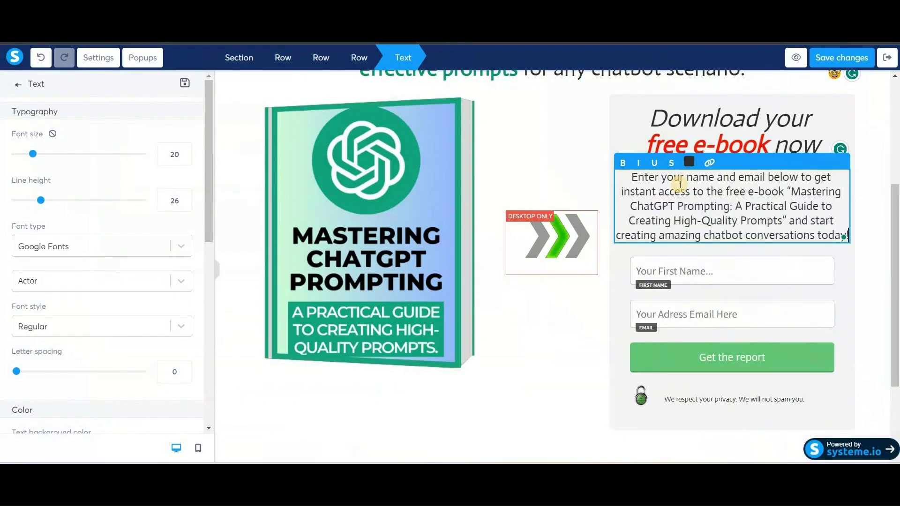
pyautogui.moveTo(30, 156); pyautogui.dragTo(31, 156)
pyautogui.click(518, 327)
# Step: Add a bulleted list beneath the row holding the e-book cover and opt-in form
pyautogui.scroll(-3, 518, 327)
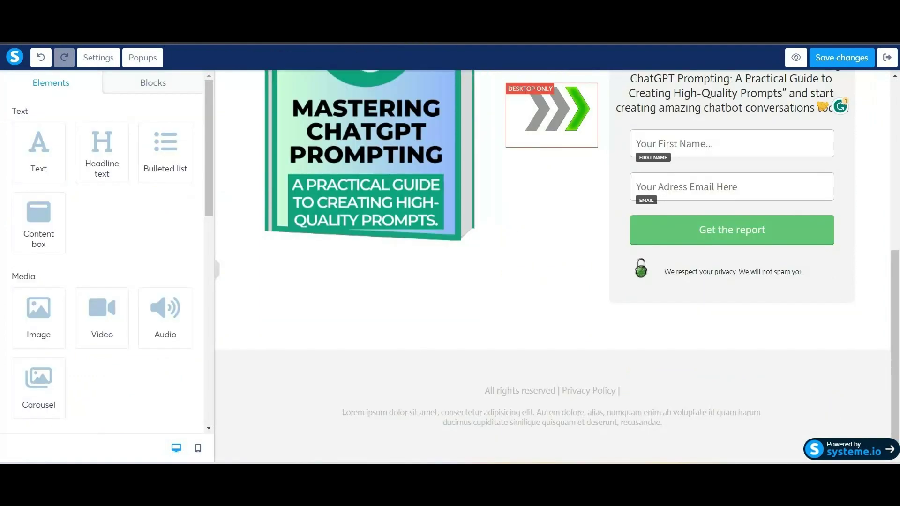
pyautogui.moveTo(476, 354); pyautogui.dragTo(542, 308)
pyautogui.scroll(2, 469, 323)
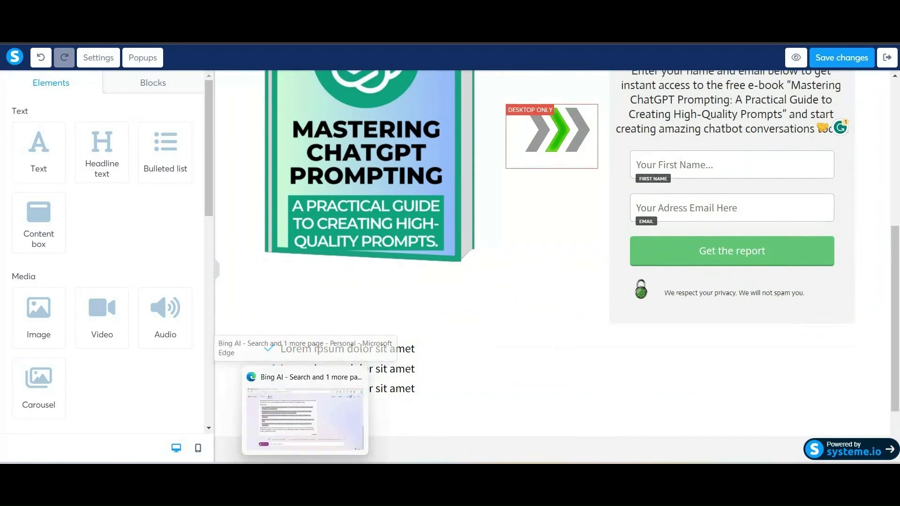
# Step: Fill the bulleted list with the bullet points from Bing Chat, starting with "Learn the basics of chatbot prompting"
pyautogui.click(305, 412)
pyautogui.moveTo(118, 132); pyautogui.dragTo(237, 141)
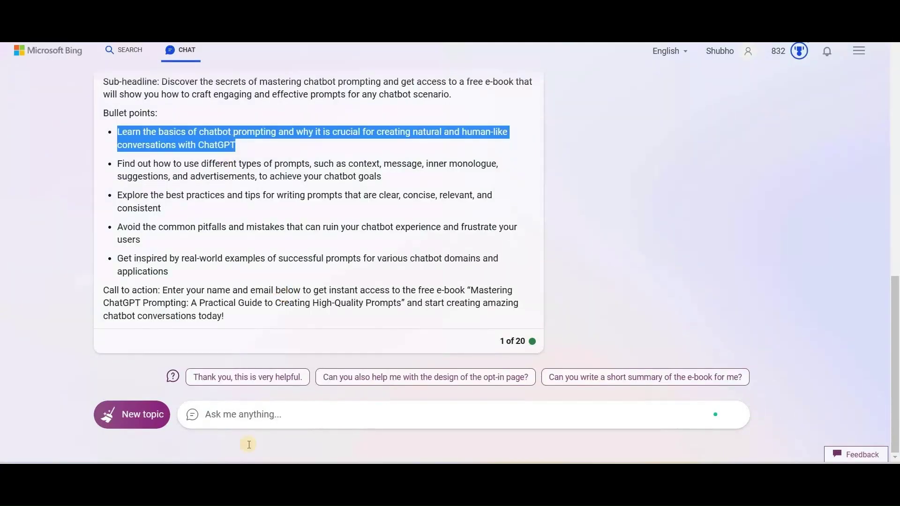
pyautogui.hotkey('ctrl', 'c')
pyautogui.click(324, 413)
pyautogui.hotkey('ctrl', 'v')
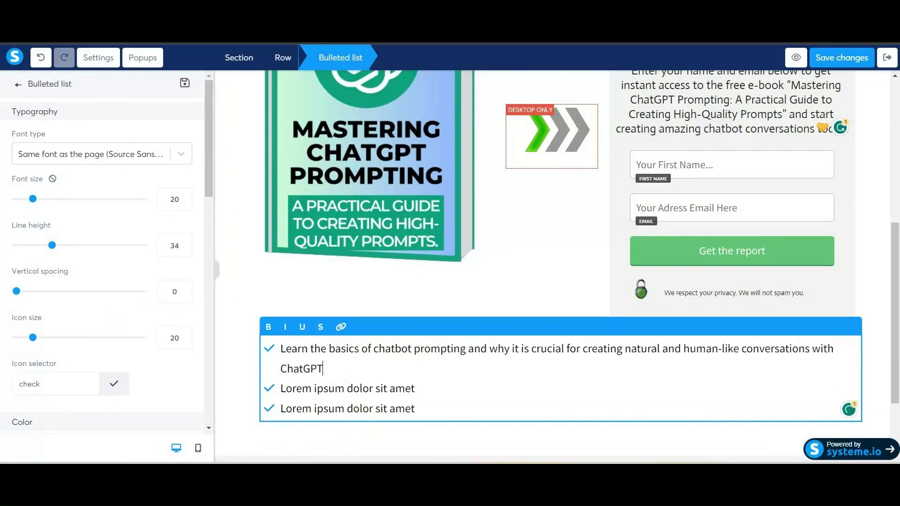
pyautogui.hotkey('alt', 'Tab')
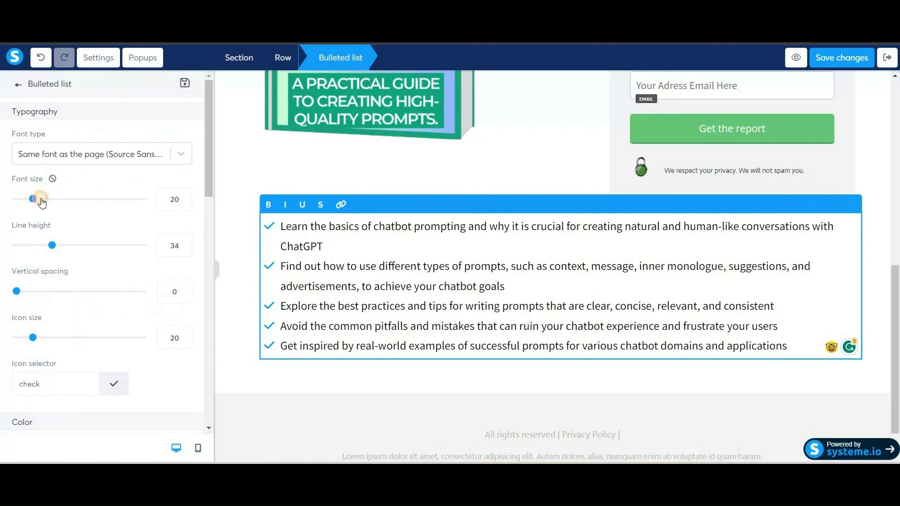
# Step: Set the bulleted list's font size to 27, line height to 35 and icon size to 68
pyautogui.moveTo(42, 202); pyautogui.dragTo(43, 202)
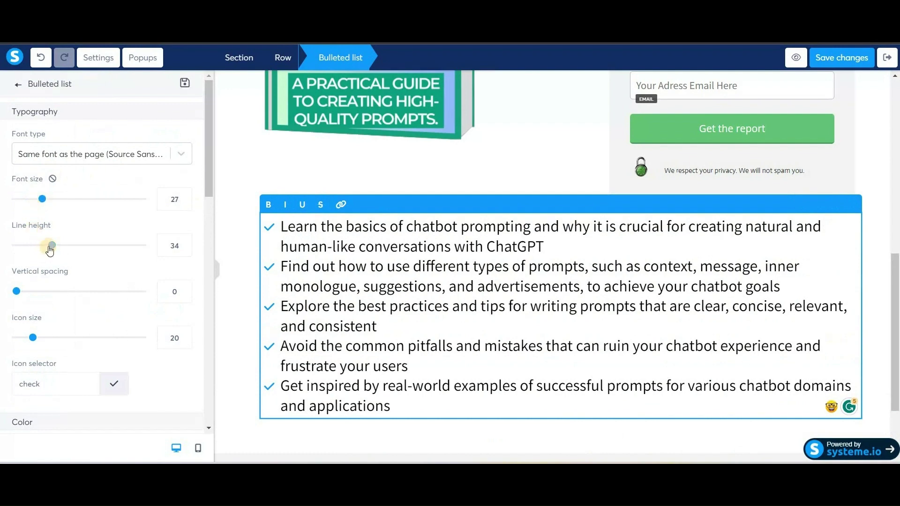
pyautogui.moveTo(50, 251); pyautogui.dragTo(52, 247)
pyautogui.moveTo(32, 338); pyautogui.dragTo(99, 334)
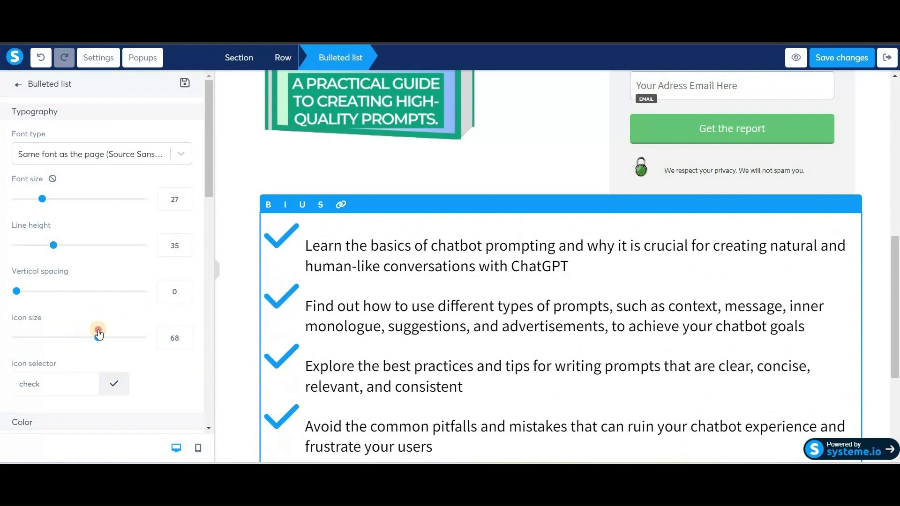
# Step: Change the bullet icon to check-square and set the icon color to turquoise 50E3C2
pyautogui.scroll(-1, 341, 317)
pyautogui.scroll(-3, 114, 219)
pyautogui.click(114, 219)
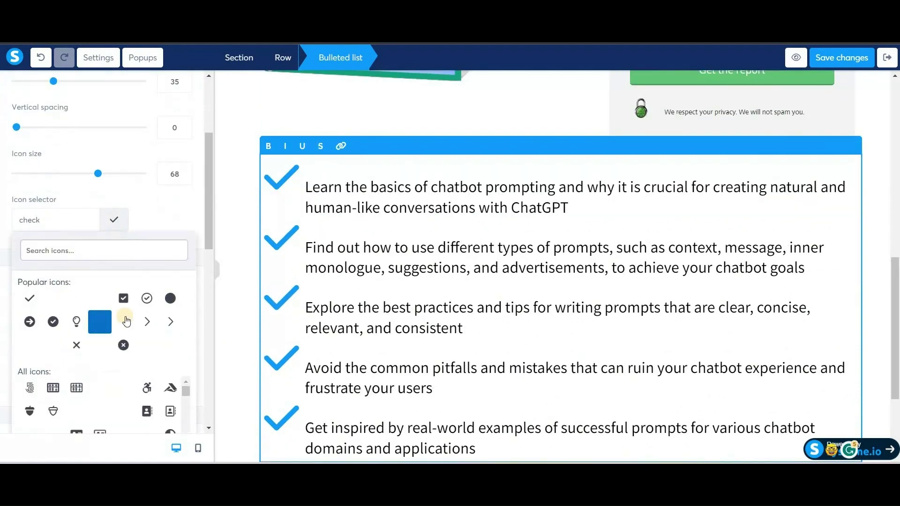
pyautogui.scroll(-1, 95, 349)
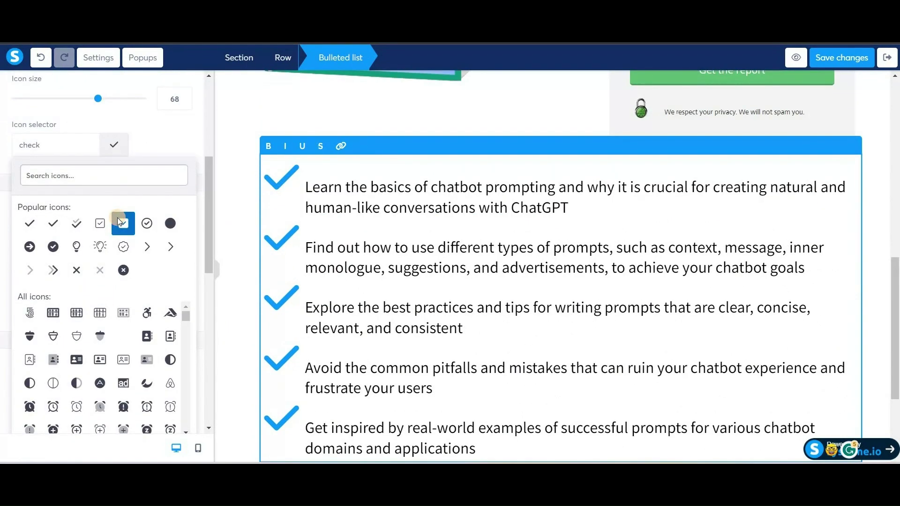
pyautogui.click(123, 224)
pyautogui.click(21, 305)
pyautogui.click(95, 424)
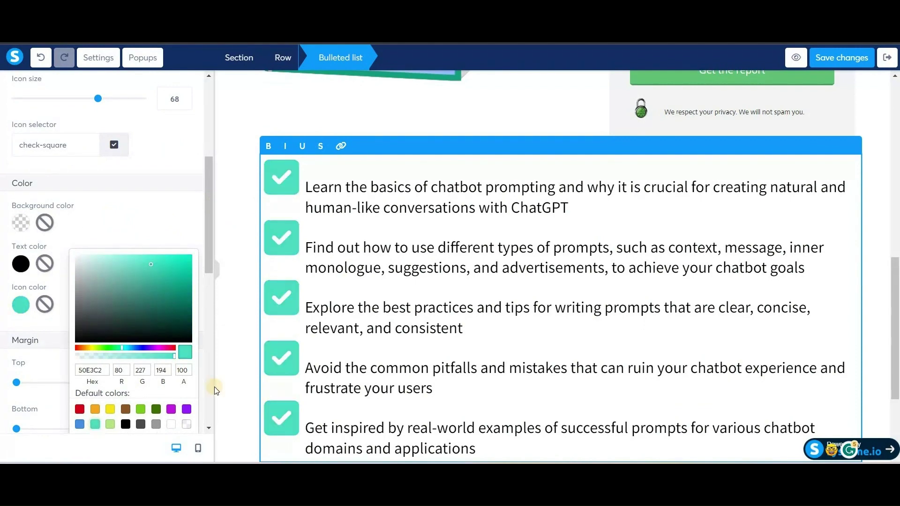
pyautogui.scroll(6, 759, 347)
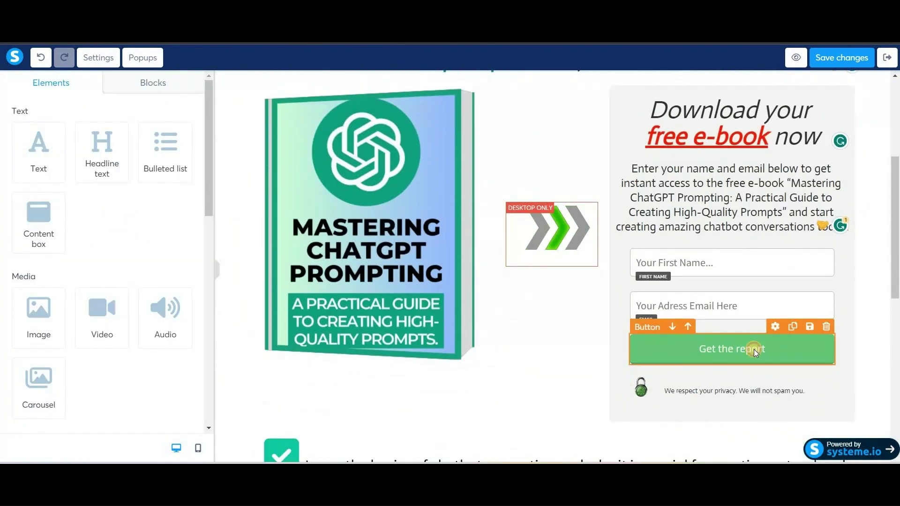
# Step: Check the available click actions and post-registration redirect options for the "Get the report" button
pyautogui.click(754, 349)
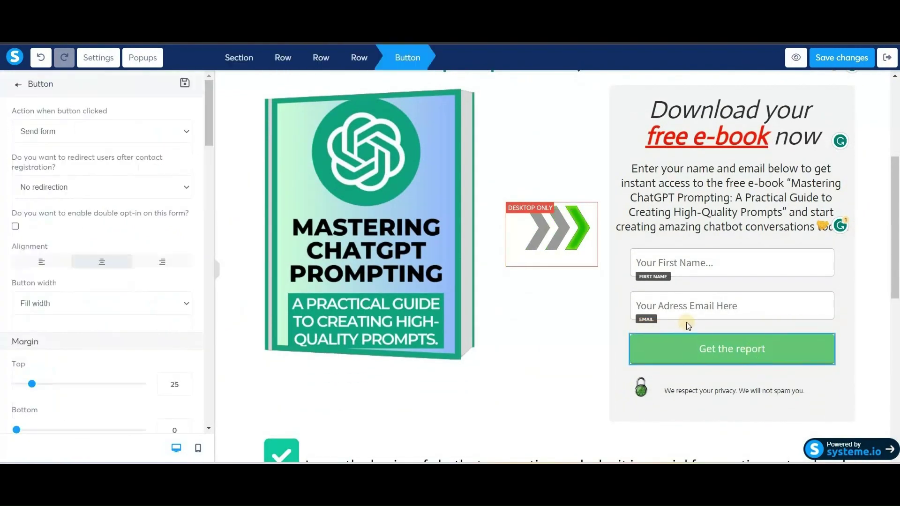
pyautogui.click(154, 136)
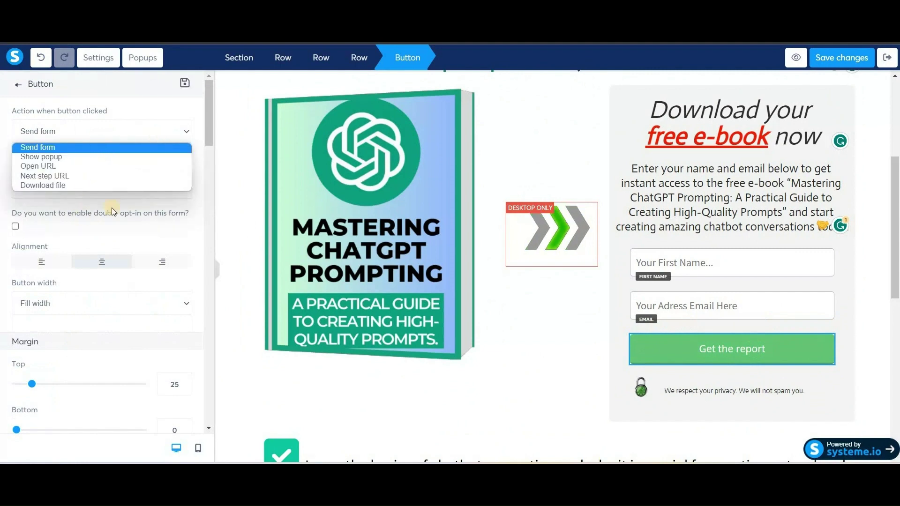
pyautogui.click(231, 171)
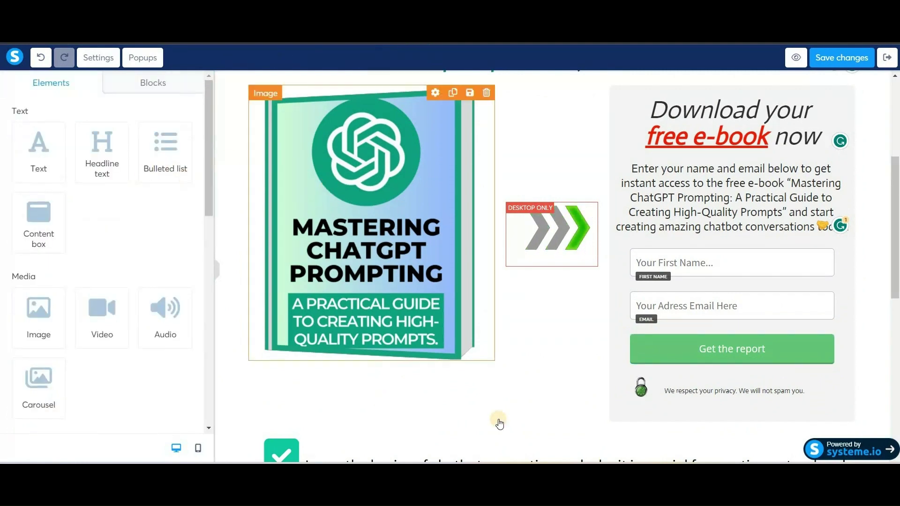
pyautogui.click(731, 349)
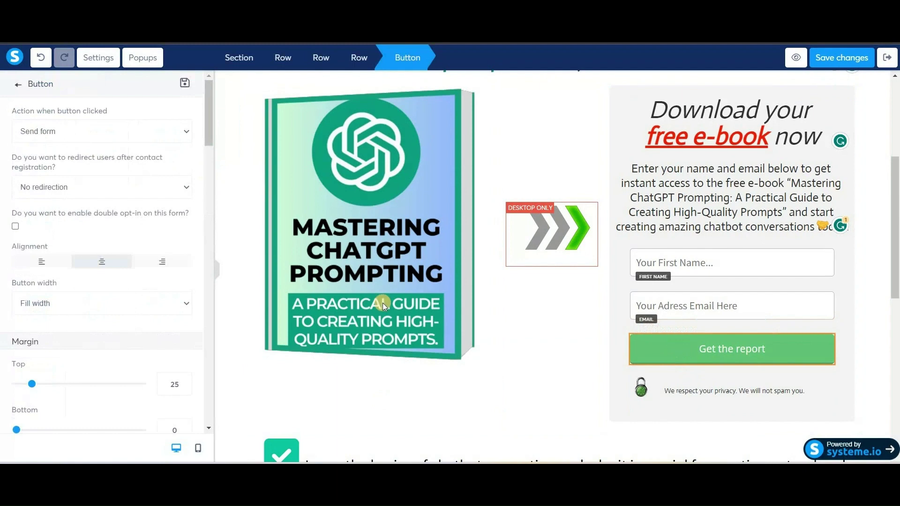
pyautogui.click(145, 187)
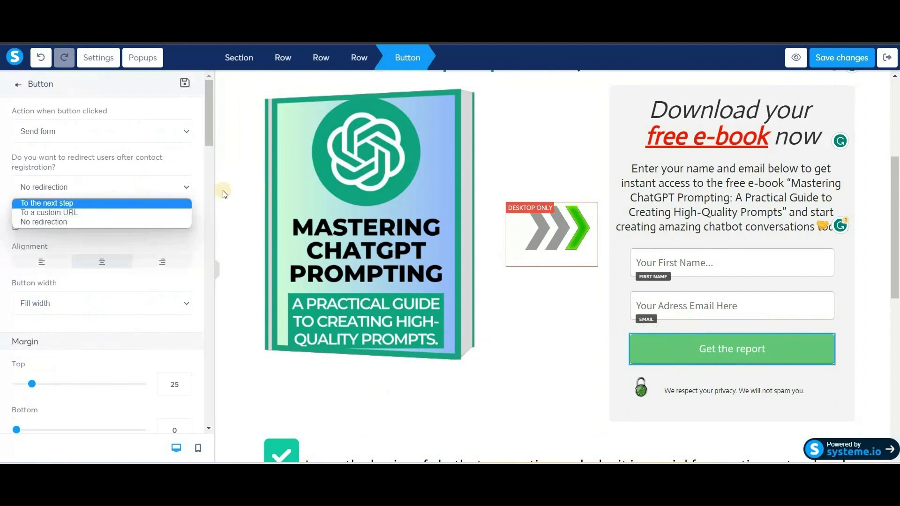
pyautogui.click(246, 210)
# Step: Check the footer placeholder text, save the squeeze page and exit the editor to the Brainbox funnel
pyautogui.scroll(-10, 402, 393)
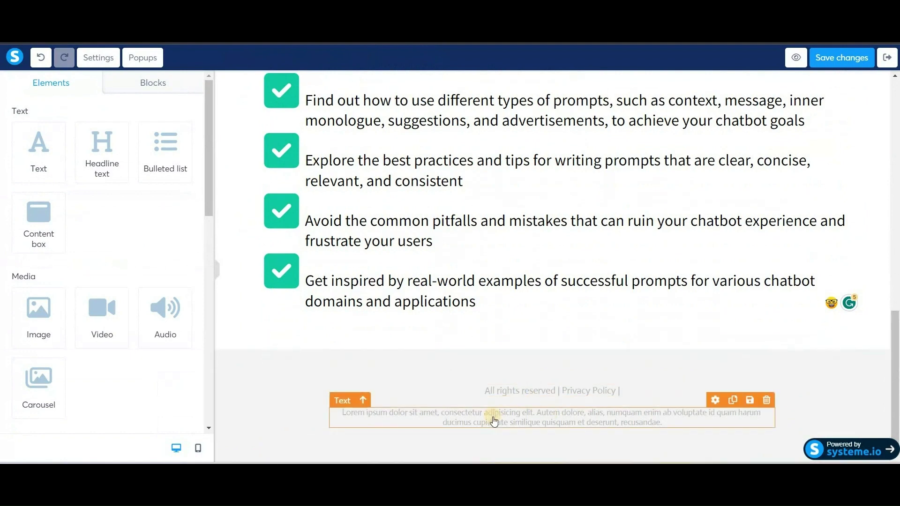
pyautogui.click(493, 416)
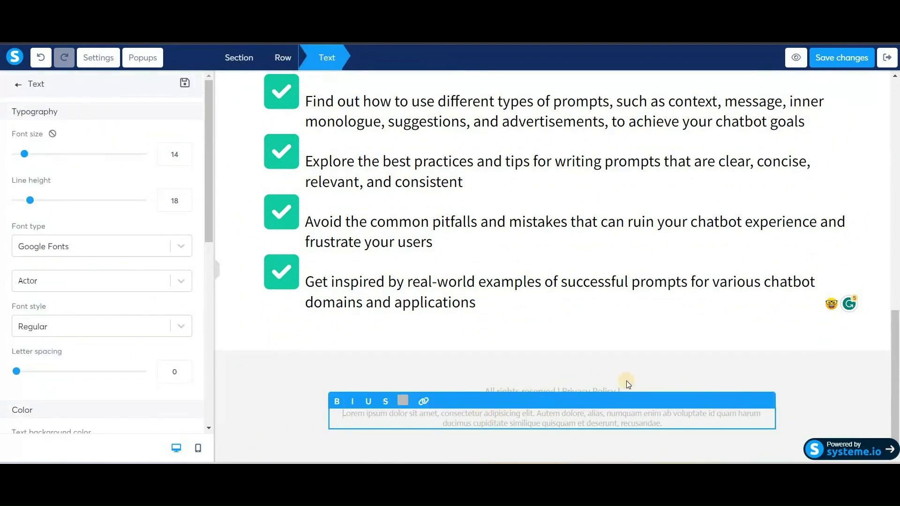
pyautogui.click(342, 367)
pyautogui.scroll(10, 374, 316)
pyautogui.scroll(2, 376, 317)
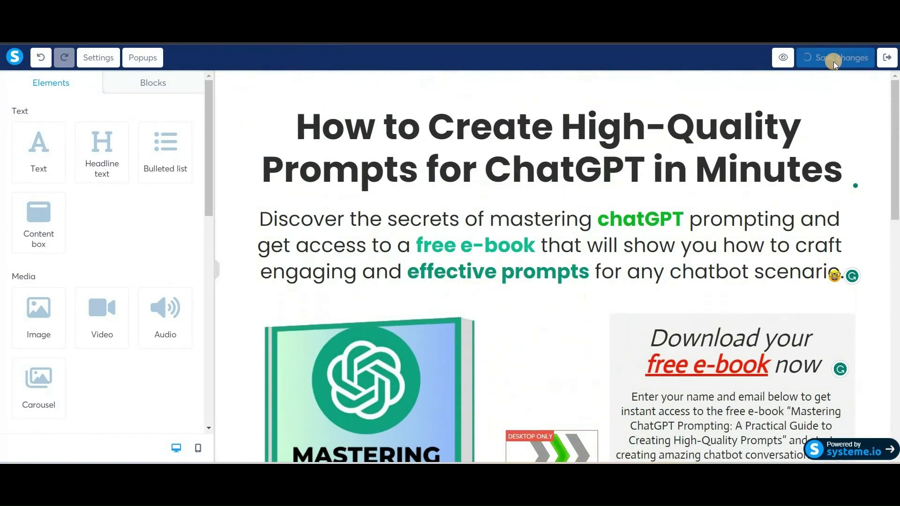
pyautogui.click(884, 64)
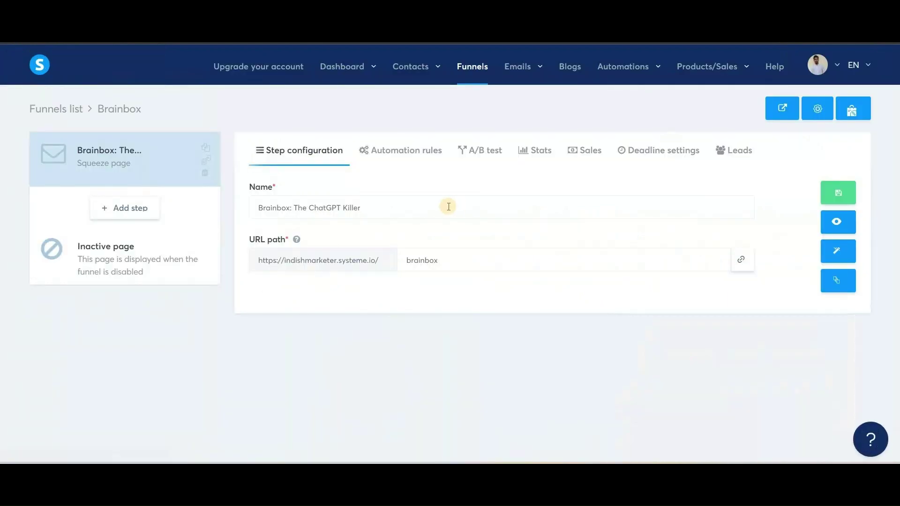
# Step: Add a new funnel step named "Brainbox: The ChatGPT Killer" with the type Thank you page
pyautogui.click(136, 212)
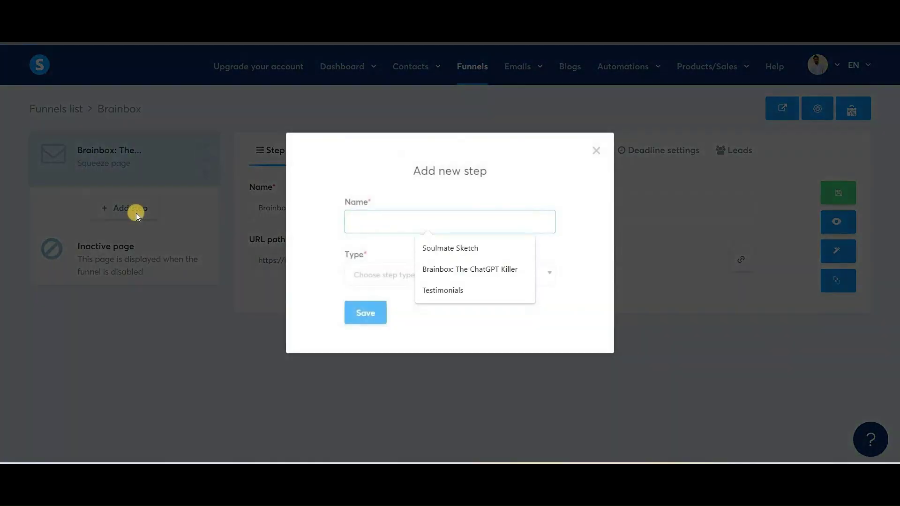
pyautogui.click(450, 269)
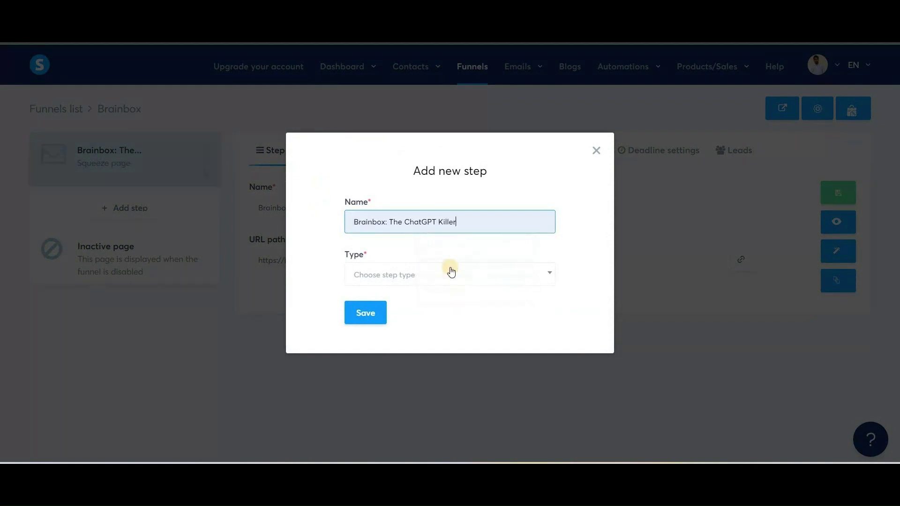
pyautogui.click(439, 279)
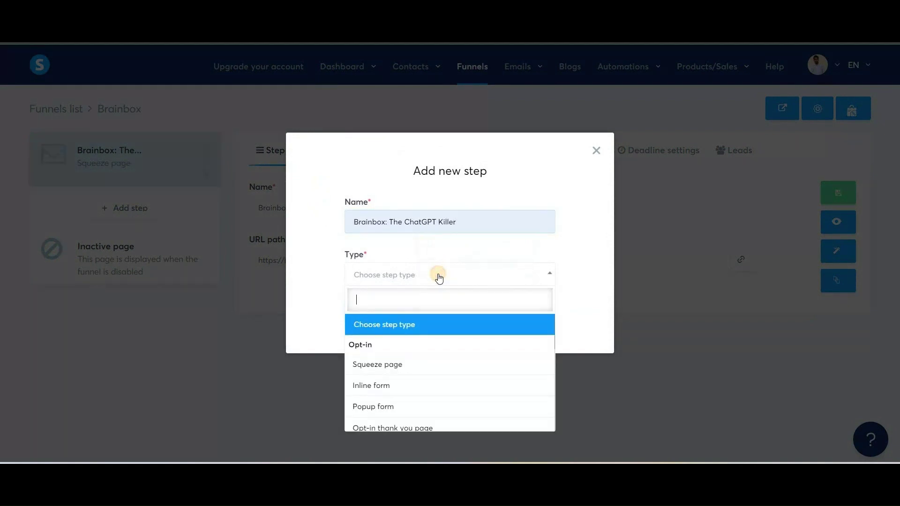
pyautogui.click(402, 375)
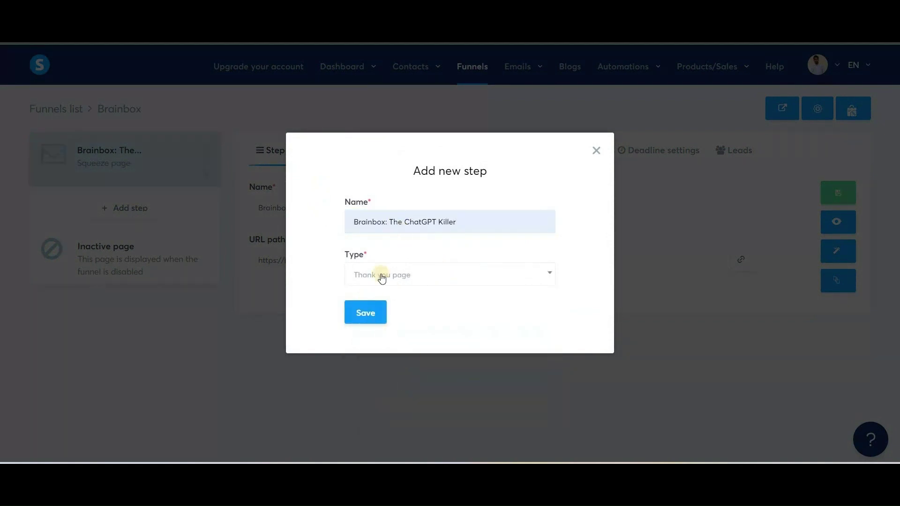
pyautogui.click(373, 317)
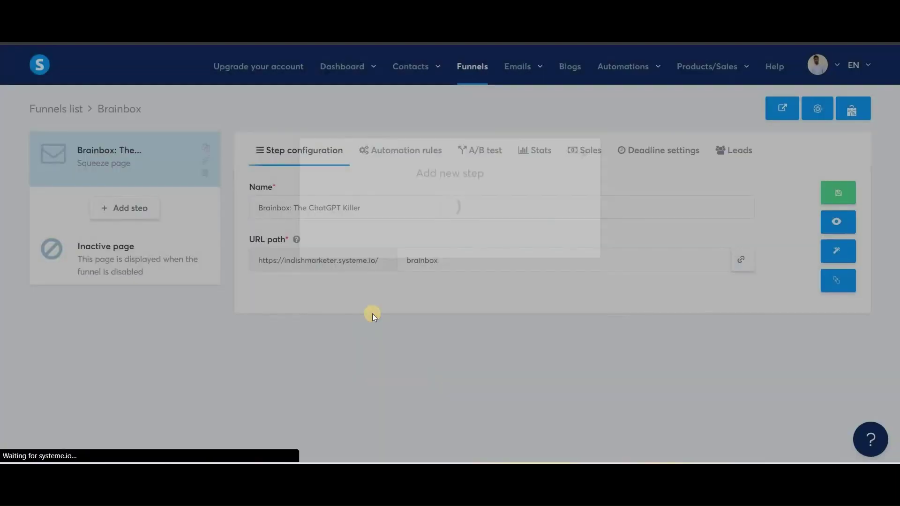
# Step: Choose the "THANKS!" template with the purple email confirmation box for the thank you page
pyautogui.scroll(-4, 386, 346)
pyautogui.scroll(-4, 385, 344)
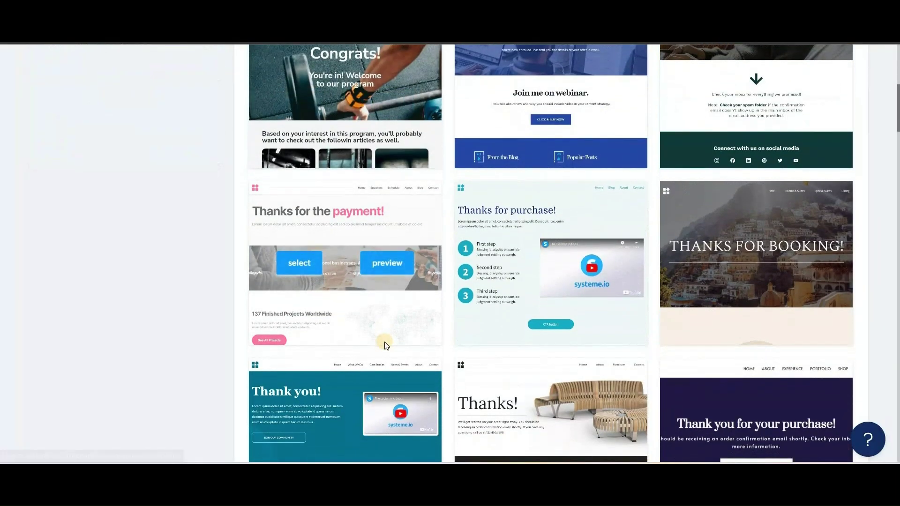
pyautogui.scroll(-3, 384, 344)
pyautogui.scroll(-6, 384, 341)
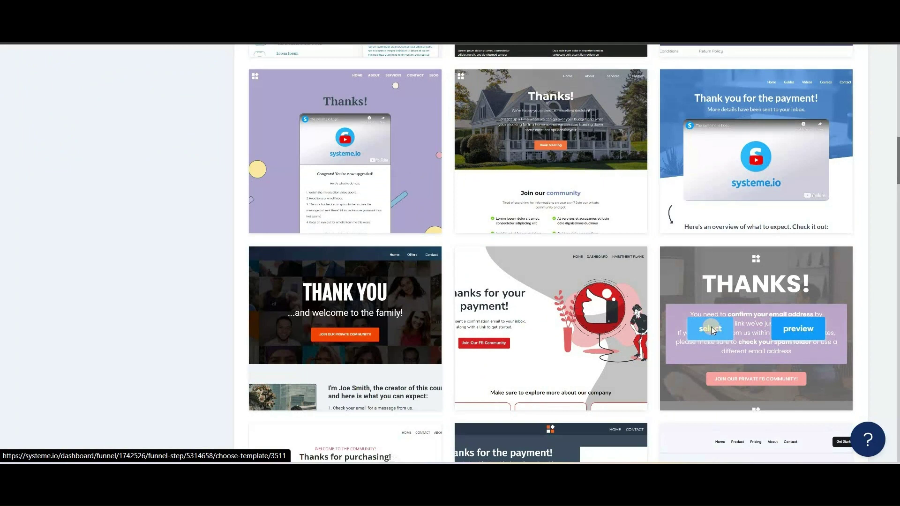
pyautogui.click(710, 329)
# Step: Set the thank you page's URL path to "offer" and save the funnel step
pyautogui.moveTo(463, 264); pyautogui.dragTo(400, 252)
pyautogui.write('offer')
pyautogui.click(378, 347)
pyautogui.click(839, 188)
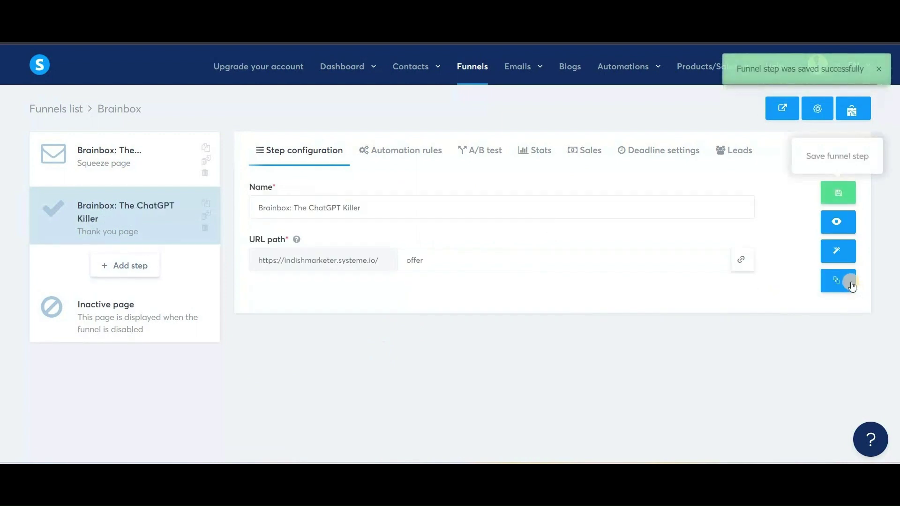
# Step: Open the thank you page for editing and look over the template's layout
pyautogui.click(835, 252)
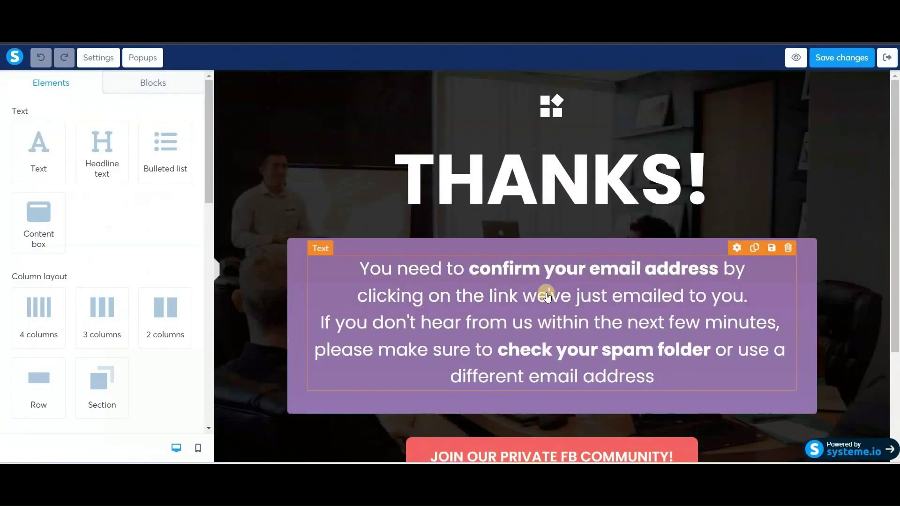
pyautogui.scroll(-2, 546, 295)
pyautogui.scroll(2, 544, 293)
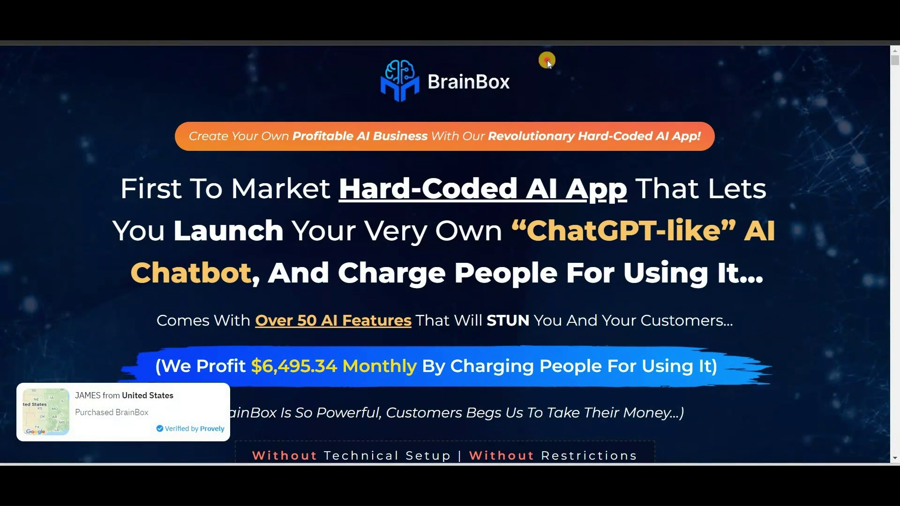
# Step: Switch to the BrainBox sales page and capture a screenshot of its introductory video area
pyautogui.moveTo(547, 60); pyautogui.dragTo(481, 83)
pyautogui.click(150, 127)
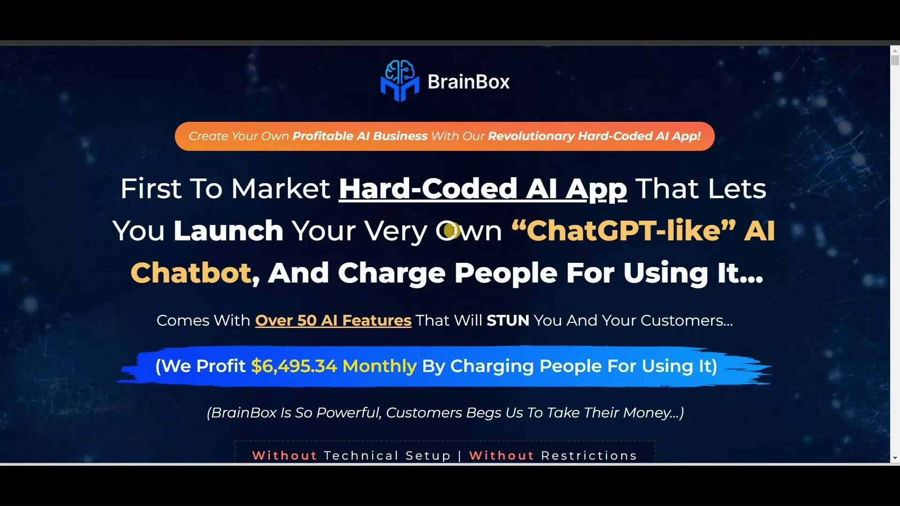
pyautogui.scroll(-9, 451, 230)
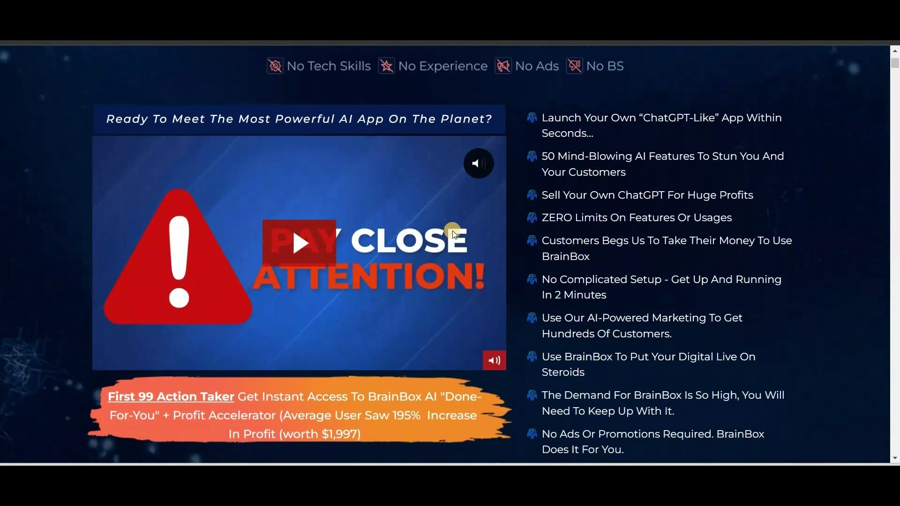
pyautogui.scroll(-12, 451, 231)
pyautogui.scroll(12, 594, 102)
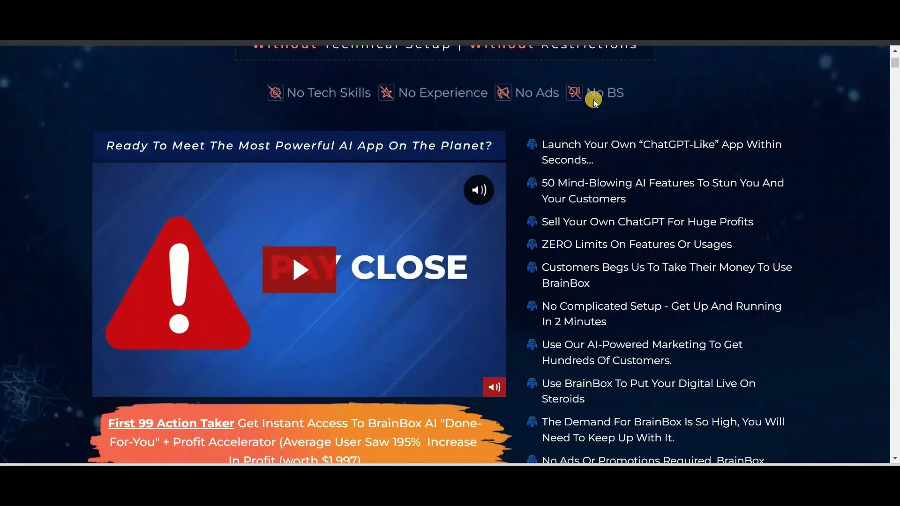
pyautogui.press('super+shift+s')
pyautogui.moveTo(84, 123); pyautogui.dragTo(516, 401)
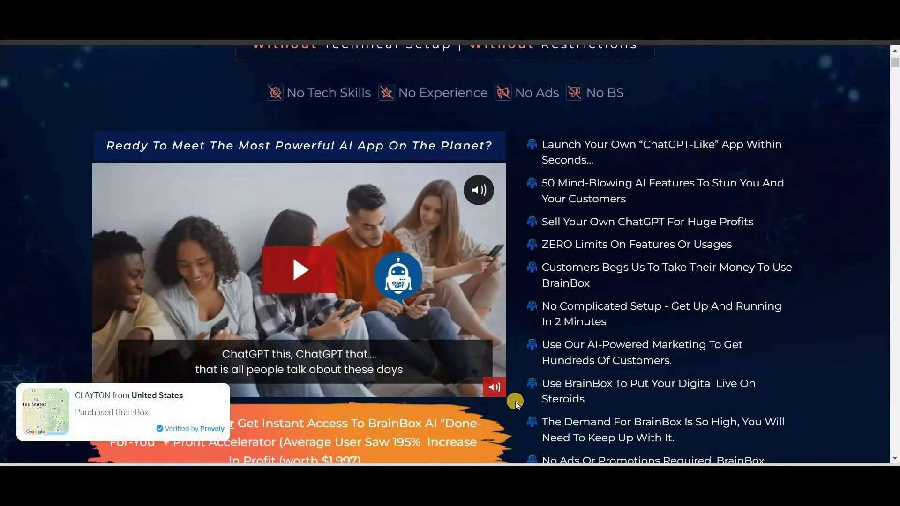
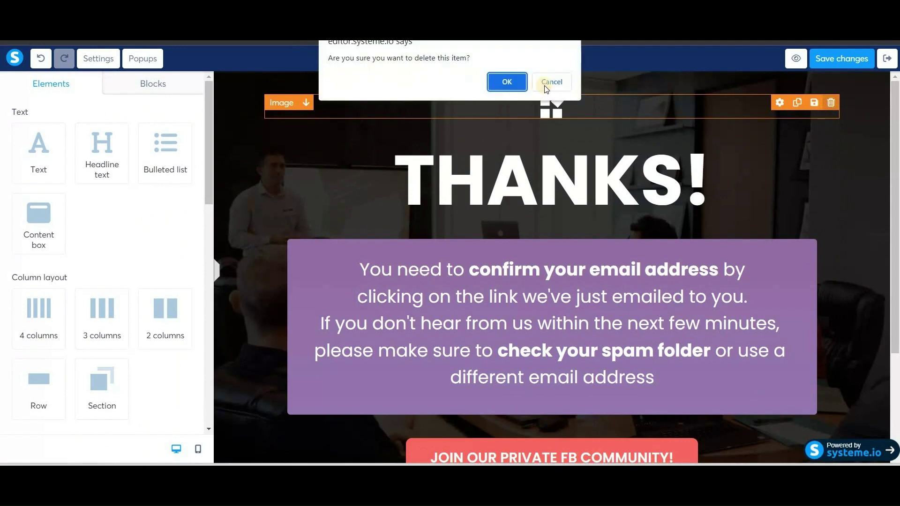
# Step: Delete the logo image and the "THANKS!" headline above the purple box on the thank you page
pyautogui.click(517, 84)
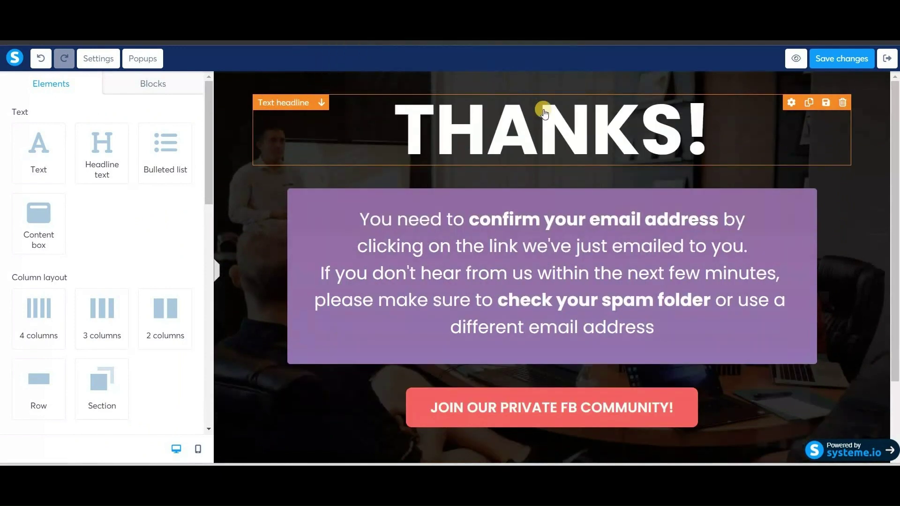
pyautogui.click(841, 108)
pyautogui.click(508, 74)
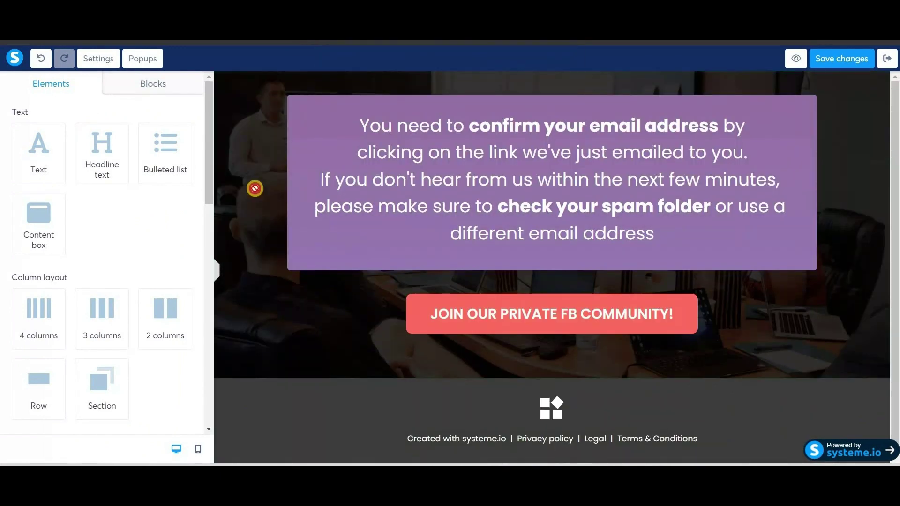
# Step: Add the text "Your Free Ebook will be sent to your email within the next few minutes..." above the purple box
pyautogui.moveTo(38, 143); pyautogui.dragTo(532, 106)
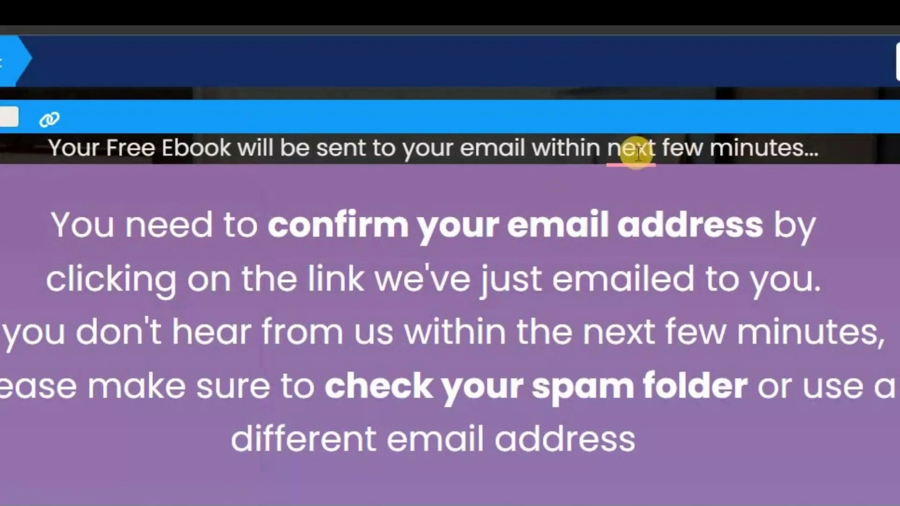
pyautogui.moveTo(651, 118)
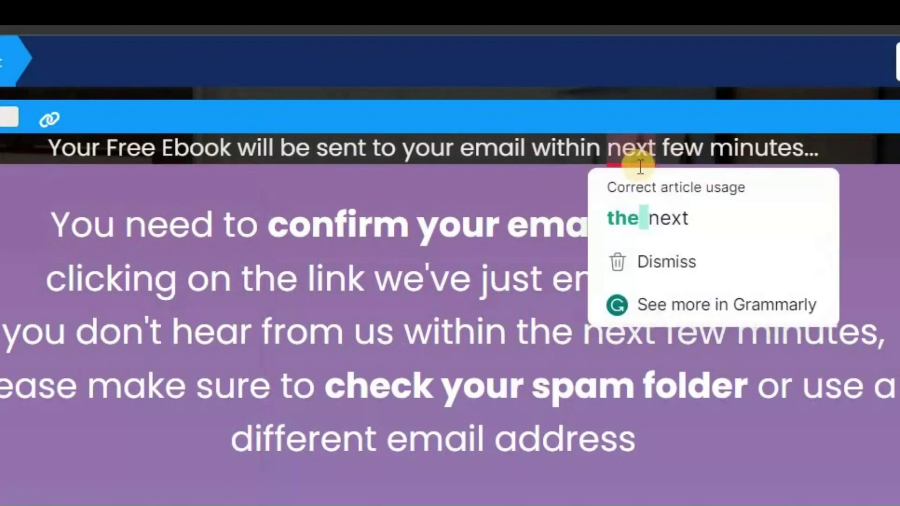
pyautogui.click(642, 214)
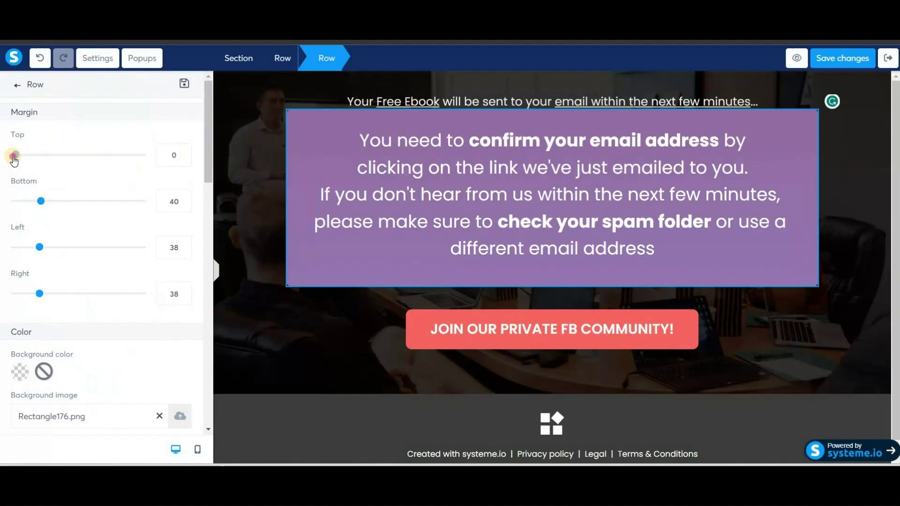
# Step: Increase the purple row's top margin and replace its text with "Wait! Before You Go..."
pyautogui.moveTo(15, 155); pyautogui.dragTo(42, 155)
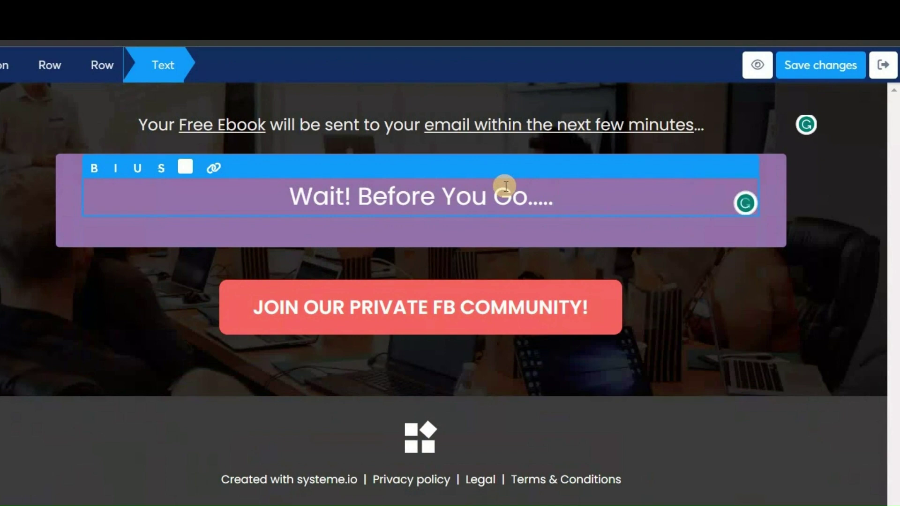
pyautogui.press('BackSpace')
pyautogui.press('BackSpace')
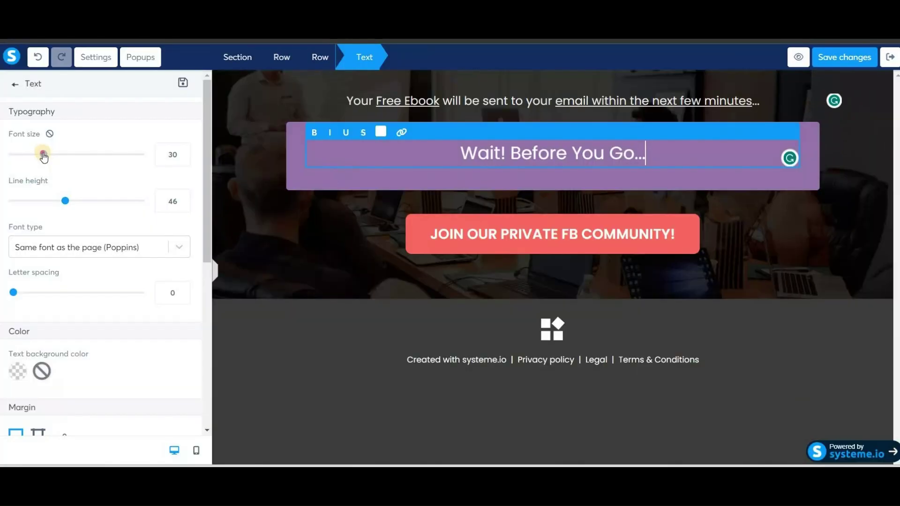
# Step: Enlarge the "Wait! Before You Go..." text to nearly fill the purple row and reduce the row's bottom padding
pyautogui.moveTo(43, 151); pyautogui.dragTo(100, 154)
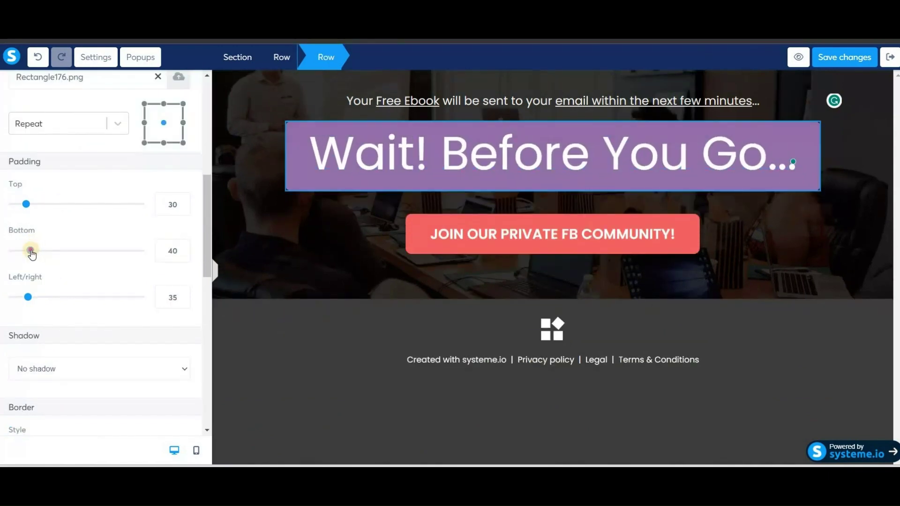
pyautogui.moveTo(31, 253); pyautogui.dragTo(22, 249)
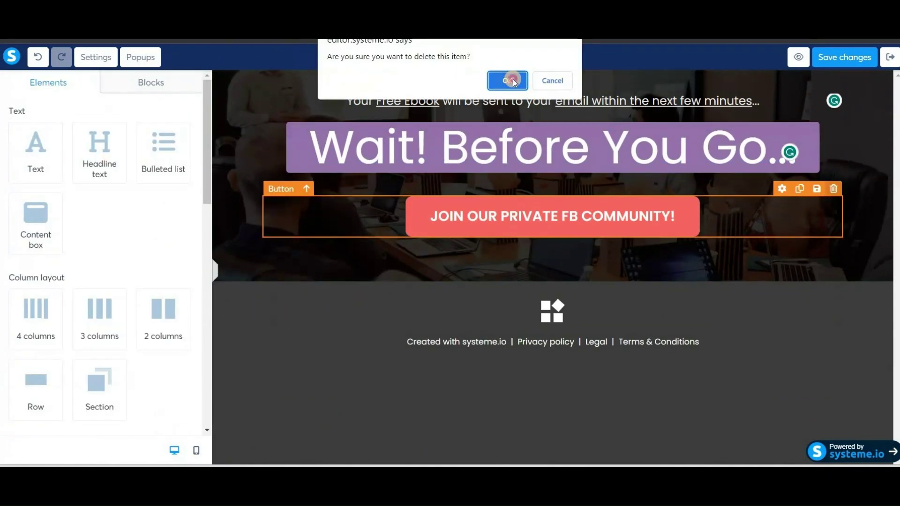
# Step: Delete the "JOIN OUR PRIVATE FB COMMUNITY!" button and the logo image in the footer
pyautogui.click(513, 81)
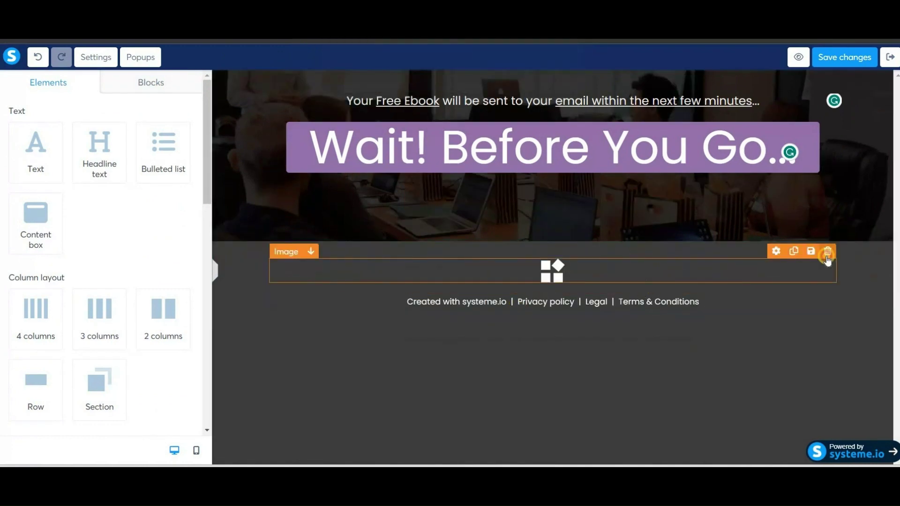
pyautogui.click(826, 257)
pyautogui.click(514, 83)
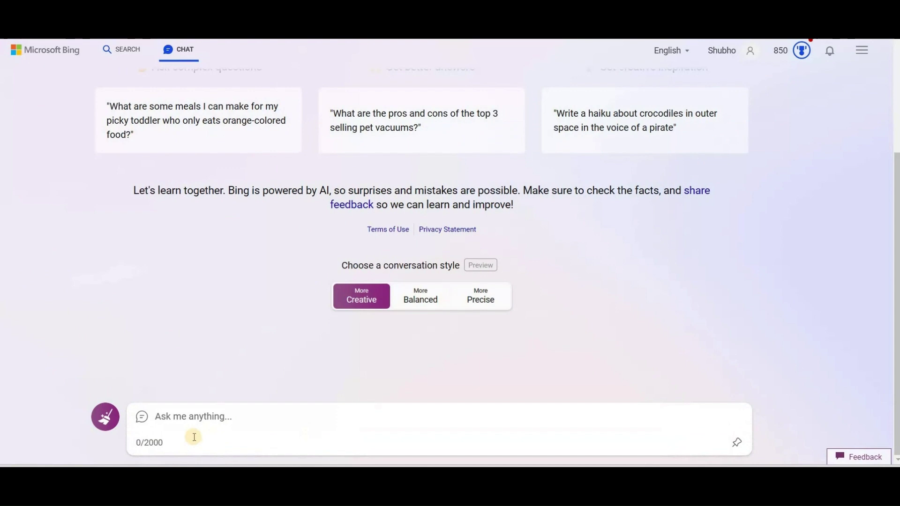
# Step: Ask for research on "Brainbox: The Chat GPT Killer" and guidance on building an affiliate bridge page, including headlines, subheadlines and other critical funnel elements
pyautogui.click(207, 377)
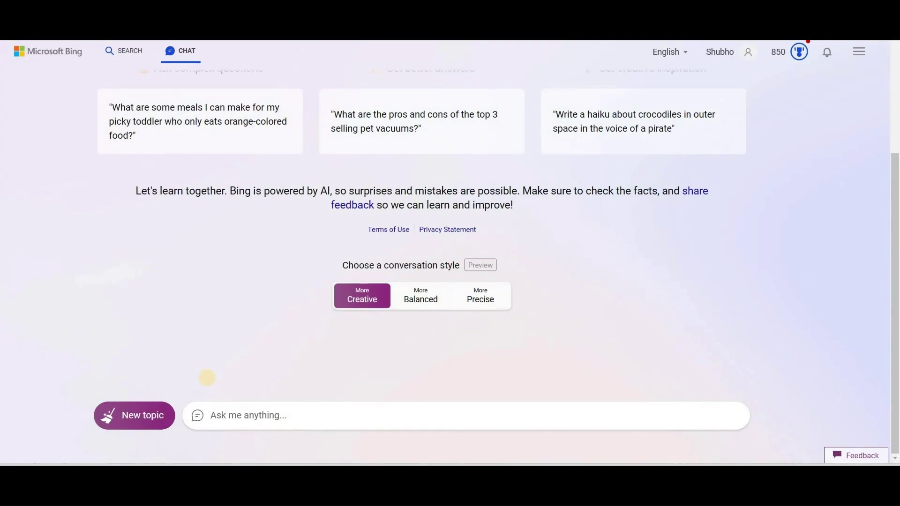
pyautogui.click(221, 413)
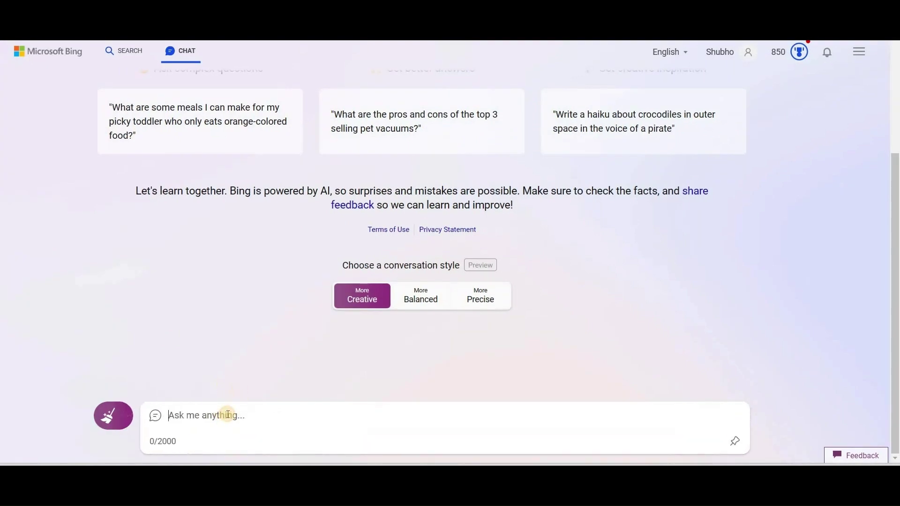
pyautogui.write('I am interested in crafting an affiliate bridge page to endorse the product "Brainbox: The Chat GPT Killer". Could you assist me in researching this product on the internet and guide me in constructing the bridge page? Additionally, could you provide me with recommendations on how to design the page, including the appropriate headlines, subheadlines, and other critical funnel elements? Also, furnish me with comprehensive details on every aspect of the bridge page. Inquire if you have any questions.')
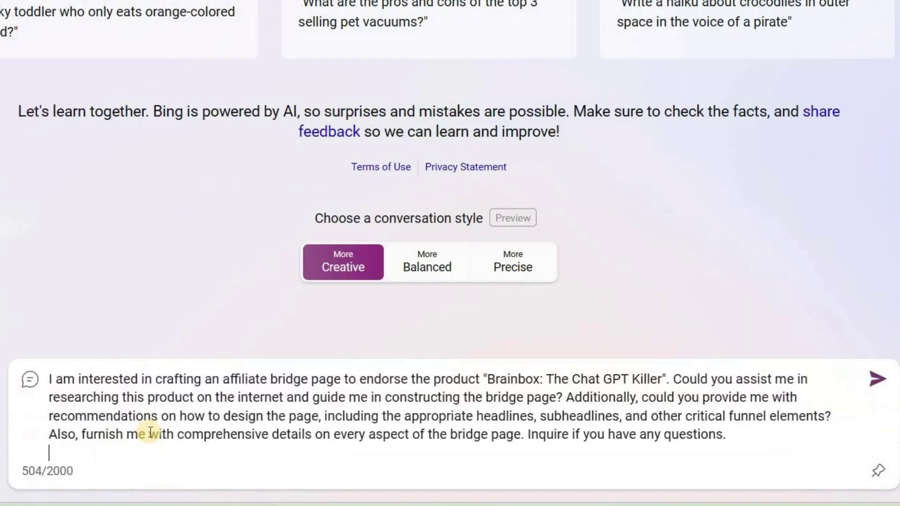
pyautogui.press('BackSpace')
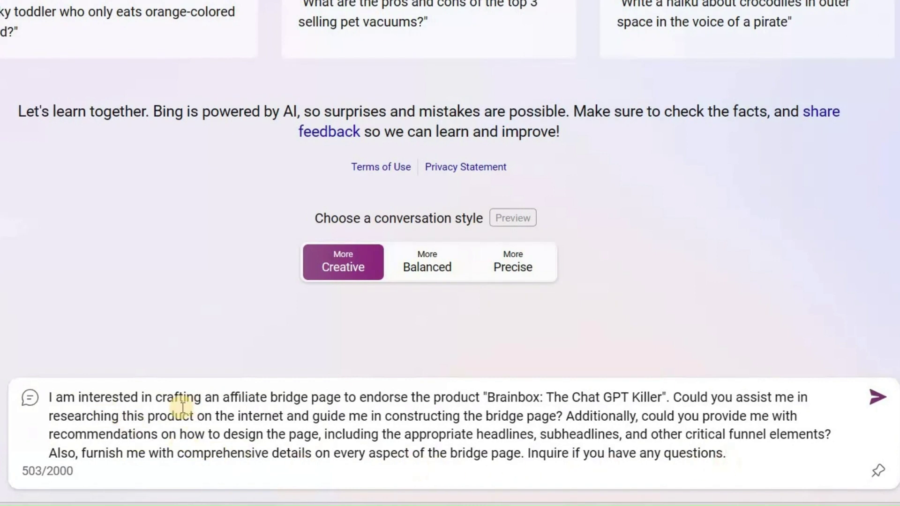
pyautogui.doubleClick(50, 398)
pyautogui.press('Return')
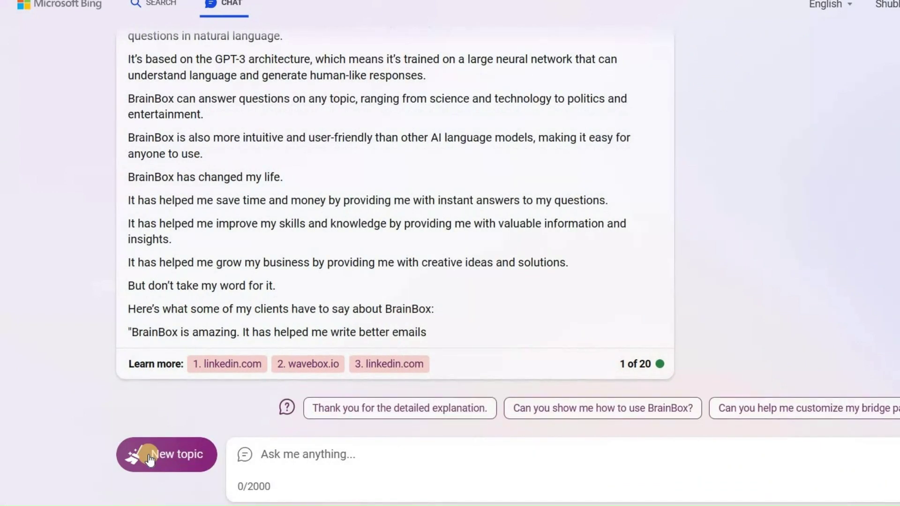
# Step: Ask the chat to "continue the above" so it completes the cut-off bridge page copy
pyautogui.write('cont')
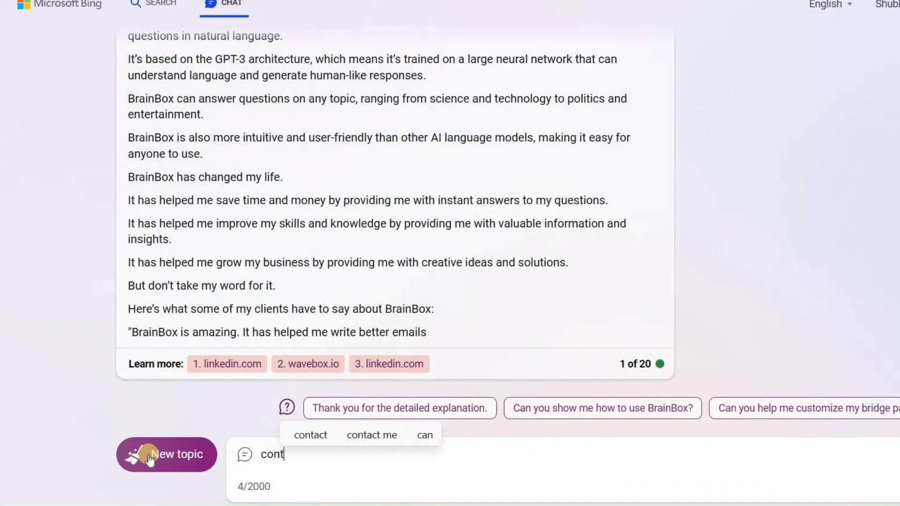
pyautogui.write('inue the above')
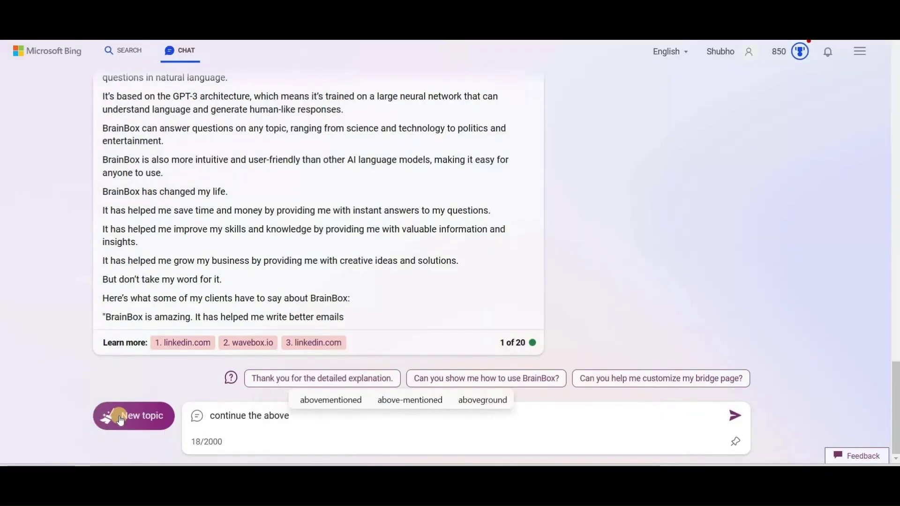
pyautogui.press('Return')
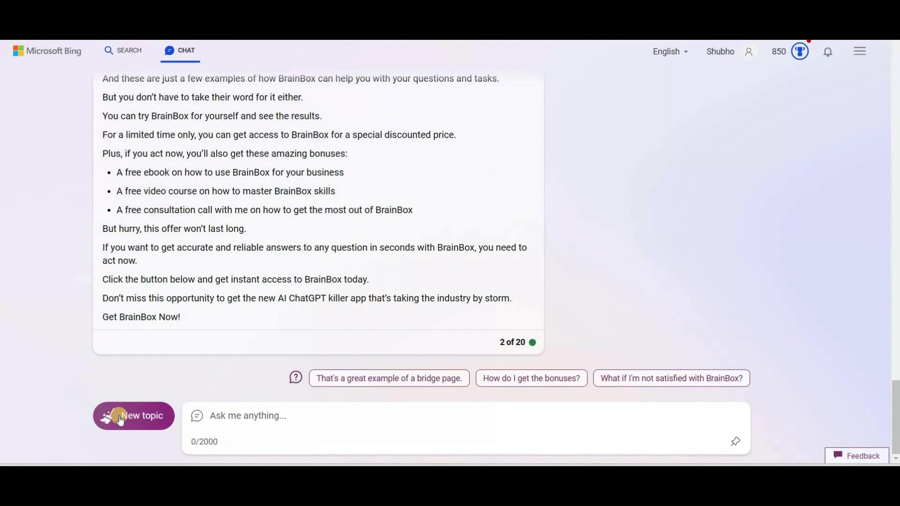
# Step: Review the generated bridge page guidelines and the example page copy, from the headline through the testimonials
pyautogui.scroll(15, 144, 255)
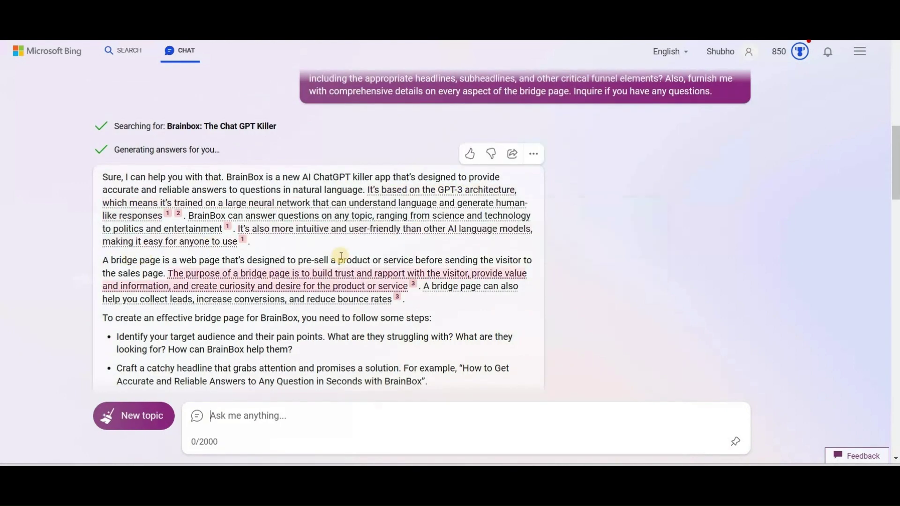
pyautogui.scroll(-2, 257, 258)
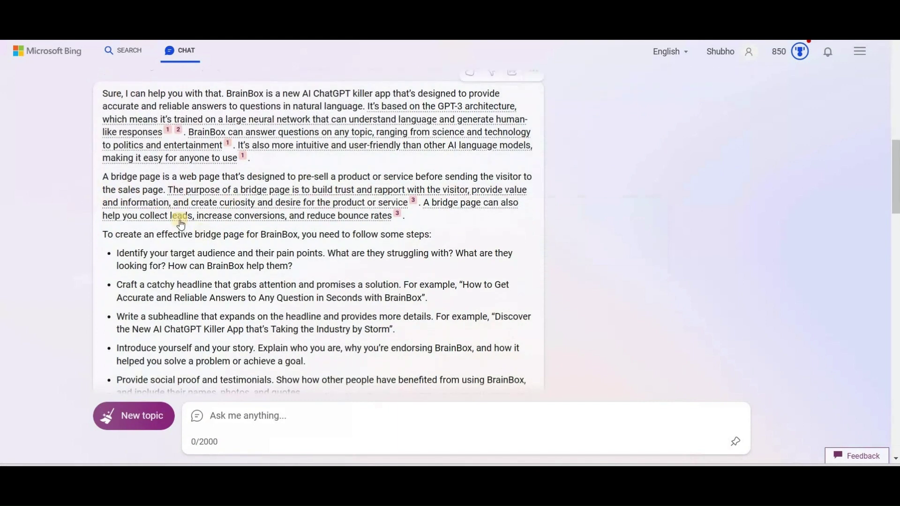
pyautogui.scroll(-2, 111, 201)
pyautogui.moveTo(102, 153); pyautogui.dragTo(429, 156)
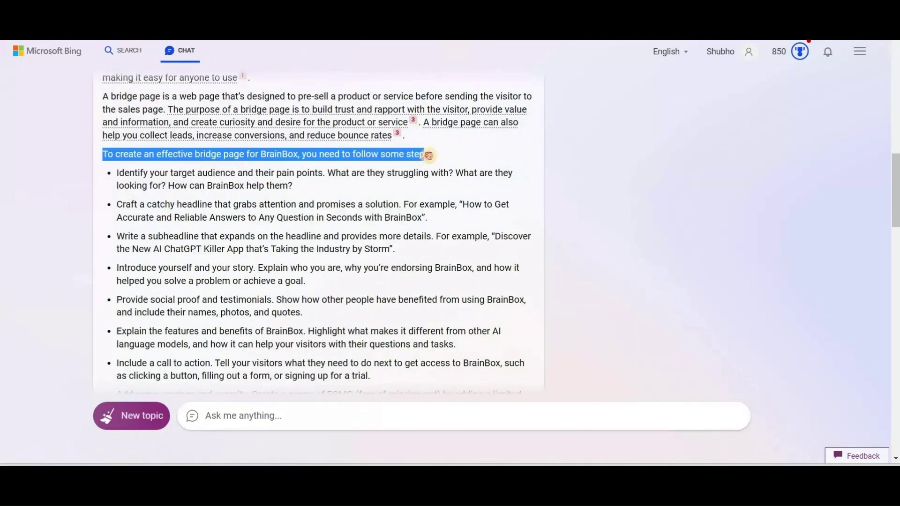
pyautogui.click(211, 184)
pyautogui.scroll(-5, 142, 227)
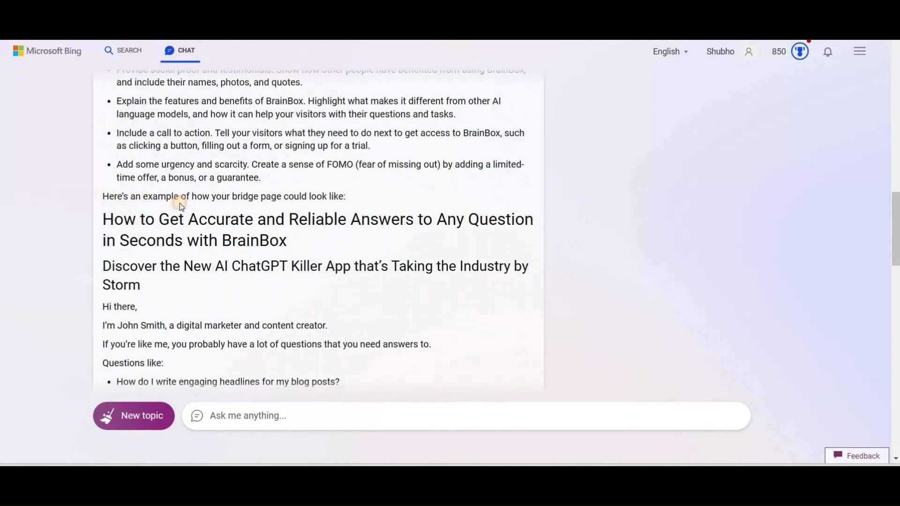
pyautogui.moveTo(181, 206); pyautogui.dragTo(352, 199)
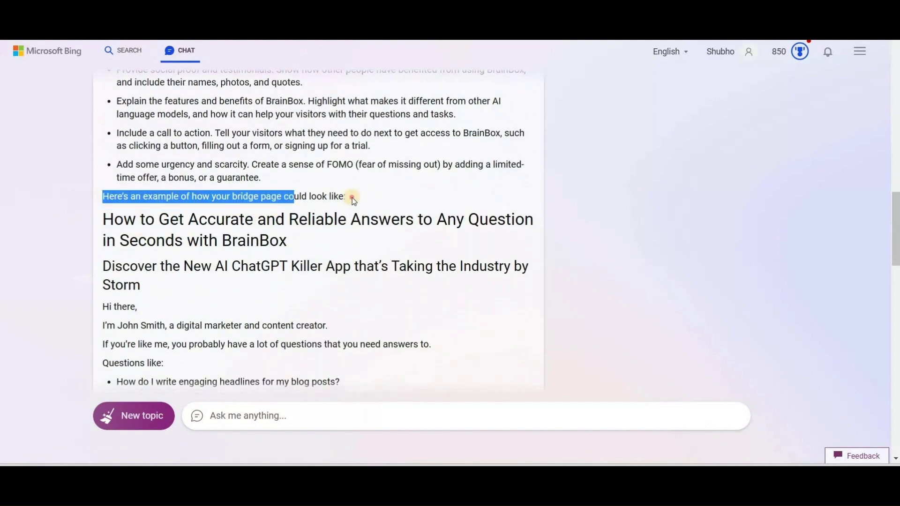
pyautogui.click(202, 243)
pyautogui.scroll(-3, 356, 241)
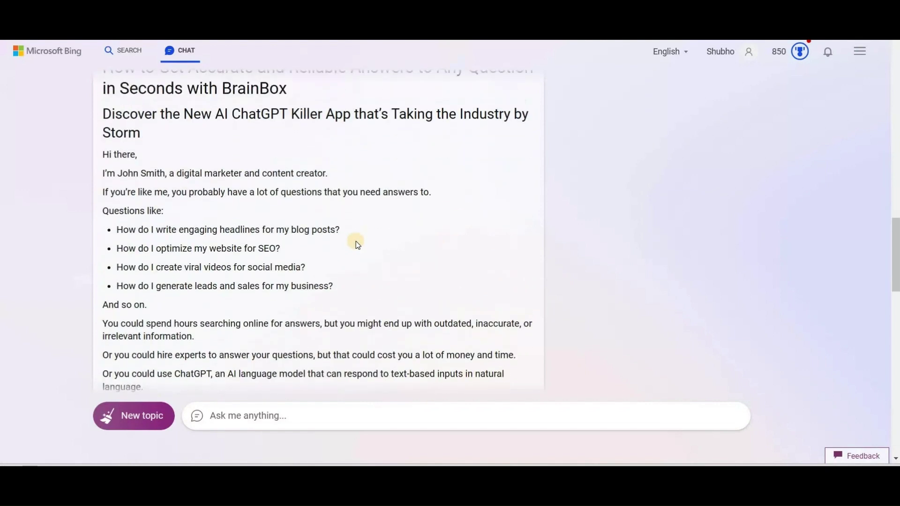
pyautogui.scroll(2, 135, 166)
pyautogui.moveTo(112, 181); pyautogui.dragTo(265, 404)
pyautogui.click(342, 350)
pyautogui.scroll(-8, 341, 350)
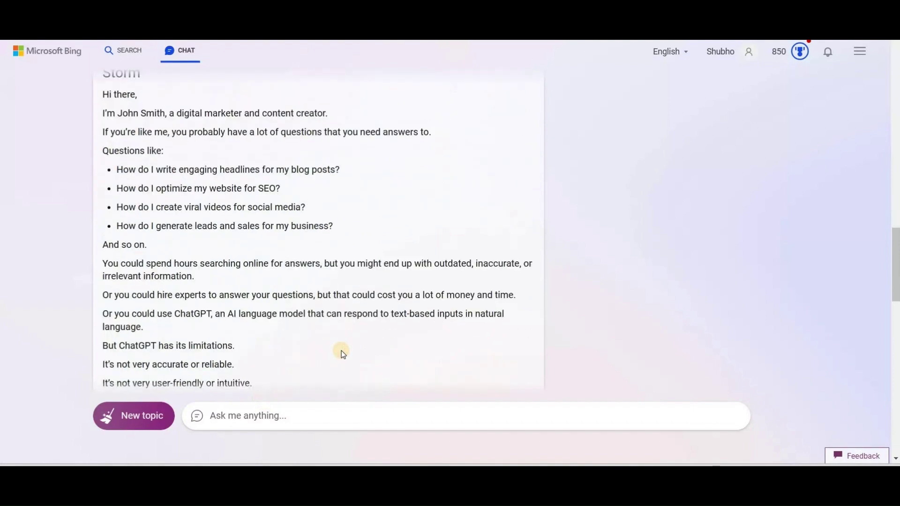
pyautogui.scroll(-10, 341, 350)
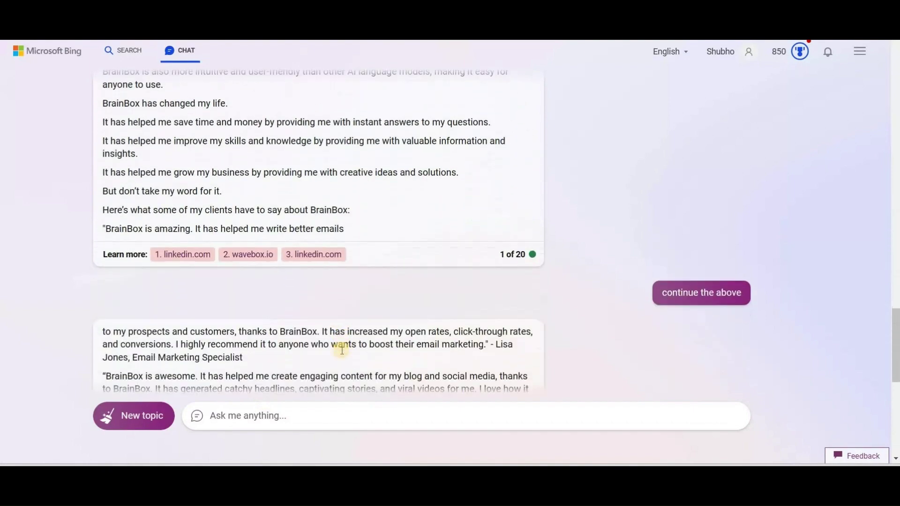
pyautogui.scroll(15, 341, 351)
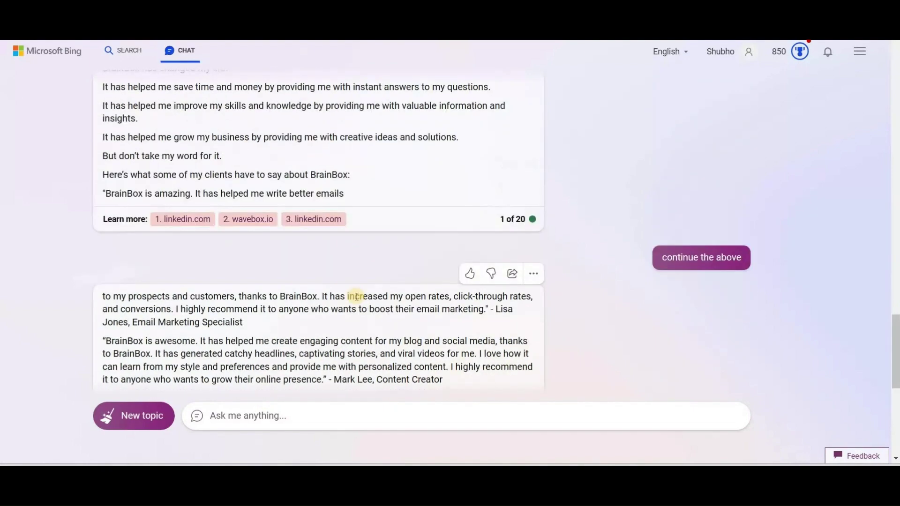
# Step: Copy "How to Get Accurate and Reliable Answers to Any Question in Seconds with BrainBox" into a new headline below the purple row in systeme.io
pyautogui.moveTo(114, 146); pyautogui.dragTo(314, 158)
pyautogui.hotkey('ctrl', 'c')
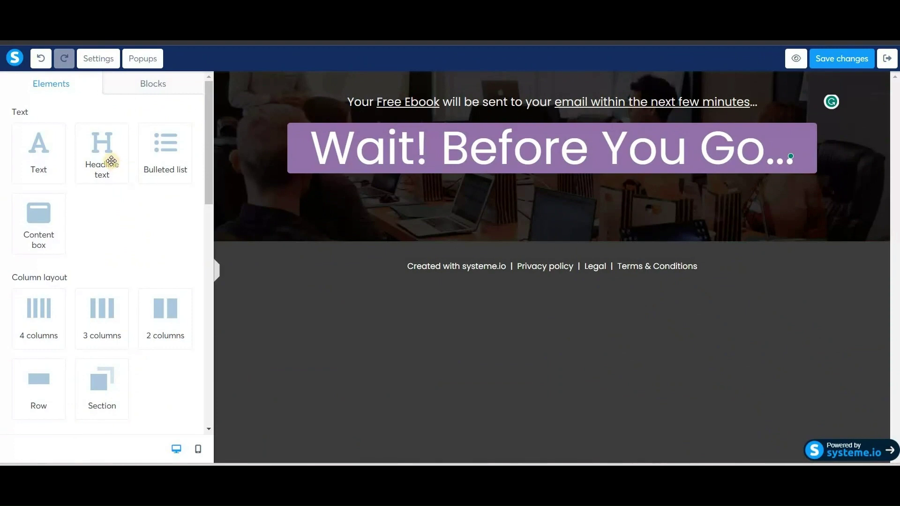
pyautogui.moveTo(111, 162); pyautogui.dragTo(457, 192)
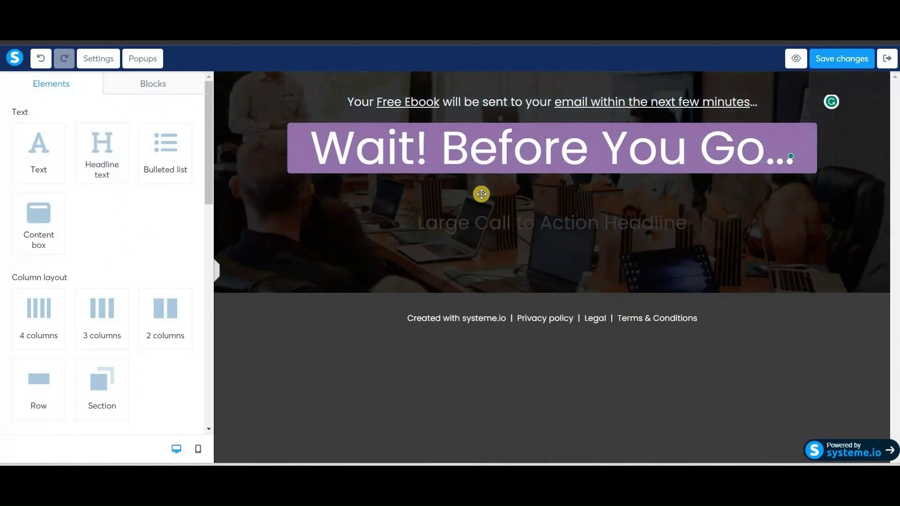
pyautogui.tripleClick(458, 213)
pyautogui.hotkey('ctrl', 'v')
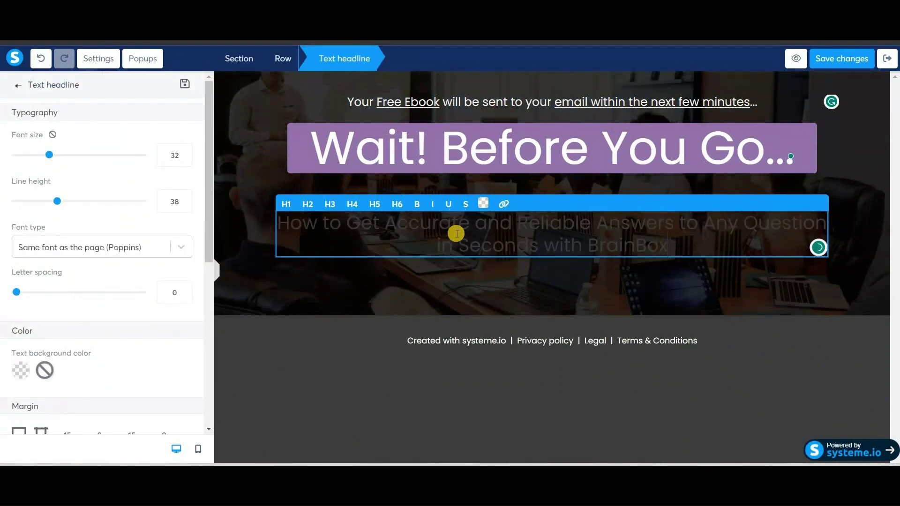
# Step: Recolor the new headline's text to light grey EFE7E7, enlarge it and set its line height to 55
pyautogui.hotkey('ctrl', 'a')
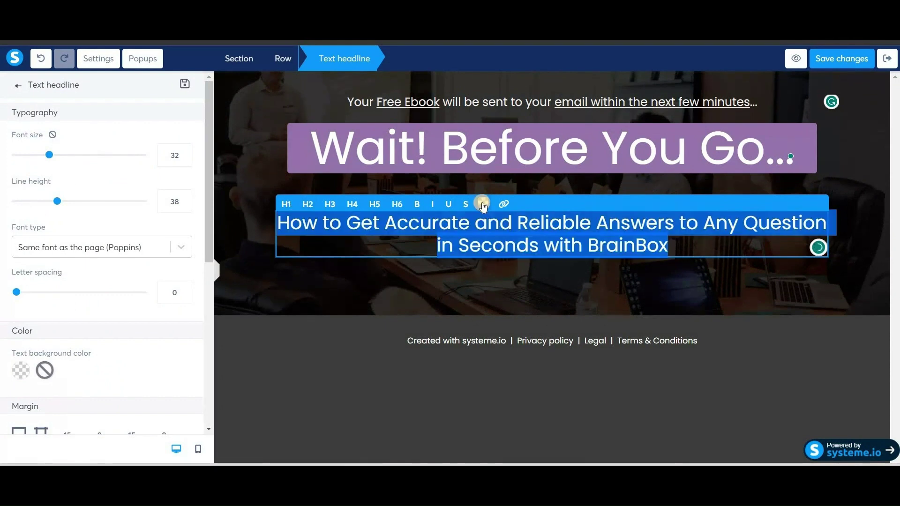
pyautogui.click(482, 205)
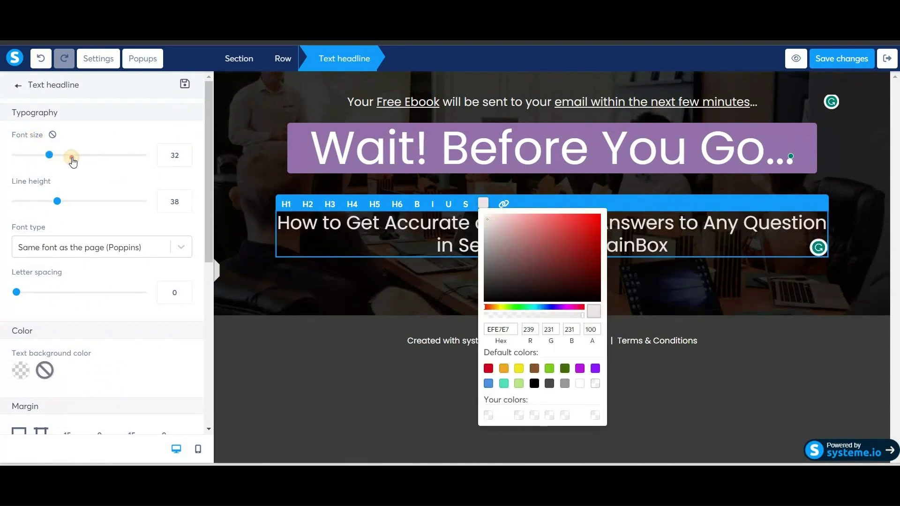
pyautogui.moveTo(72, 159); pyautogui.dragTo(77, 155)
pyautogui.click(65, 201)
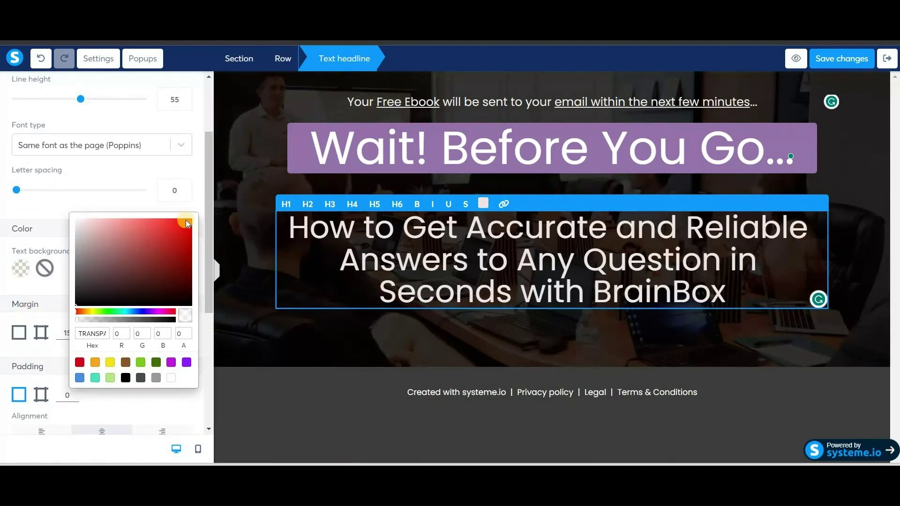
# Step: Give the BrainBox headline an orange F8A00F text background and change its text color to black
pyautogui.click(186, 221)
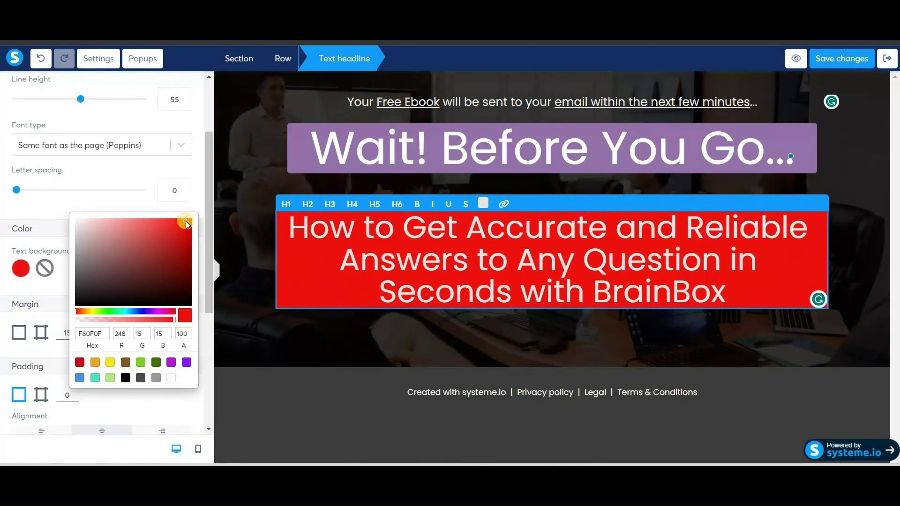
pyautogui.click(85, 311)
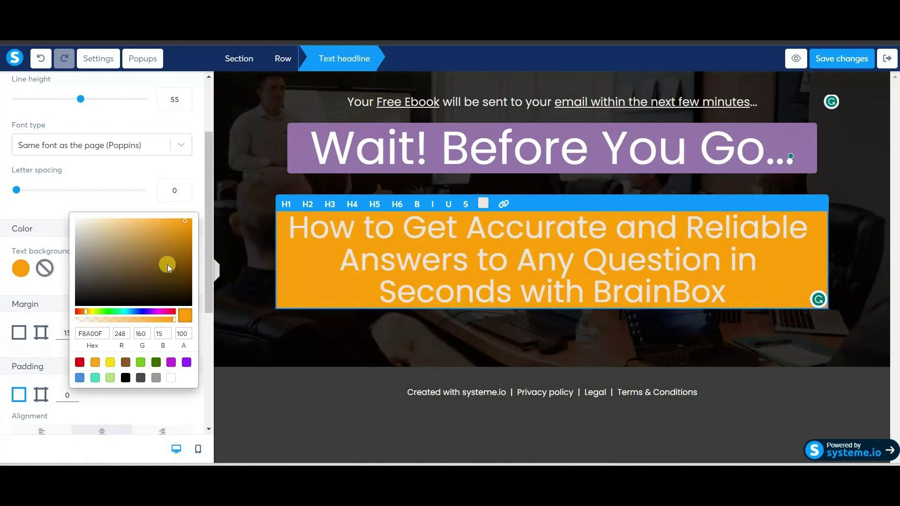
pyautogui.click(483, 203)
pyautogui.click(593, 293)
pyautogui.click(333, 337)
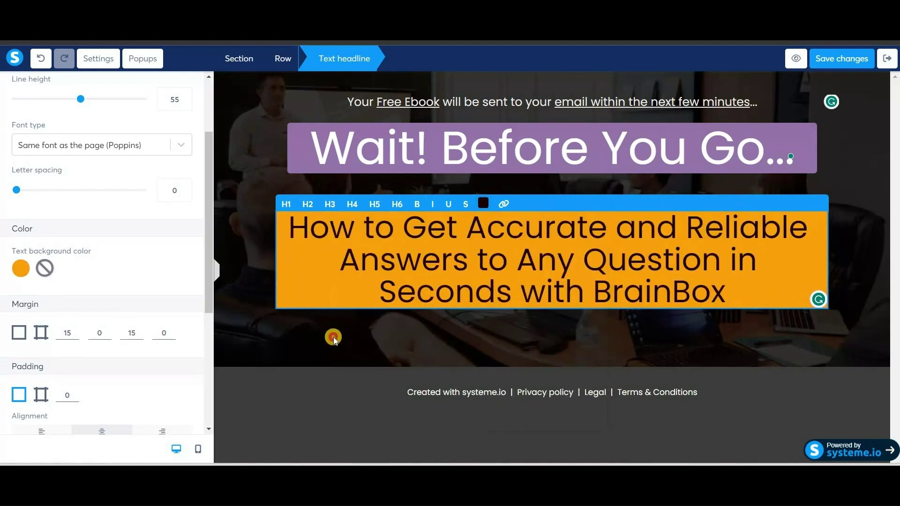
pyautogui.click(334, 337)
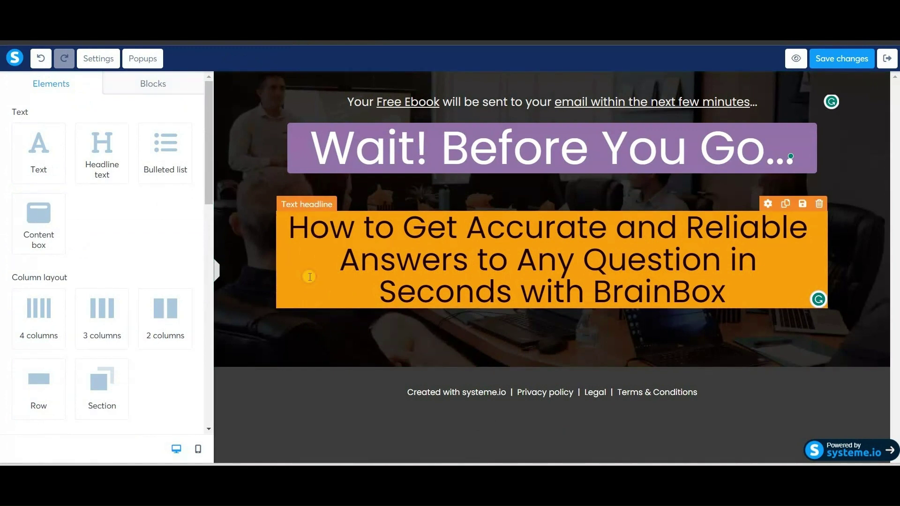
# Step: Add a text element below the orange headline with Bing's subheadline "Discover the New AI ChatGPT Killer App that's Taking the Industry by Storm"
pyautogui.moveTo(38, 152); pyautogui.dragTo(562, 321)
pyautogui.hotkey('alt', 'Tab')
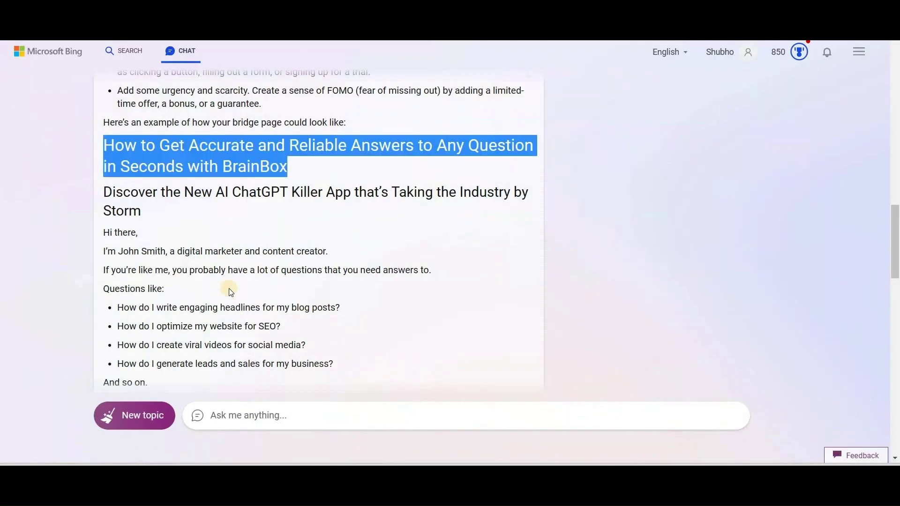
pyautogui.click(104, 192)
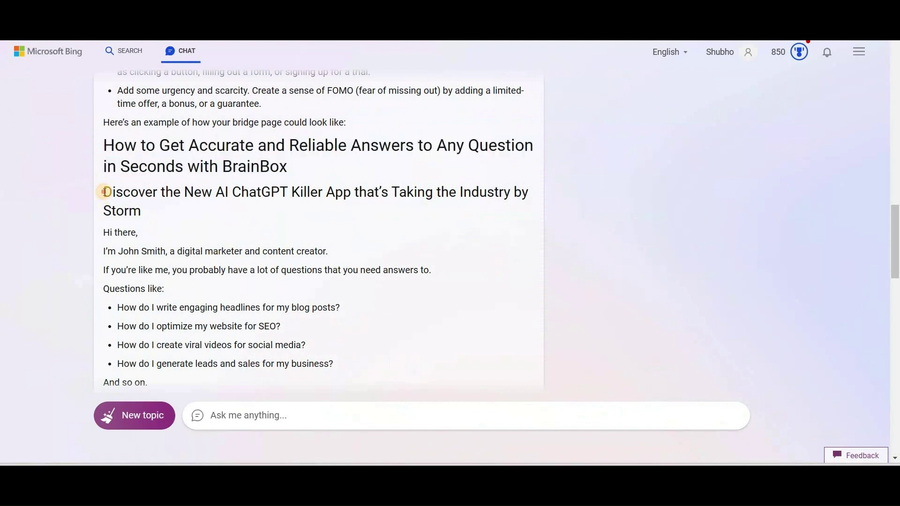
pyautogui.moveTo(151, 204); pyautogui.dragTo(157, 206)
pyautogui.hotkey('ctrl', 'c')
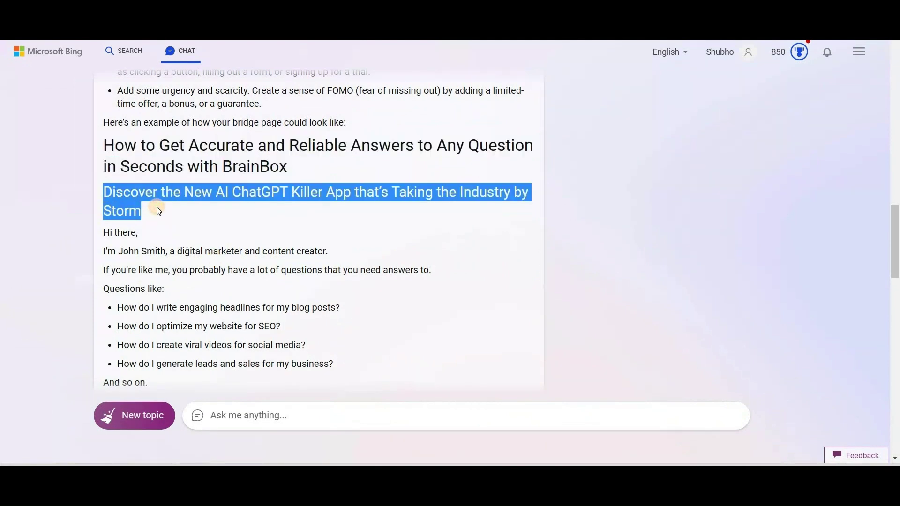
pyautogui.hotkey('alt', 'Tab')
pyautogui.click(490, 348)
pyautogui.hotkey('ctrl', 'a')
pyautogui.hotkey('ctrl', 'v')
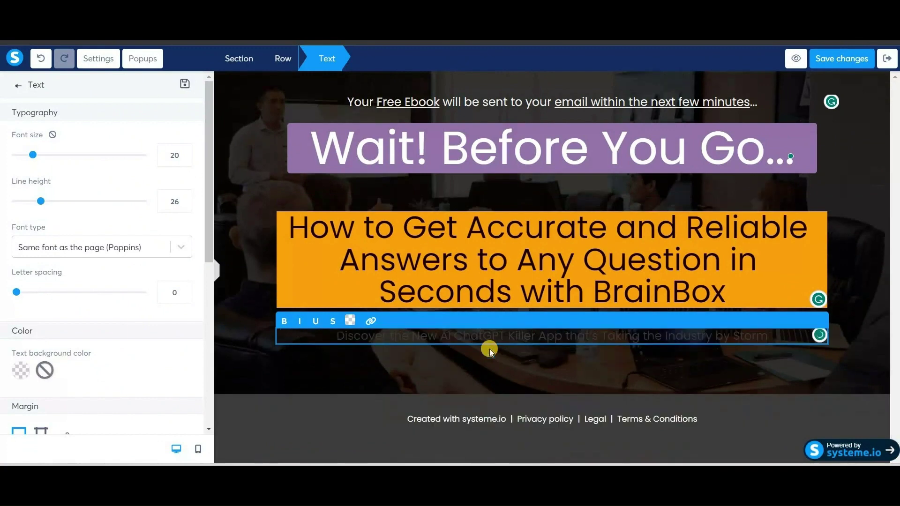
pyautogui.tripleClick(365, 335)
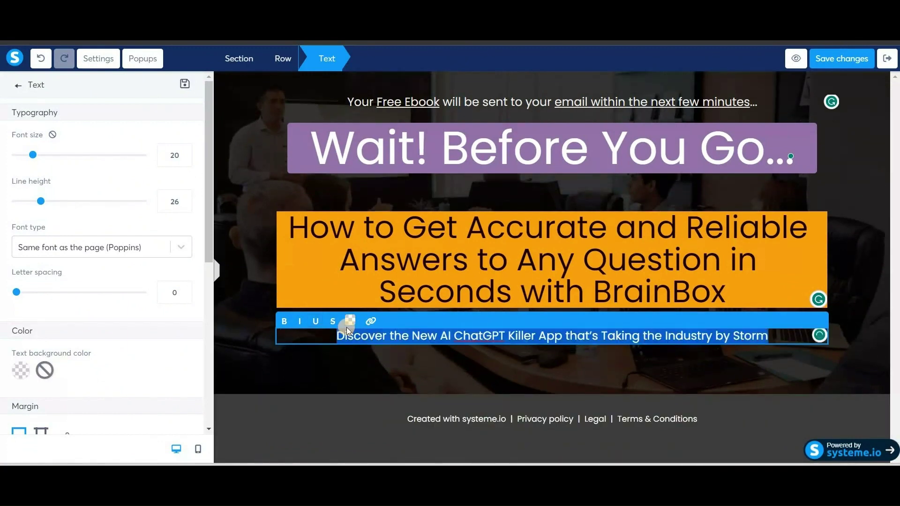
pyautogui.press('Escape')
# Step: Add an image below the subheadline and insert Screenshot2023-03-29180149.png from the uploaded images
pyautogui.moveTo(39, 255); pyautogui.dragTo(519, 389)
pyautogui.click(441, 384)
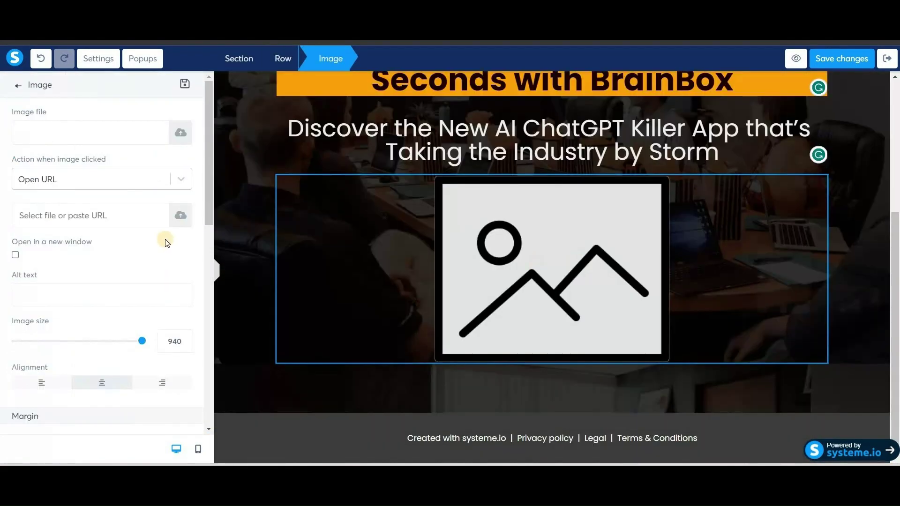
pyautogui.click(182, 136)
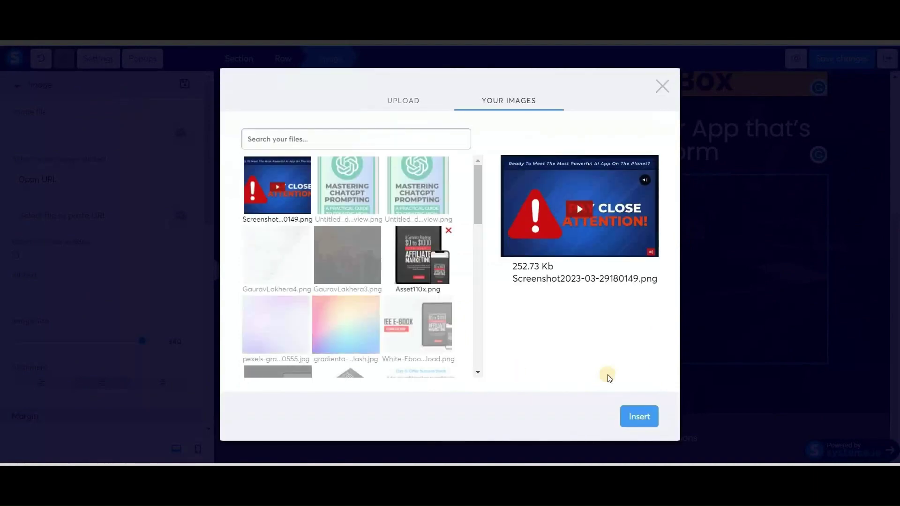
pyautogui.click(638, 417)
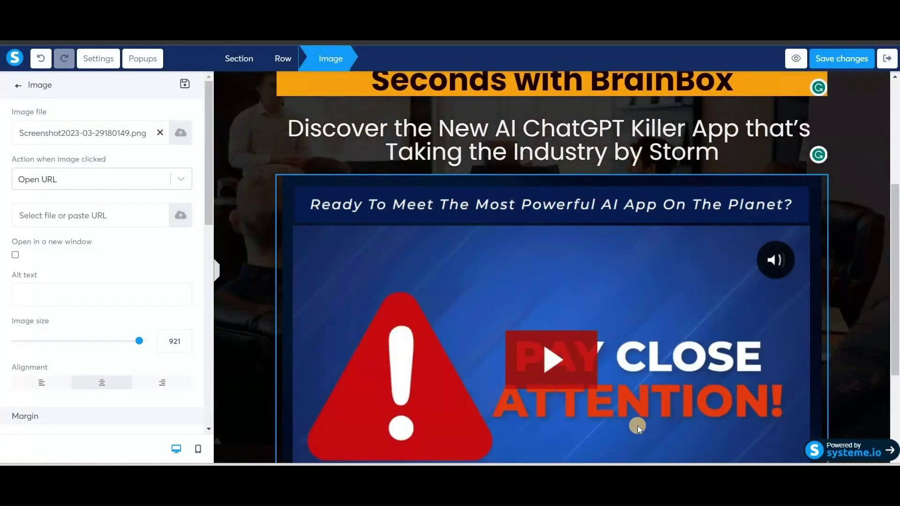
# Step: Reduce the inserted video screenshot's image size to 671
pyautogui.scroll(-2, 139, 280)
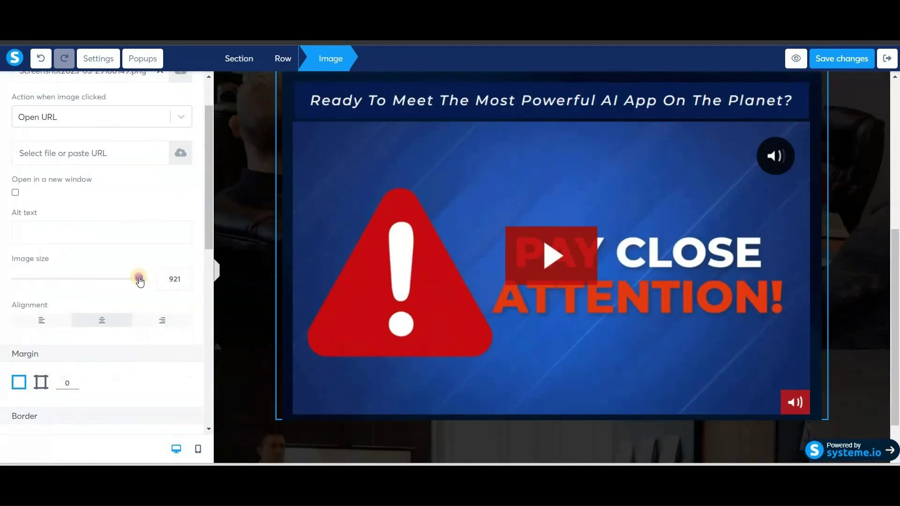
pyautogui.moveTo(139, 280); pyautogui.dragTo(106, 279)
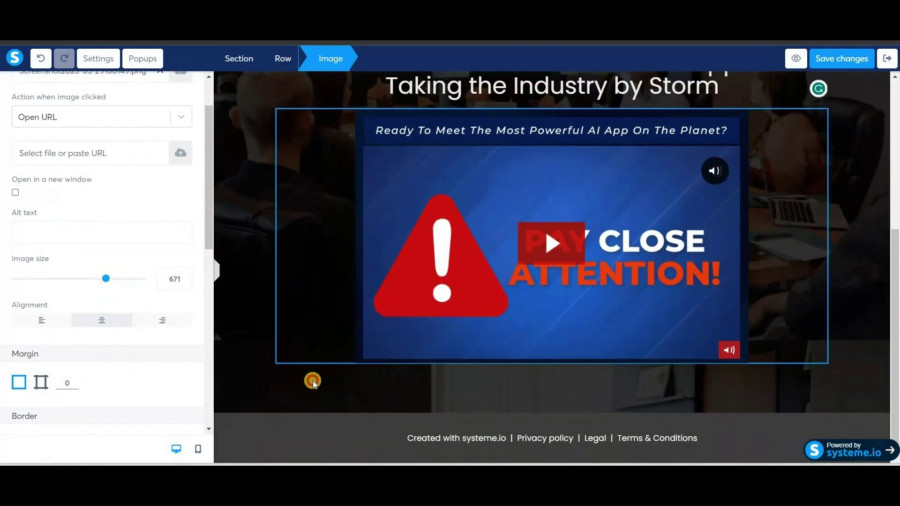
pyautogui.click(313, 381)
# Step: Add a text element below the image and fill it with Bing's bridge page letter starting "Hi there,"
pyautogui.moveTo(39, 148); pyautogui.dragTo(469, 390)
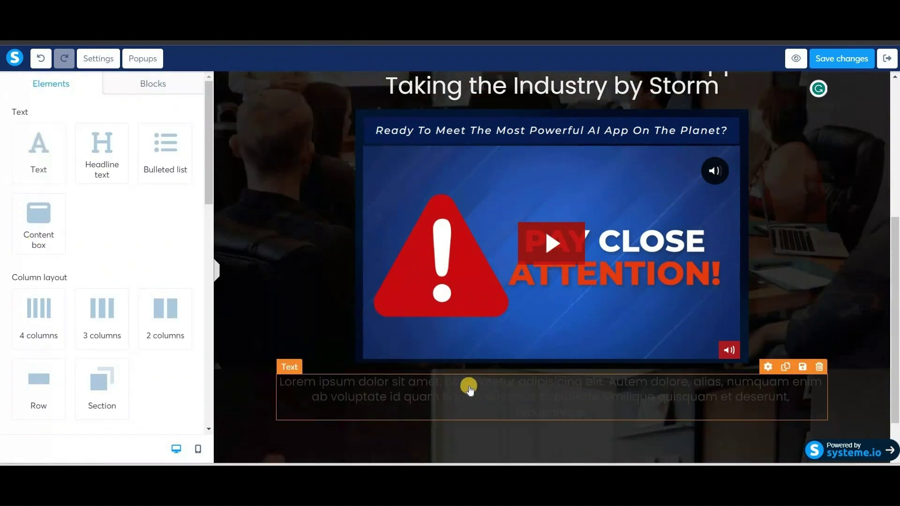
pyautogui.hotkey('alt', 'Tab')
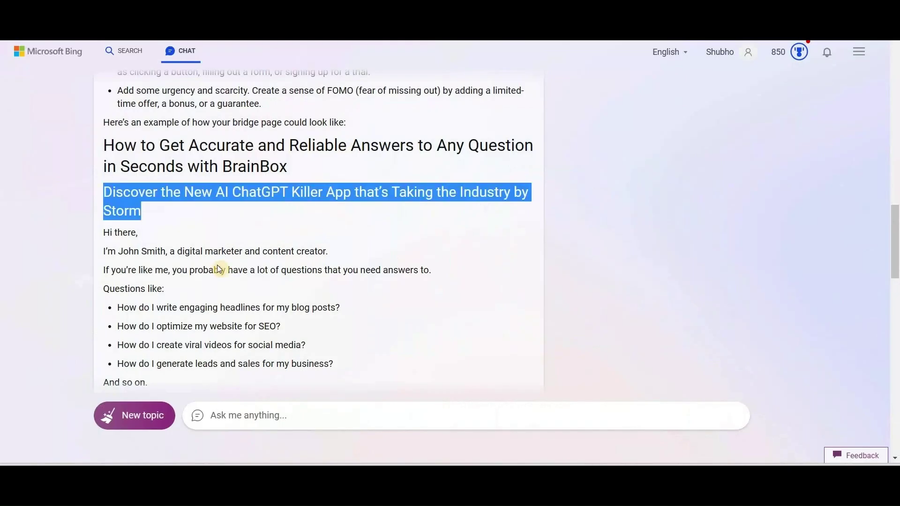
pyautogui.moveTo(104, 227); pyautogui.dragTo(144, 415)
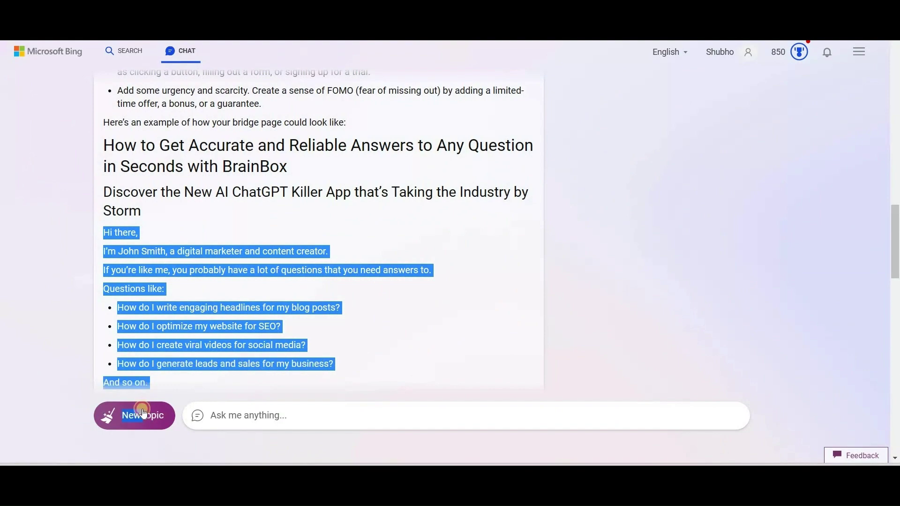
pyautogui.moveTo(134, 449); pyautogui.dragTo(297, 371)
pyautogui.hotkey('alt', 'Tab')
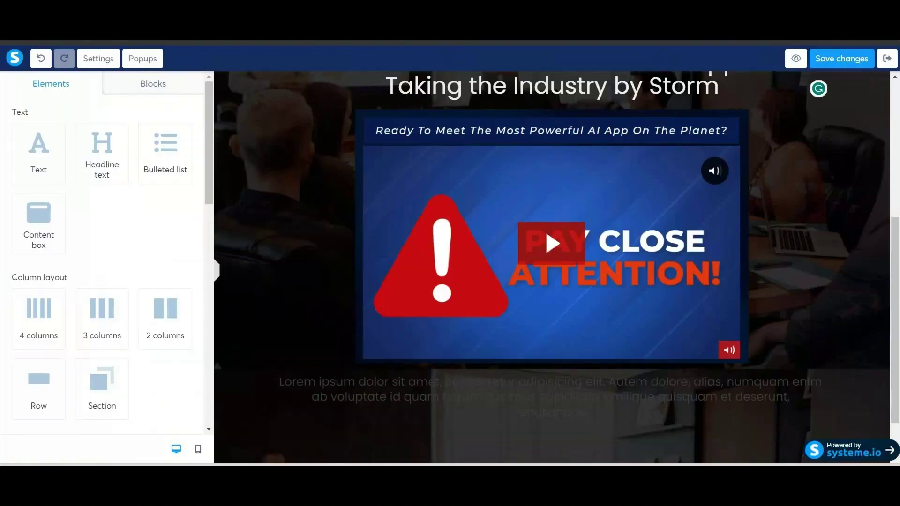
pyautogui.click(384, 399)
pyautogui.hotkey('ctrl', 'a')
pyautogui.hotkey('ctrl', 'v')
pyautogui.scroll(-10, 428, 428)
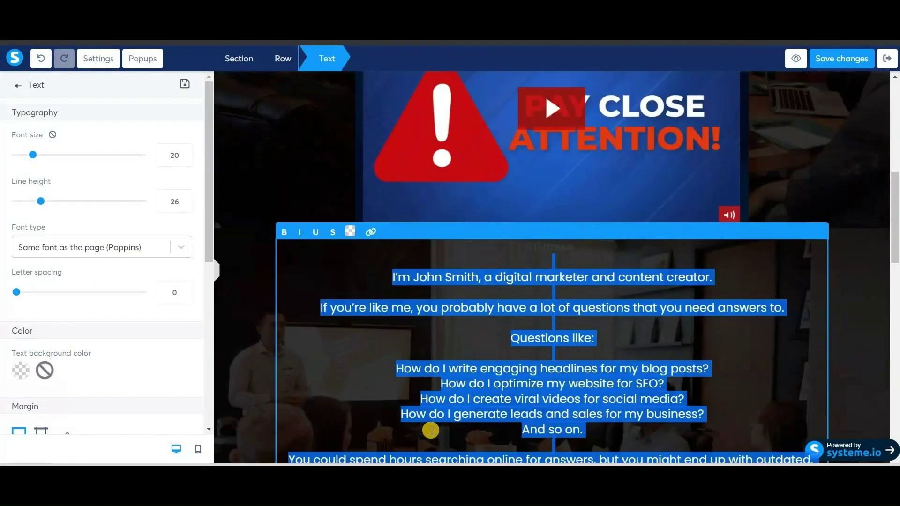
# Step: Extend the end of the letter with the client testimonials from Bing's bridge page copy
pyautogui.scroll(15, 418, 238)
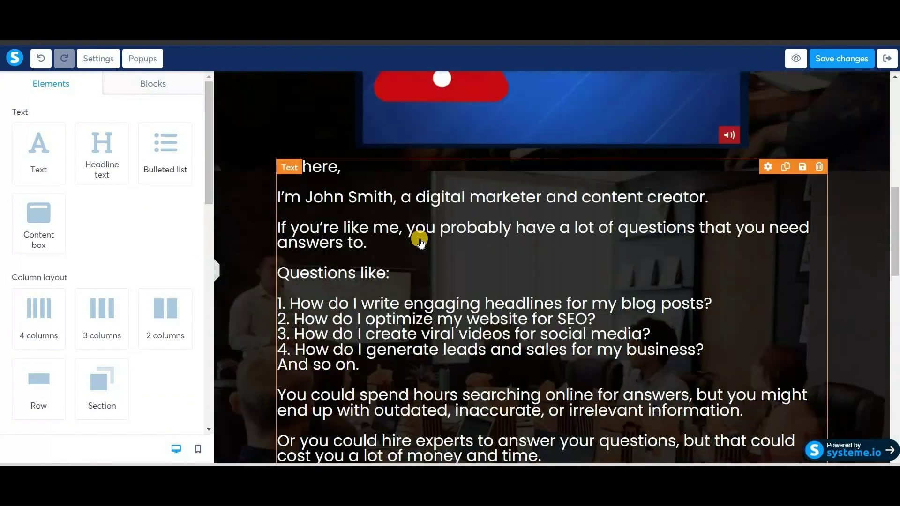
pyautogui.scroll(-13, 417, 237)
pyautogui.scroll(-5, 422, 300)
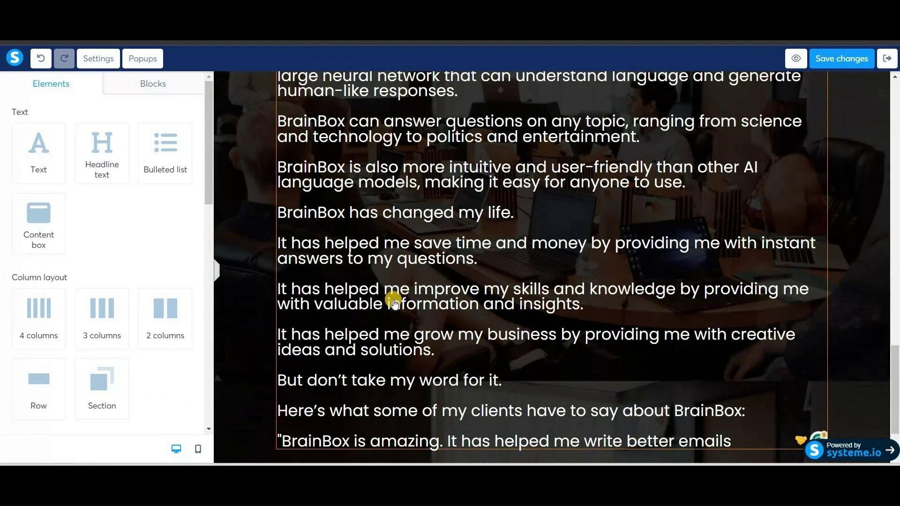
pyautogui.hotkey('alt', 'Tab')
pyautogui.scroll(-5, 267, 334)
pyautogui.hotkey('alt', 'Tab')
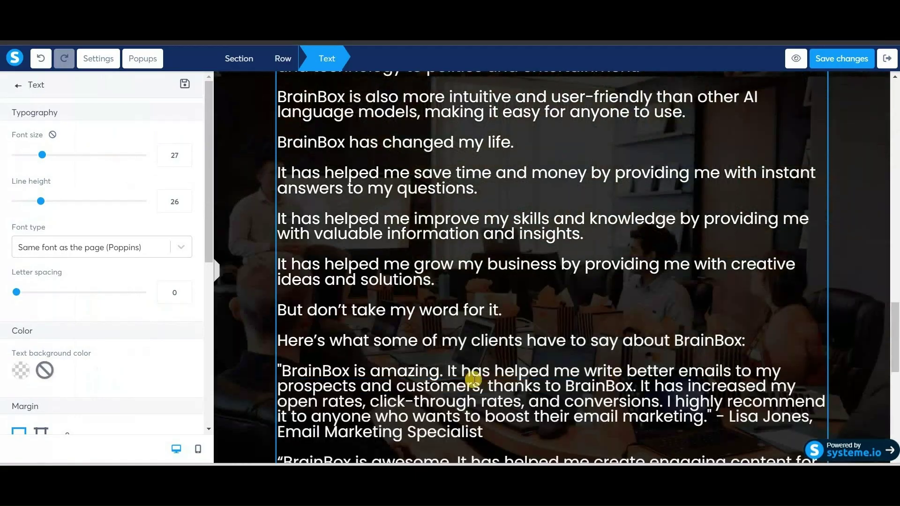
pyautogui.scroll(-15, 413, 388)
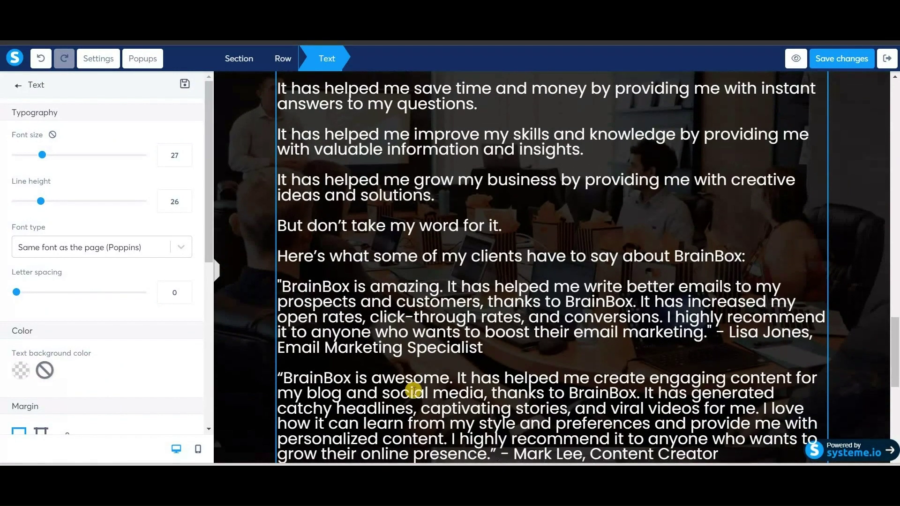
pyautogui.press('Escape')
# Step: Add a bulleted list of the three free BrainBox bonuses below the orange bonus headline and color its check icons green
pyautogui.scroll(10, 106, 344)
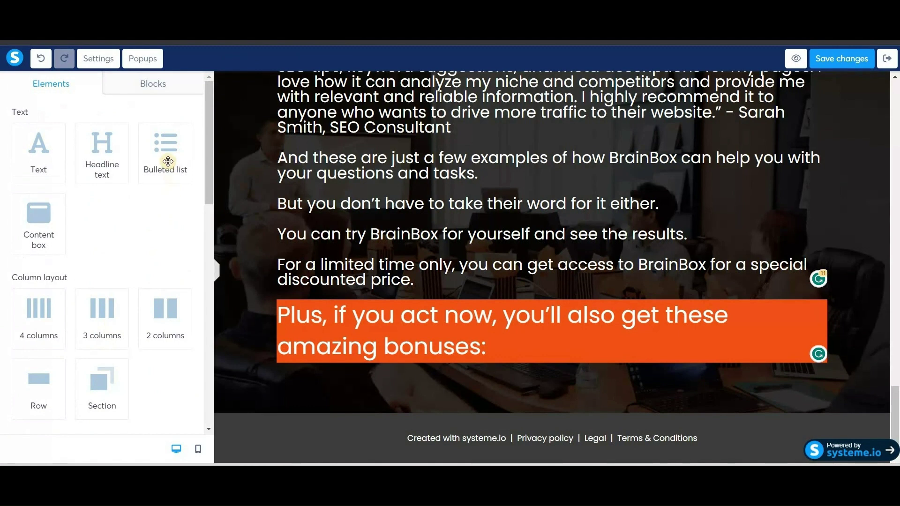
pyautogui.moveTo(167, 161); pyautogui.dragTo(461, 366)
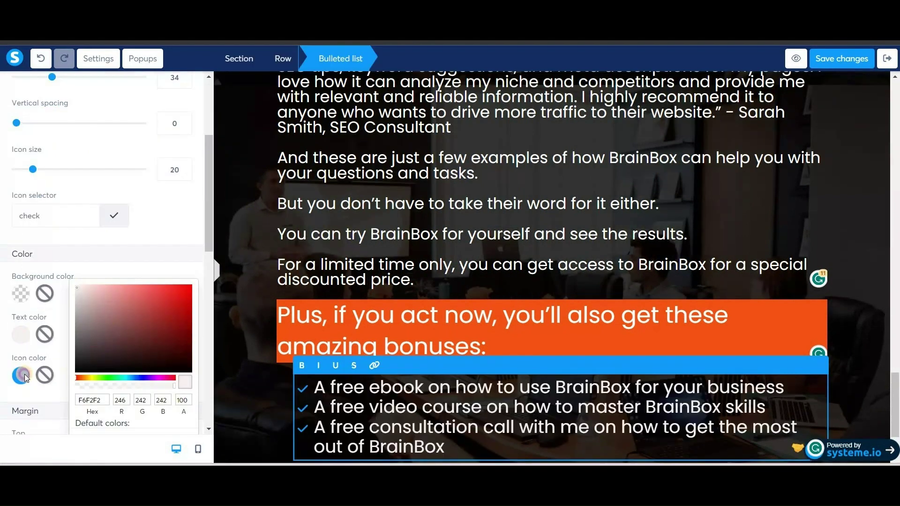
pyautogui.click(25, 374)
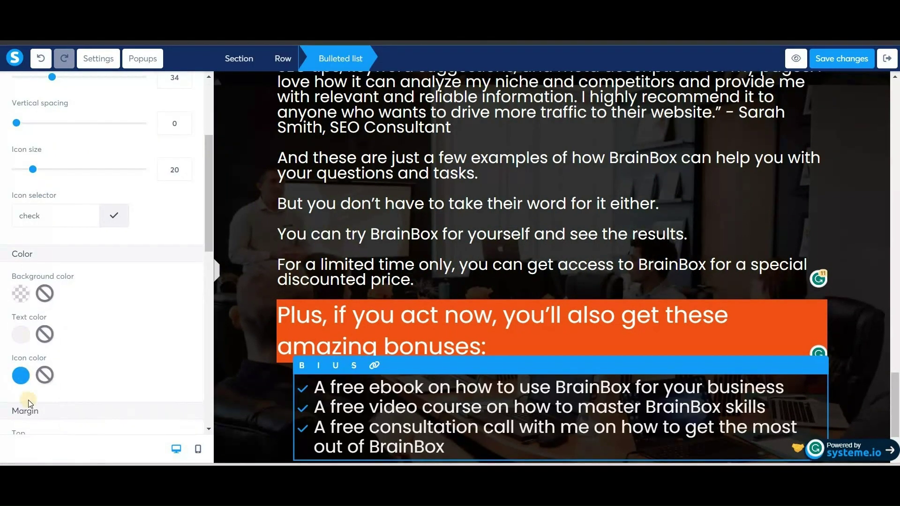
pyautogui.click(21, 376)
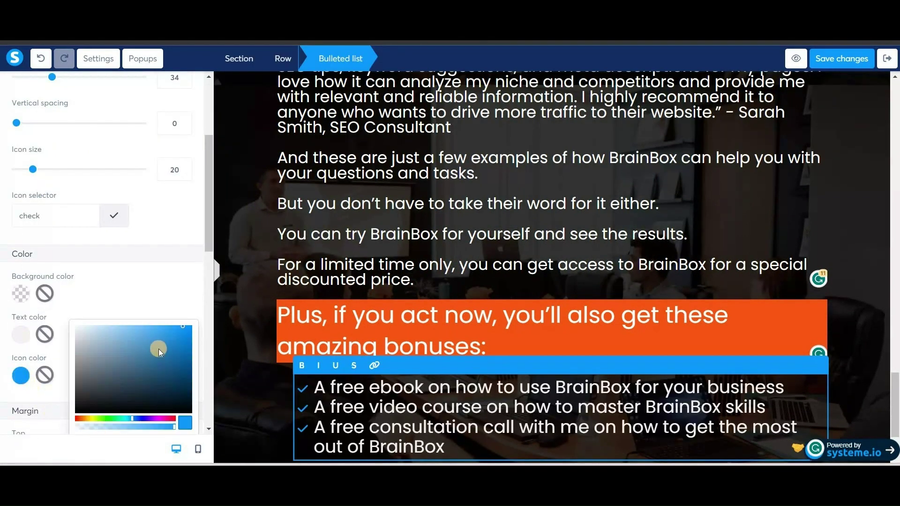
pyautogui.click(117, 419)
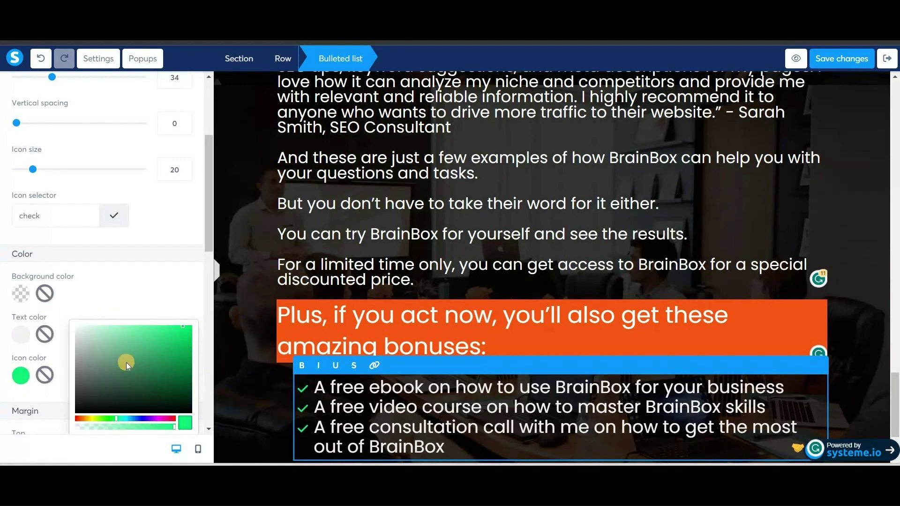
# Step: Change the list icon to check-circle, with icon size 55 and vertical spacing 15
pyautogui.click(67, 350)
pyautogui.scroll(-3, 89, 332)
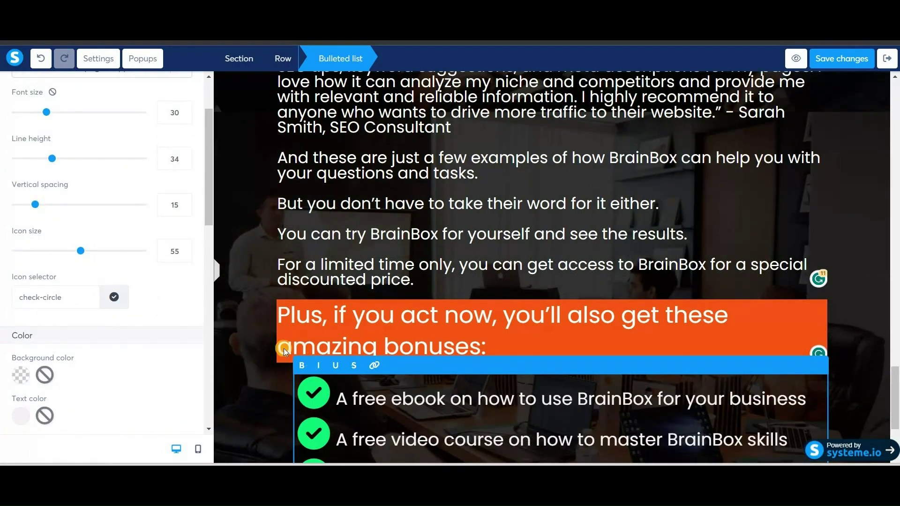
pyautogui.click(255, 357)
pyautogui.scroll(-3, 414, 411)
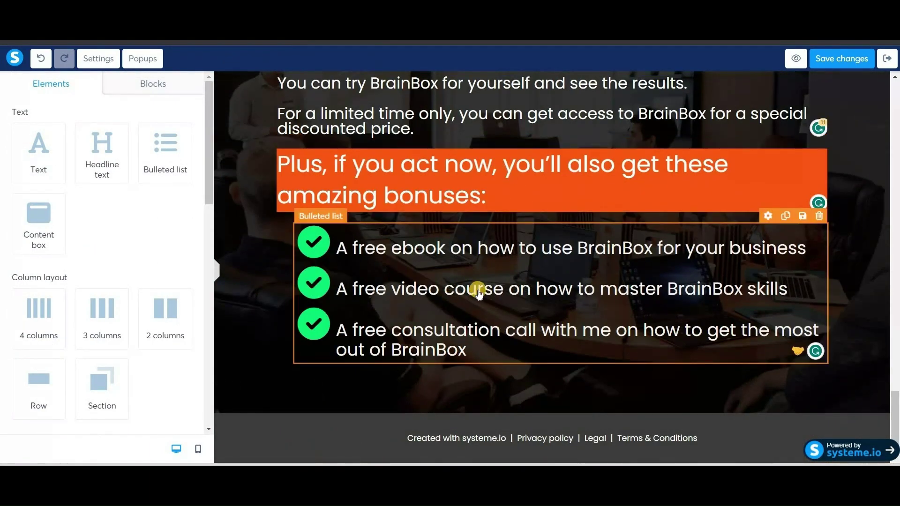
# Step: Copy the BrainBox affiliate link from Warrior+Plus and return to the systeme.io page editor
pyautogui.scroll(20, 477, 293)
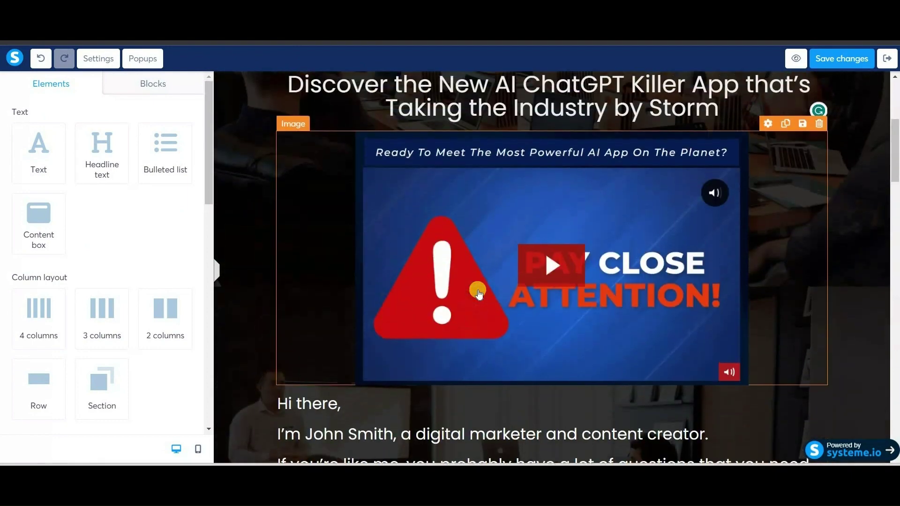
pyautogui.click(437, 439)
pyautogui.scroll(-3, 438, 444)
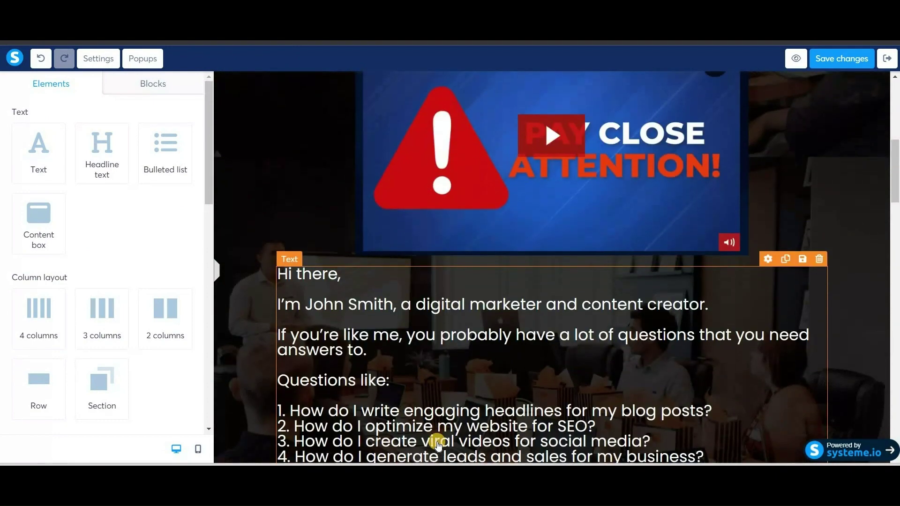
pyautogui.scroll(3, 437, 443)
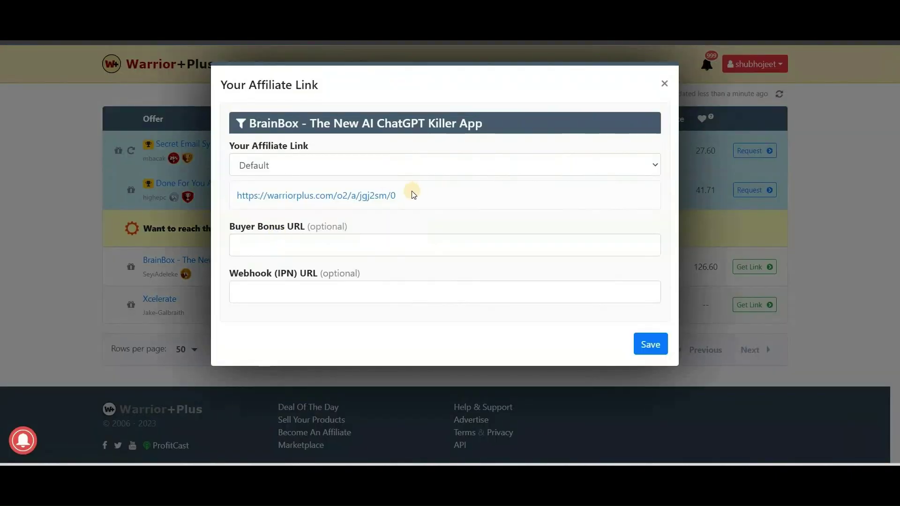
pyautogui.moveTo(404, 195); pyautogui.dragTo(216, 192)
pyautogui.hotkey('ctrl', 'c')
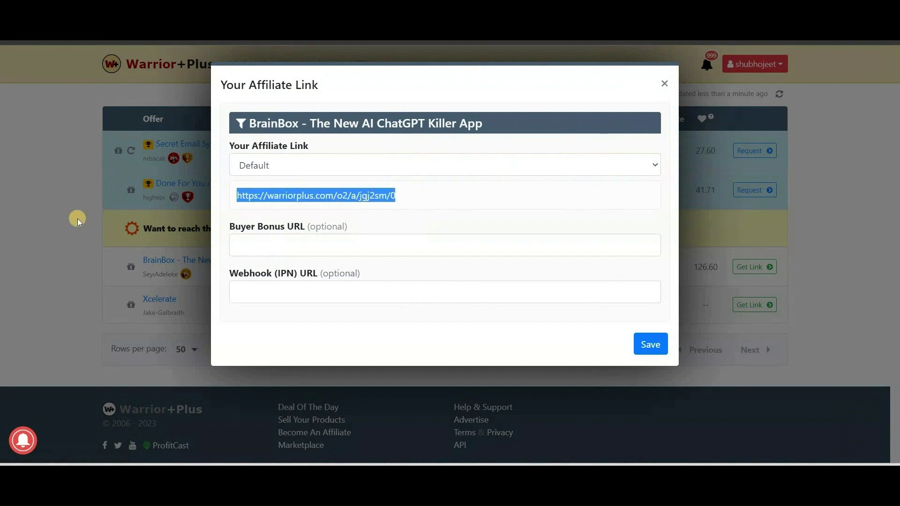
pyautogui.click(45, 217)
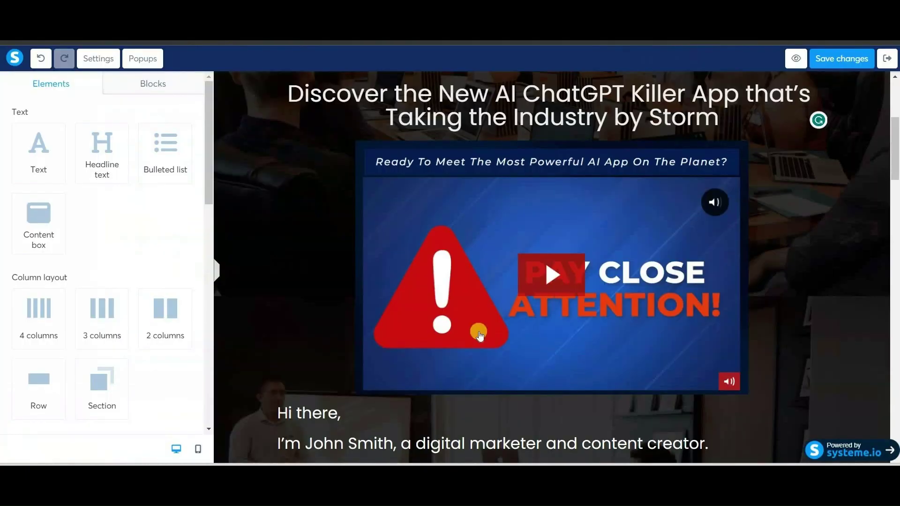
# Step: Set the video screenshot's click action to Open URL with the copied affiliate link and save the page
pyautogui.click(524, 307)
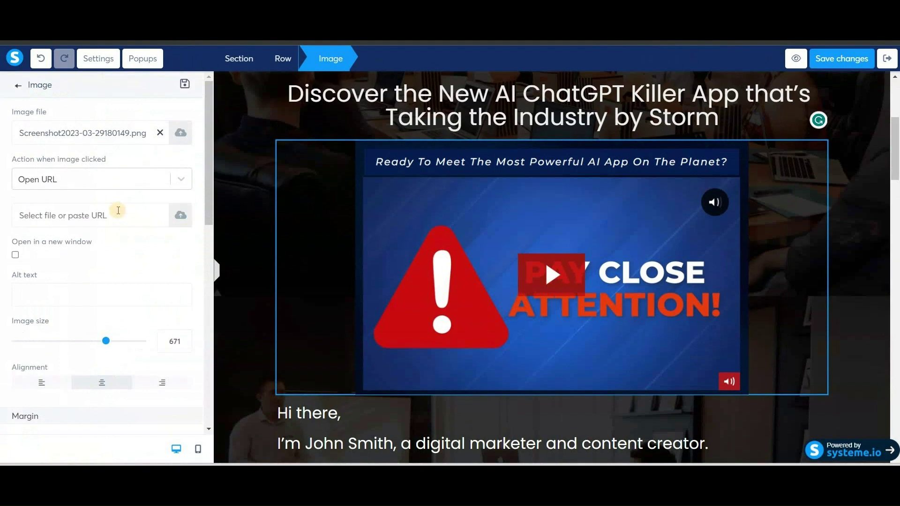
pyautogui.click(96, 181)
pyautogui.click(37, 207)
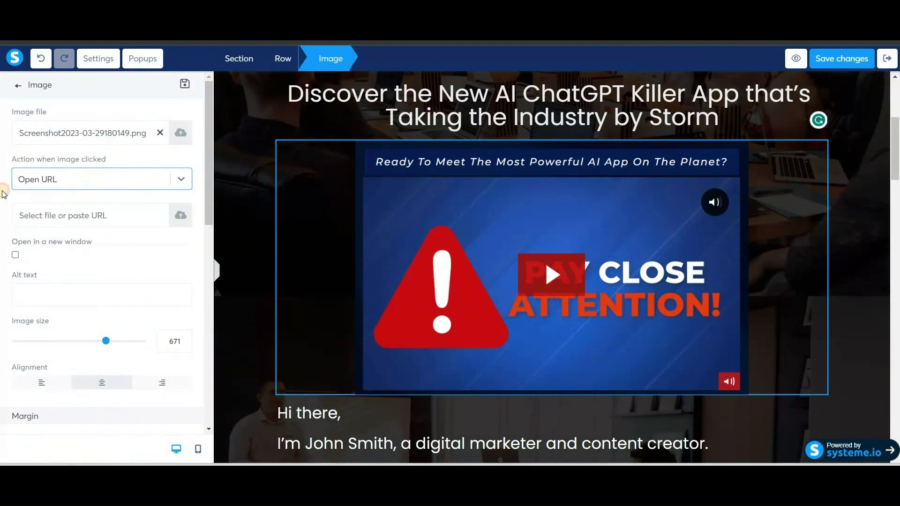
pyautogui.click(108, 214)
pyautogui.hotkey('ctrl', 'v')
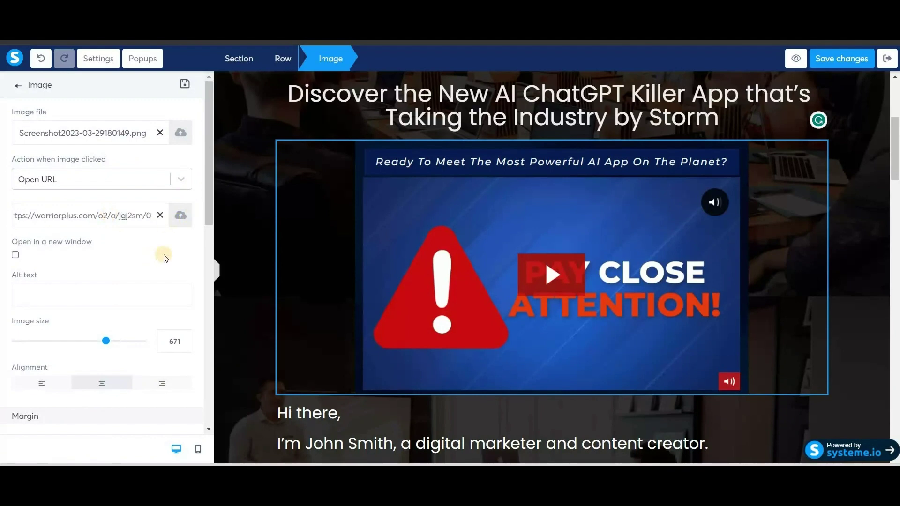
pyautogui.click(819, 60)
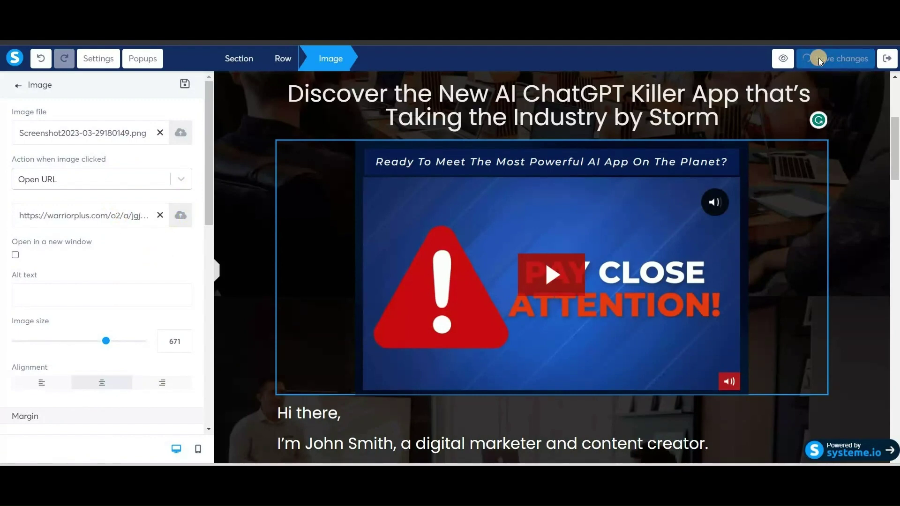
# Step: Add a button below the closing text, set its click action to Open URL and try to paste the affiliate link
pyautogui.scroll(-20, 328, 245)
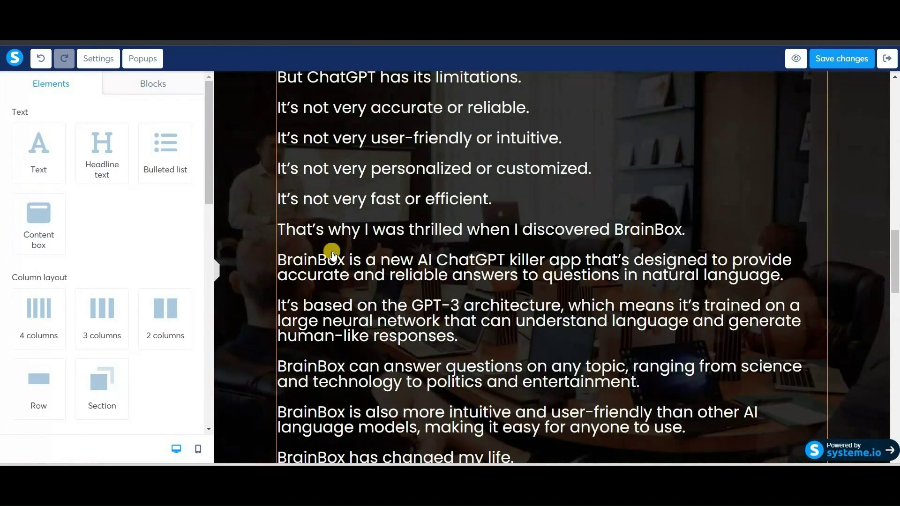
pyautogui.scroll(-5, 101, 305)
pyautogui.moveTo(101, 305); pyautogui.dragTo(506, 375)
pyautogui.click(560, 337)
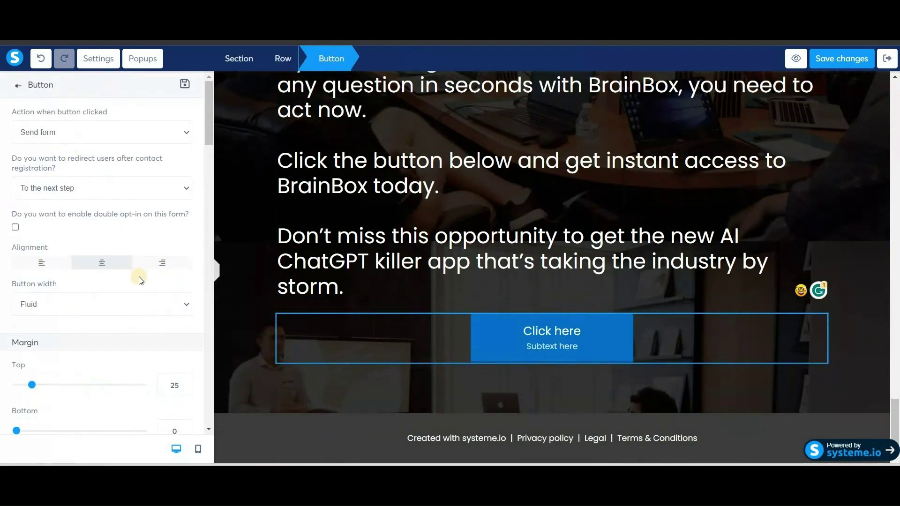
pyautogui.click(178, 134)
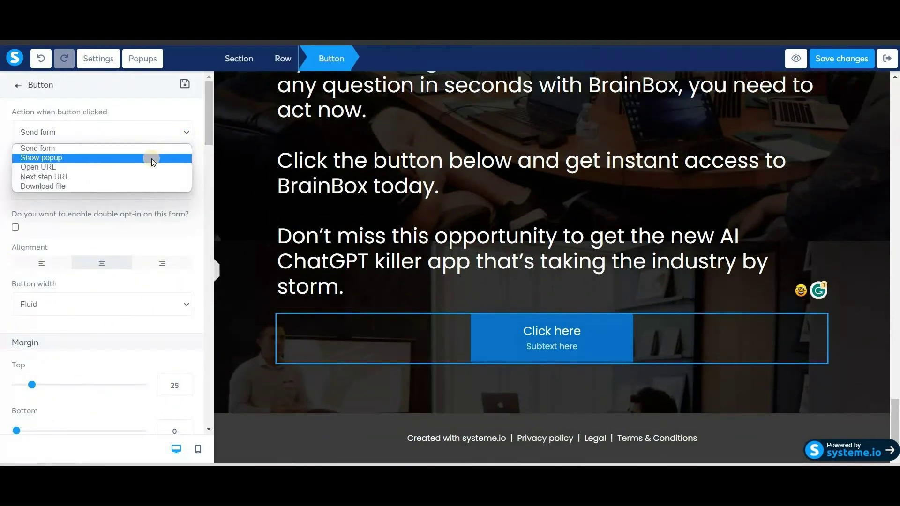
pyautogui.click(109, 171)
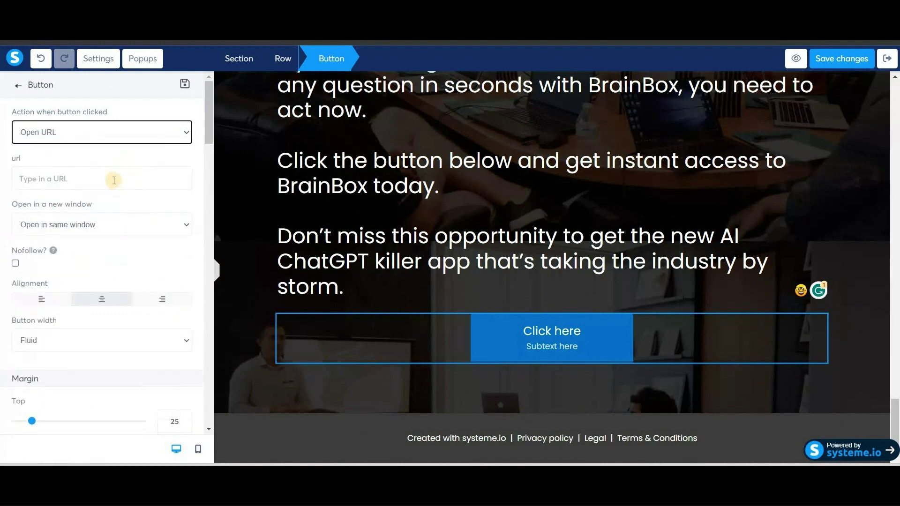
pyautogui.click(114, 180)
pyautogui.hotkey('ctrl', 'v')
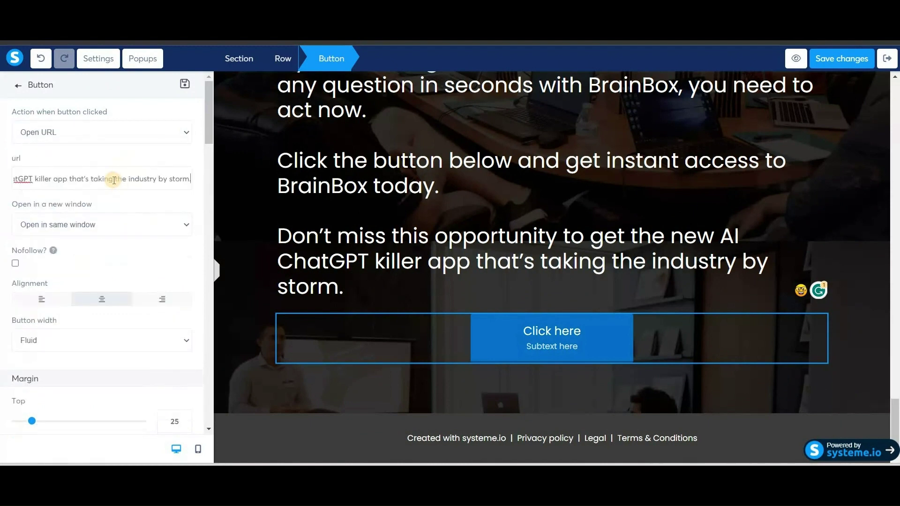
# Step: Remove the button's subtext and restyle the button in orange with the text "Get Brainbox Now"
pyautogui.scroll(-10, 90, 362)
pyautogui.scroll(-2, 90, 362)
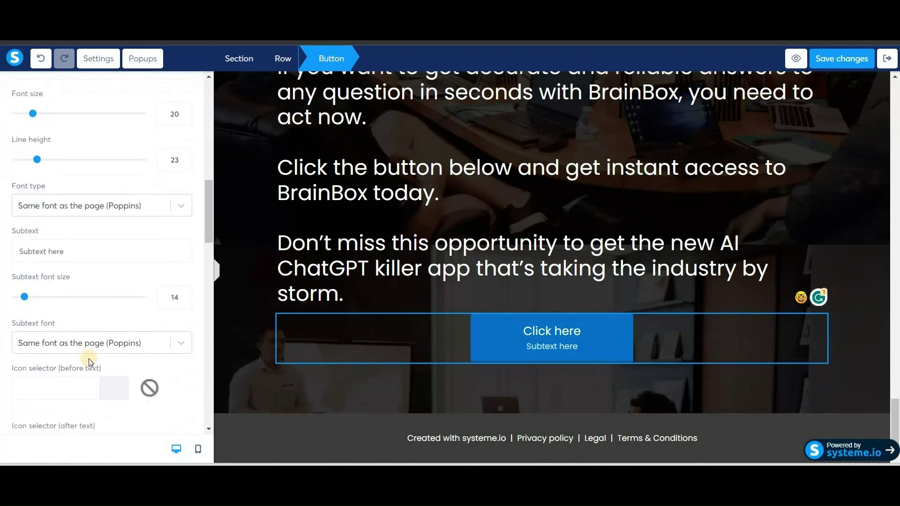
pyautogui.scroll(-3, 89, 360)
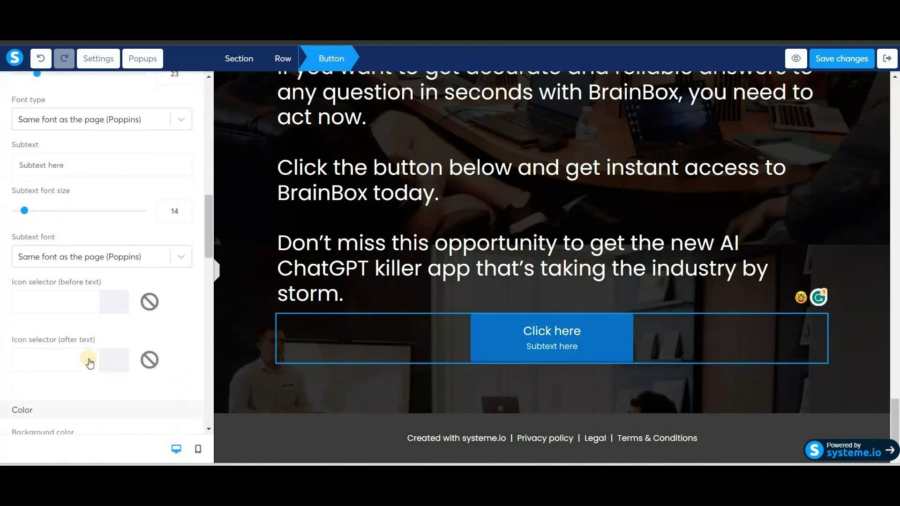
pyautogui.moveTo(75, 160); pyautogui.dragTo(3, 162)
pyautogui.press('BackSpace')
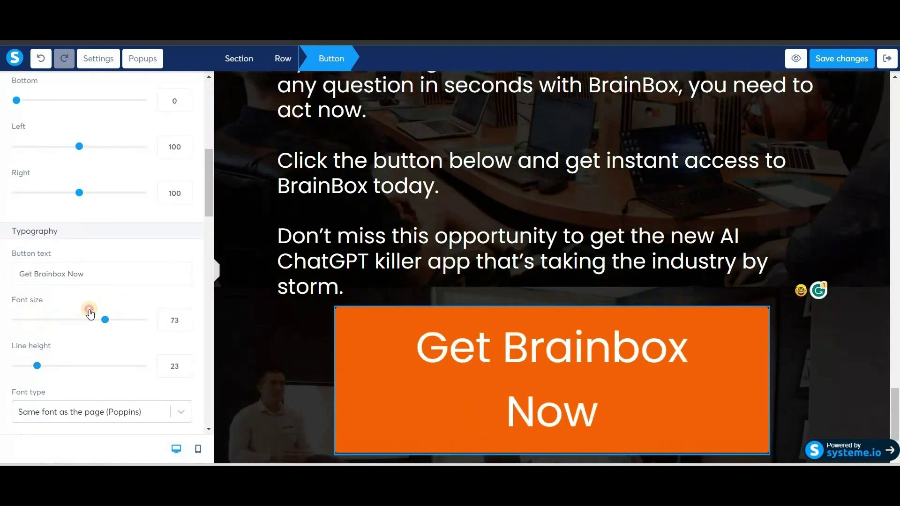
# Step: Set the "Get Brainbox Now" button's font size to 62 and place a duplicate of the button directly below the video image
pyautogui.moveTo(89, 312); pyautogui.dragTo(90, 311)
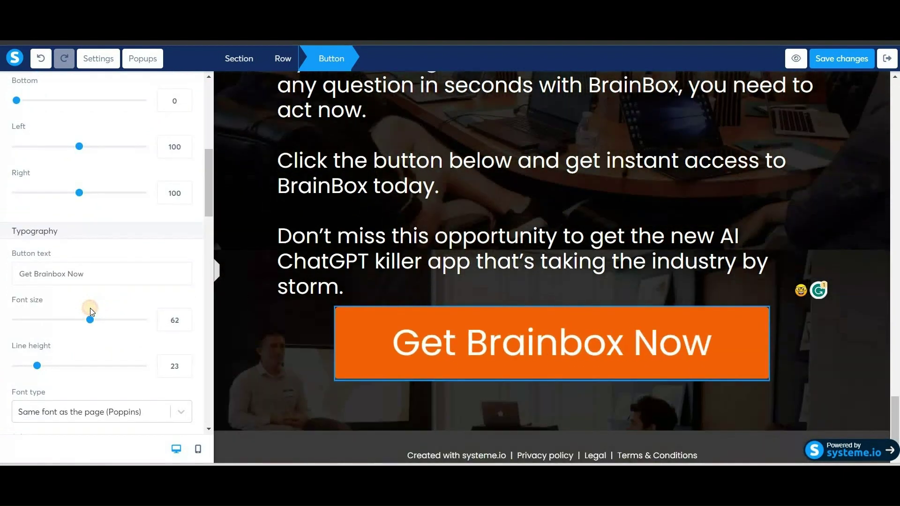
pyautogui.scroll(-2, 57, 357)
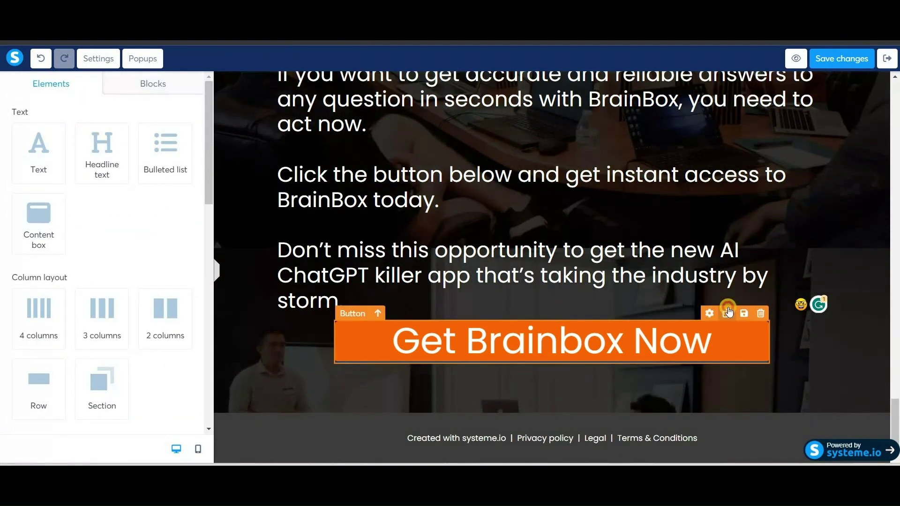
pyautogui.click(727, 299)
pyautogui.click(393, 299)
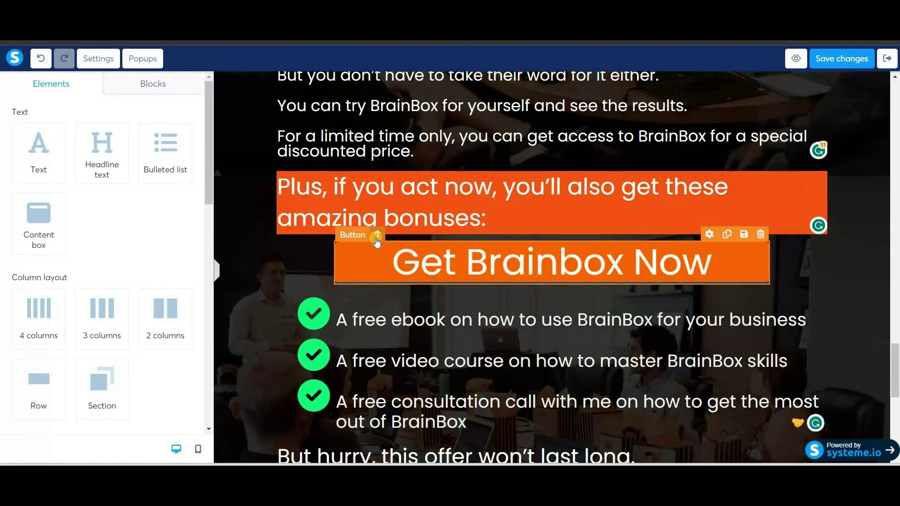
pyautogui.click(393, 235)
pyautogui.click(393, 173)
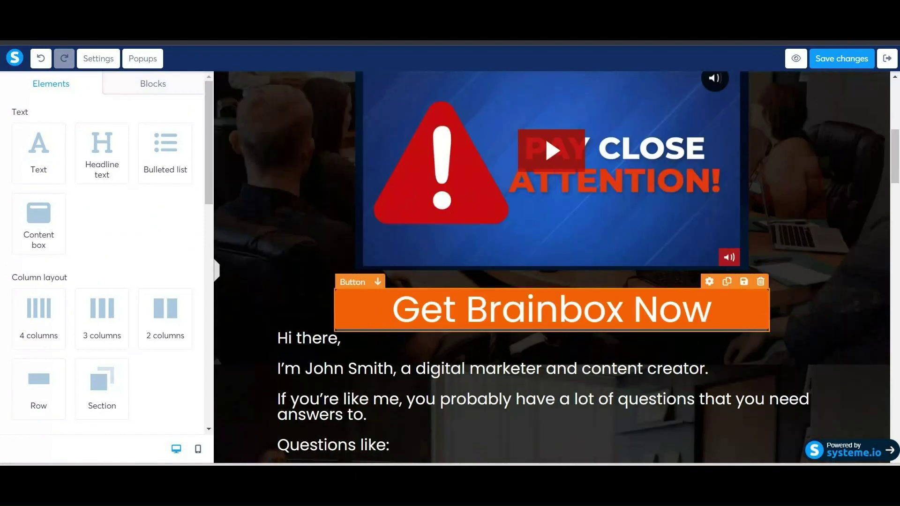
pyautogui.click(288, 395)
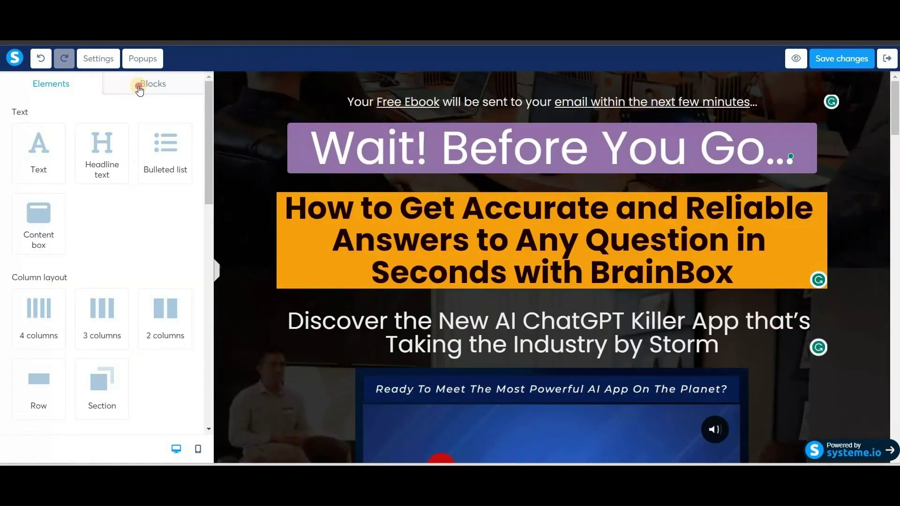
pyautogui.click(139, 87)
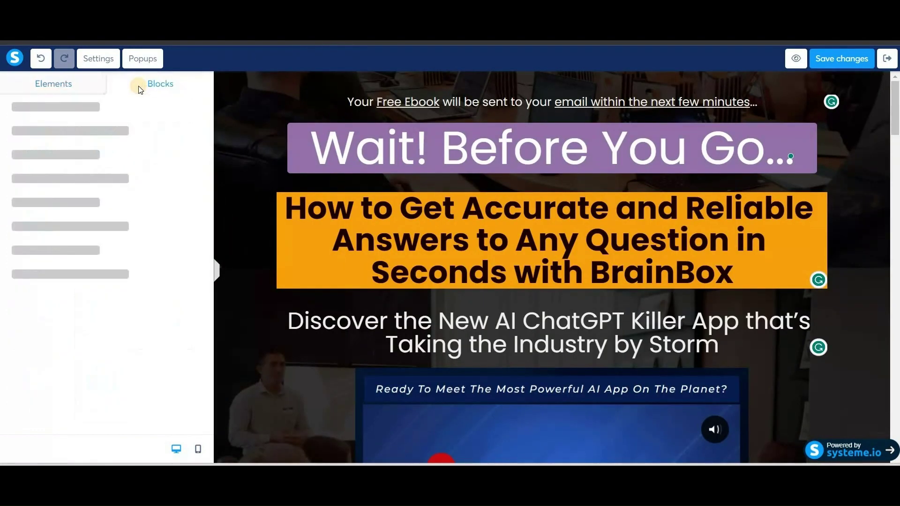
pyautogui.click(147, 59)
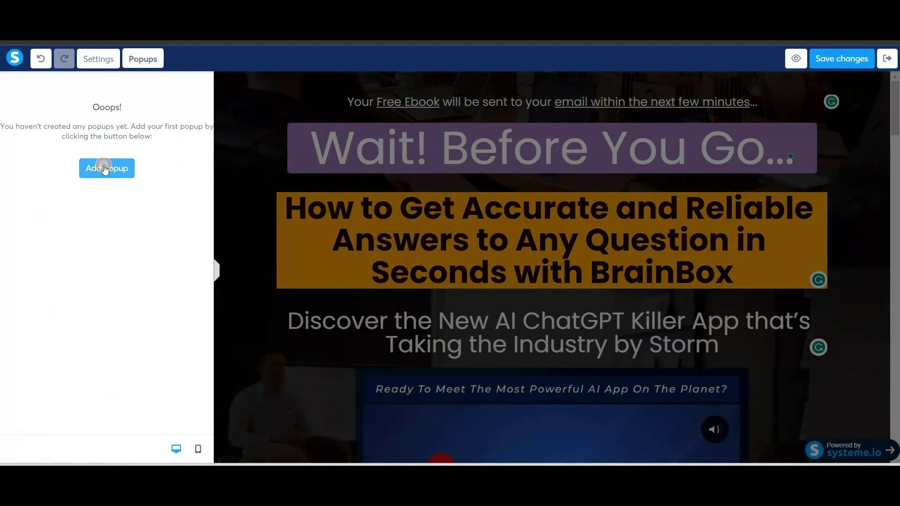
pyautogui.click(104, 167)
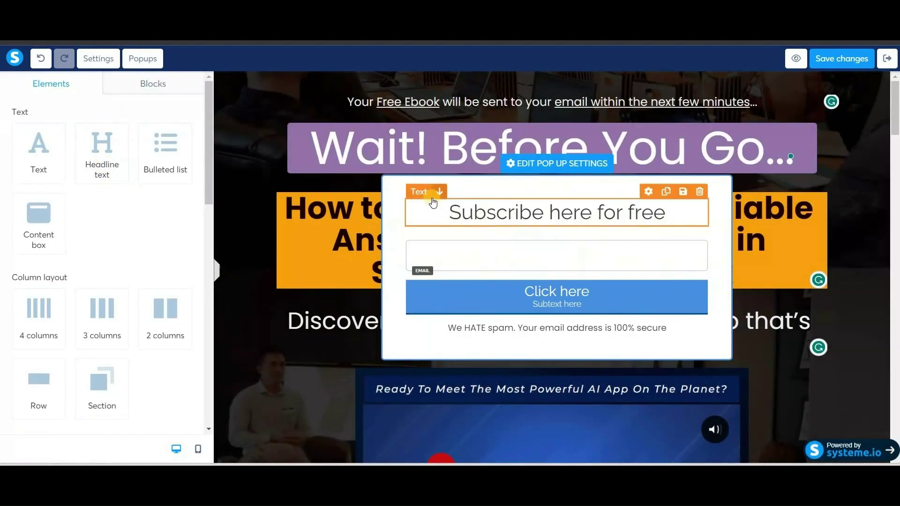
pyautogui.click(551, 211)
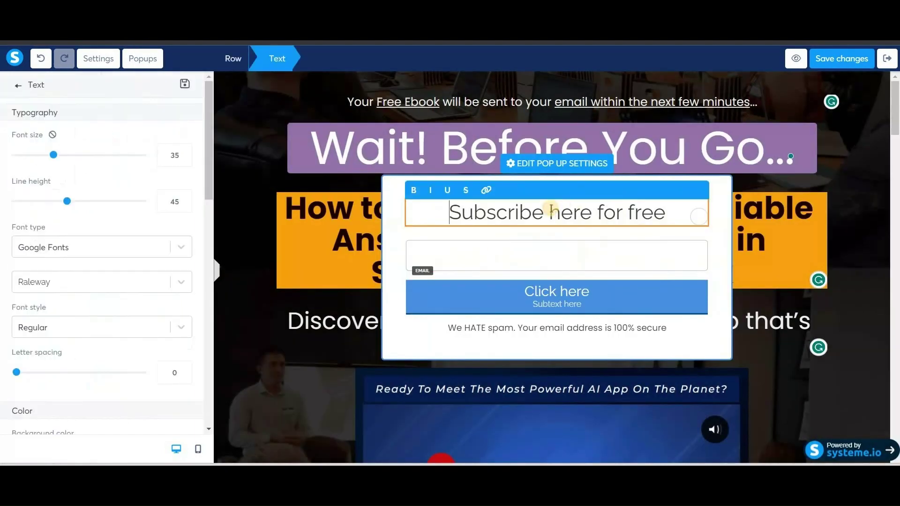
pyautogui.hotkey('ctrl', 'a')
pyautogui.write('HOLD ON!')
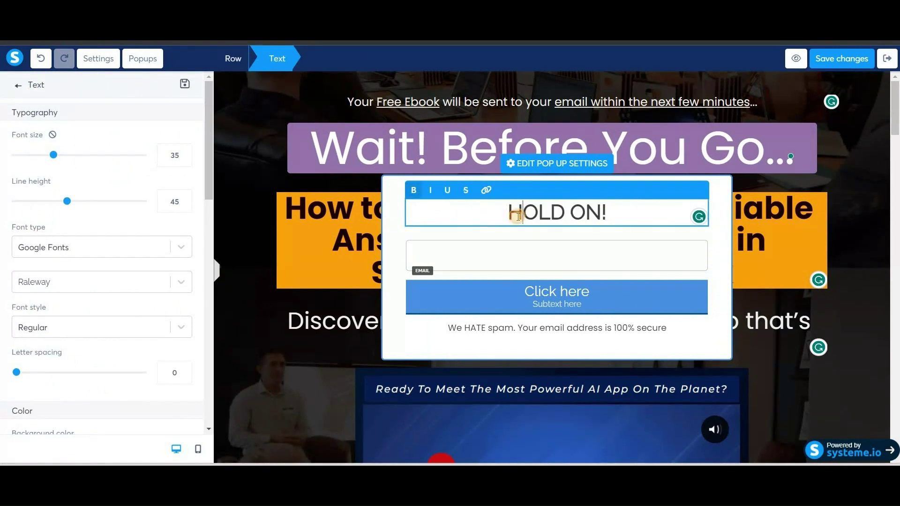
pyautogui.hotkey('ctrl', 'a')
pyautogui.hotkey('ctrl', 'z')
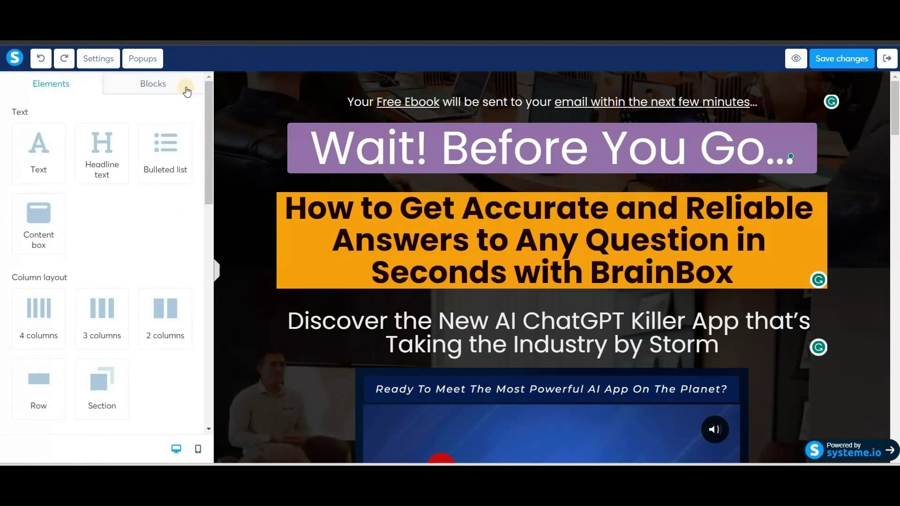
# Step: Add a popup to the page, replace its heading with "HOLD ON!" and exit the page editor
pyautogui.click(143, 60)
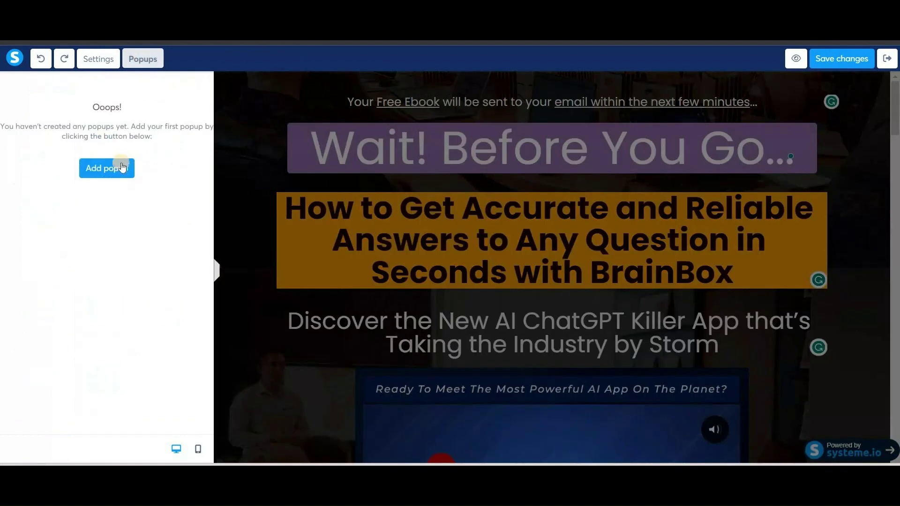
pyautogui.click(119, 164)
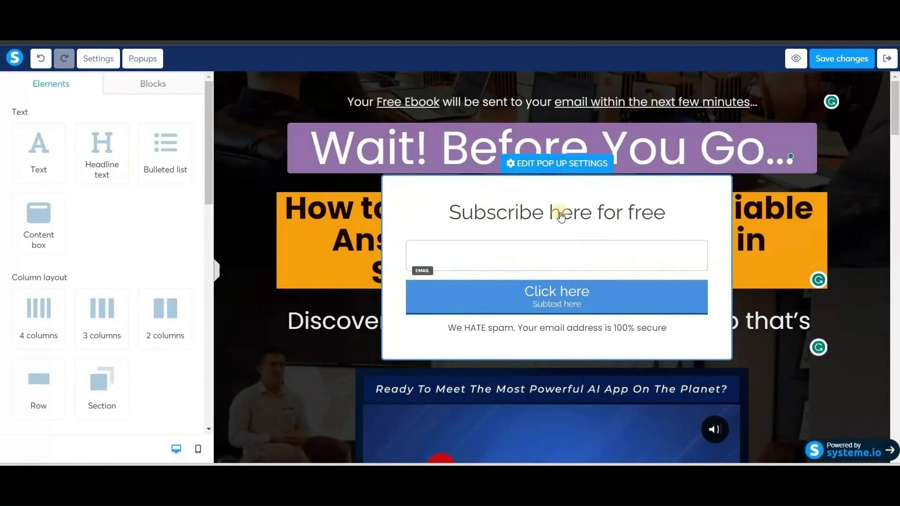
pyautogui.click(536, 205)
pyautogui.hotkey('ctrl', 'a')
pyautogui.write('HOLD ON!')
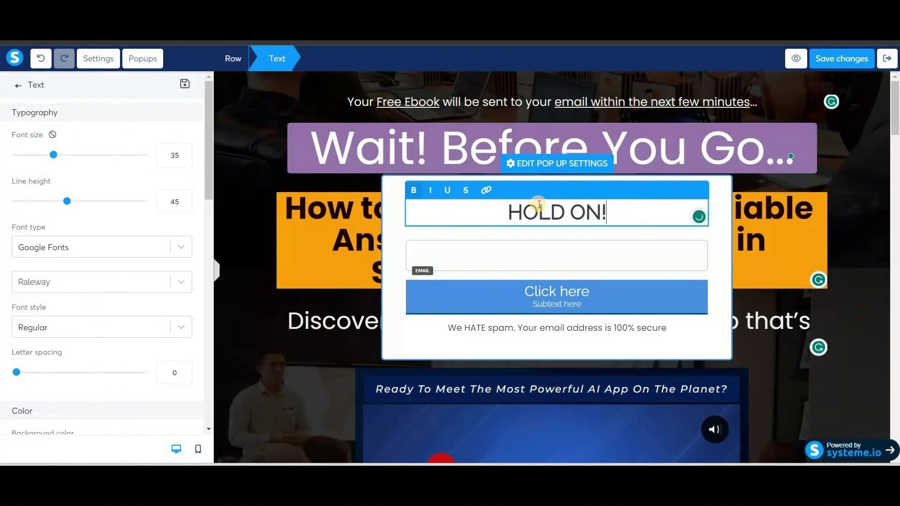
pyautogui.click(142, 58)
pyautogui.click(143, 59)
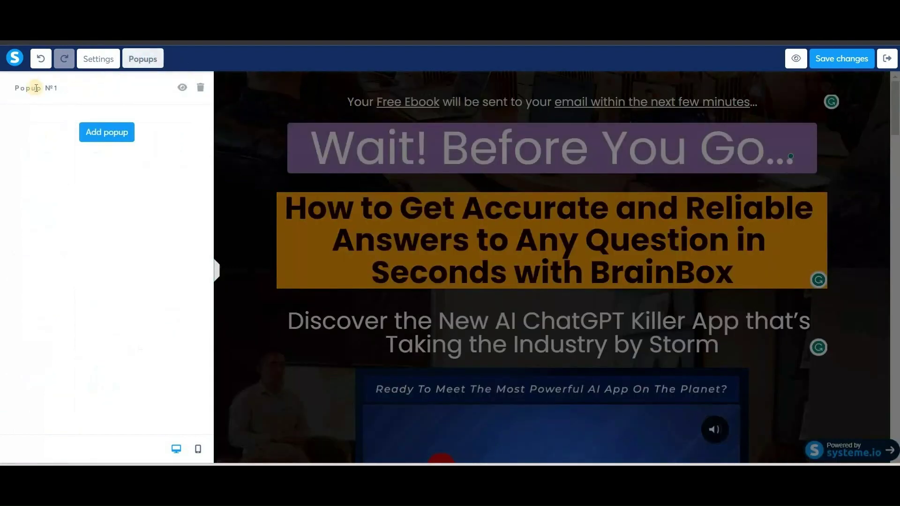
pyautogui.click(239, 160)
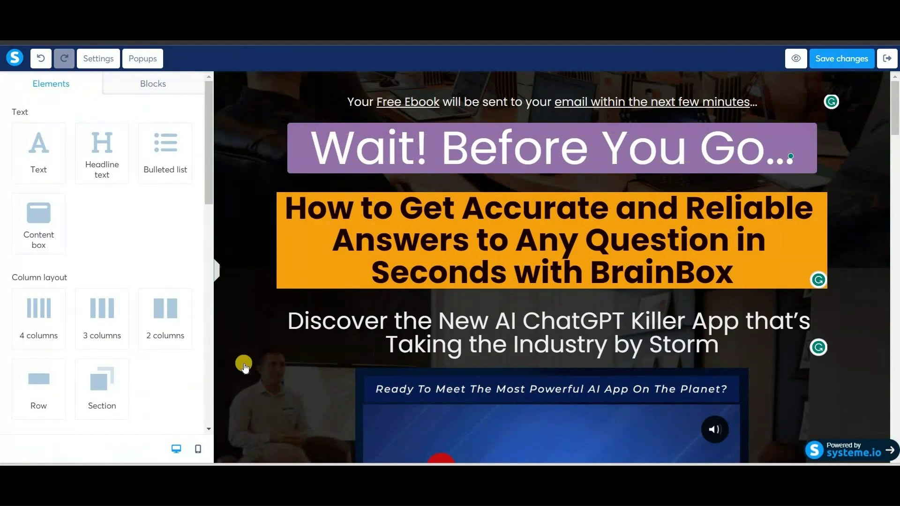
pyautogui.scroll(-10, 375, 335)
pyautogui.scroll(10, 375, 335)
pyautogui.click(887, 59)
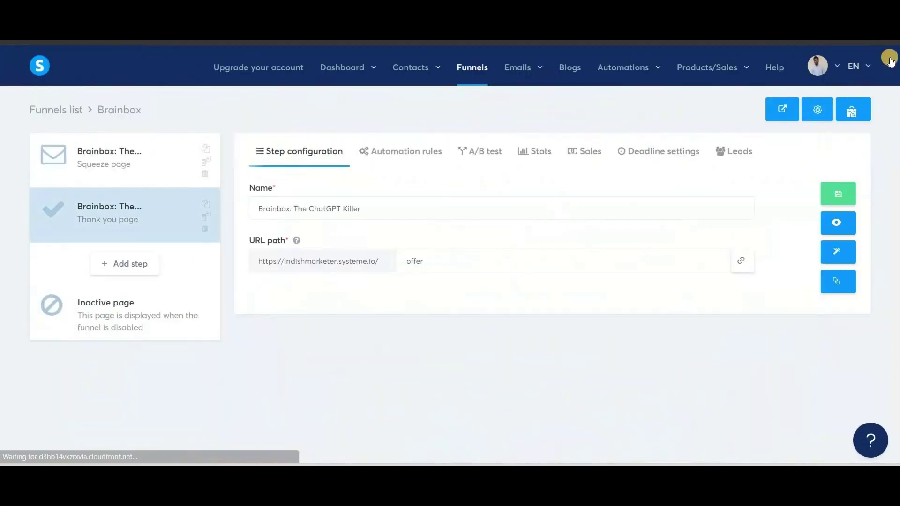
# Step: On the squeeze page, set the "Get the report" button to redirect users to the next step, save and exit
pyautogui.click(97, 166)
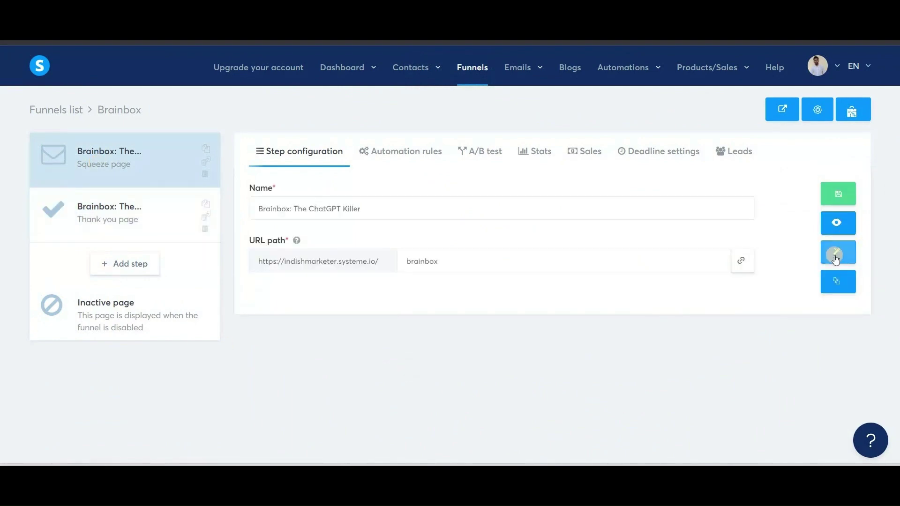
pyautogui.click(835, 256)
pyautogui.scroll(-5, 553, 346)
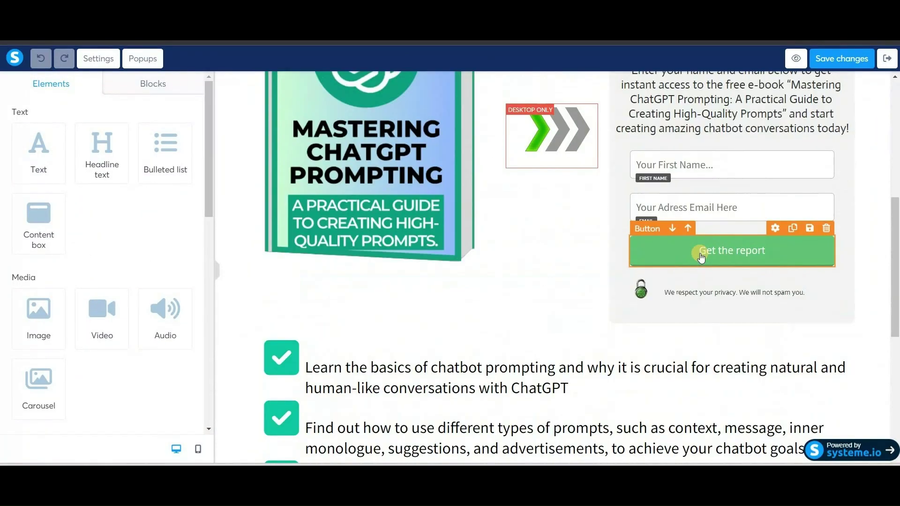
pyautogui.click(700, 253)
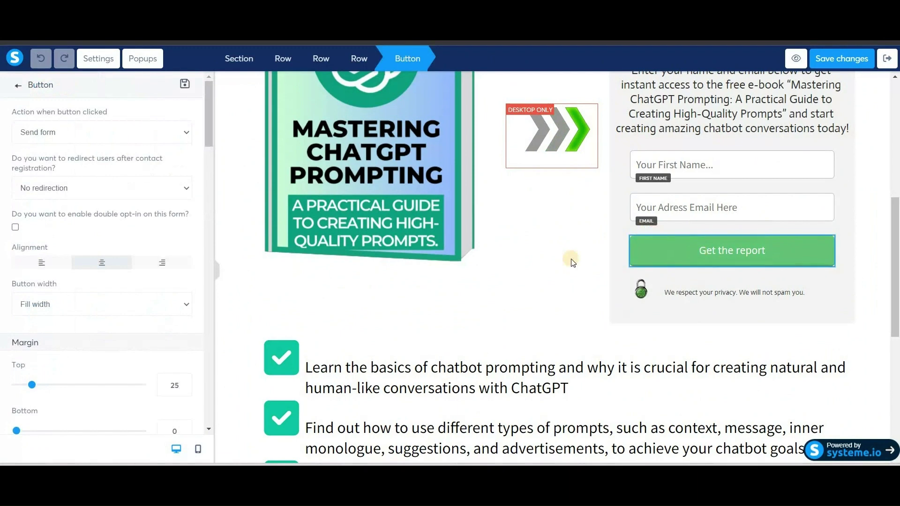
pyautogui.click(112, 193)
pyautogui.click(119, 220)
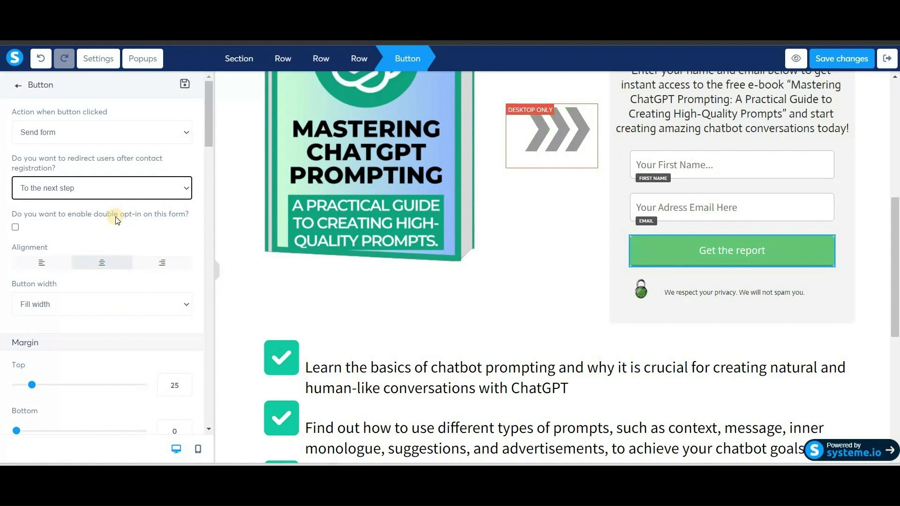
pyautogui.click(828, 63)
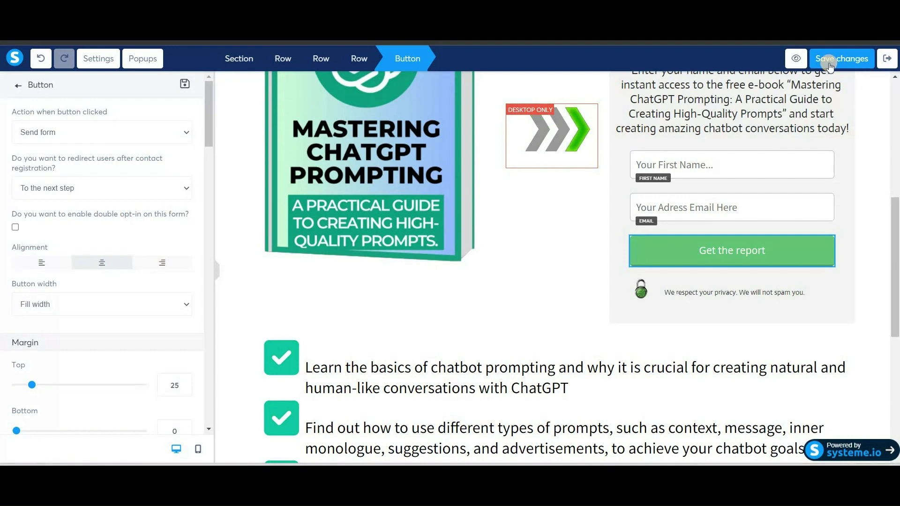
pyautogui.click(887, 60)
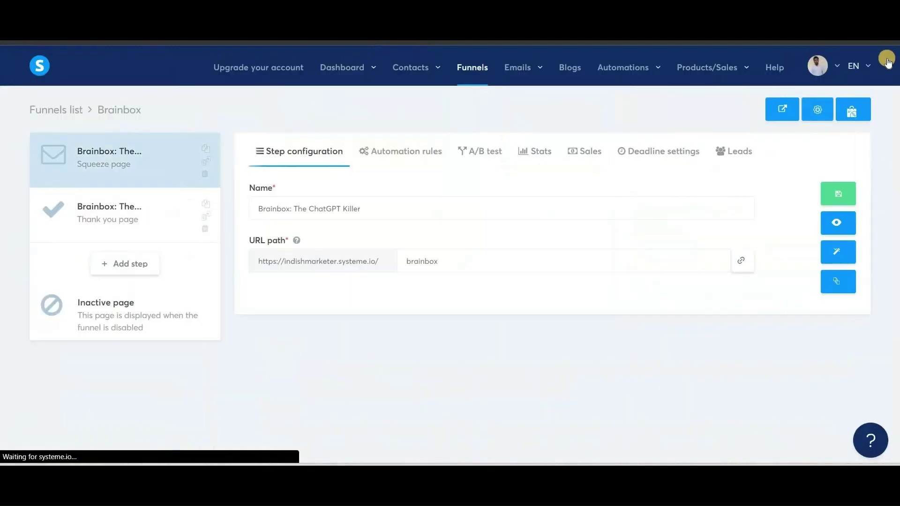
# Step: Preview the thank you page and test that the "Get Brainbox Now" button below the video opens the offer page
pyautogui.click(152, 219)
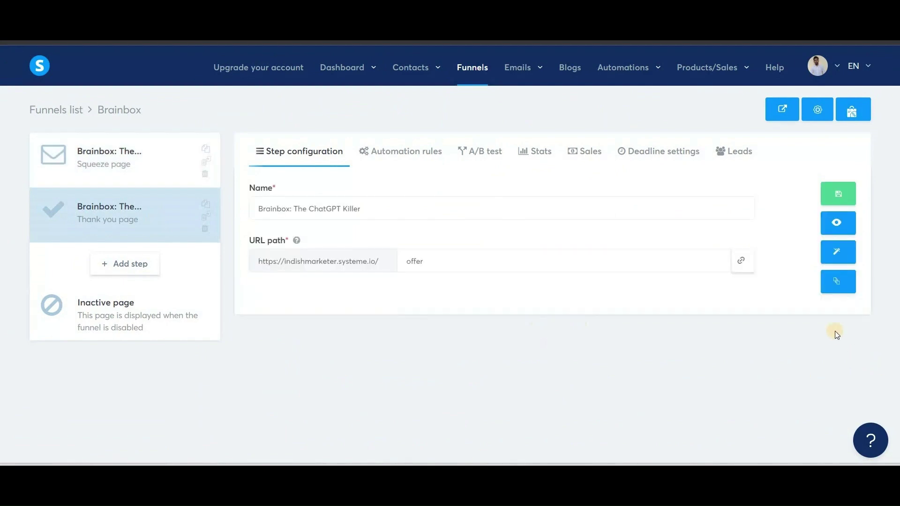
pyautogui.click(837, 222)
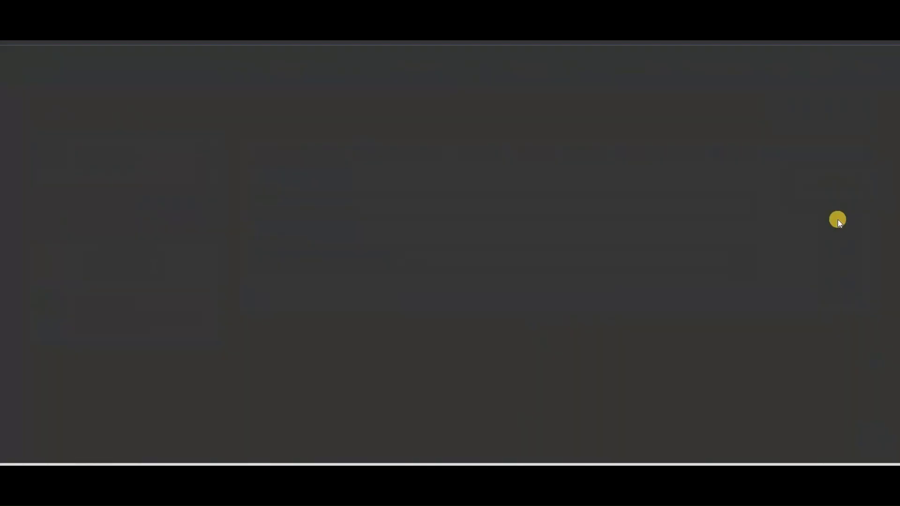
pyautogui.scroll(-3, 399, 173)
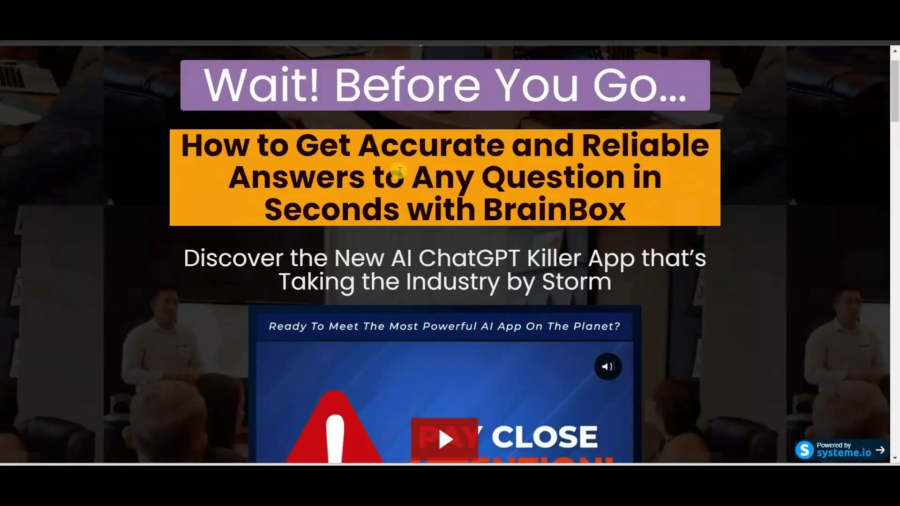
pyautogui.scroll(-20, 399, 172)
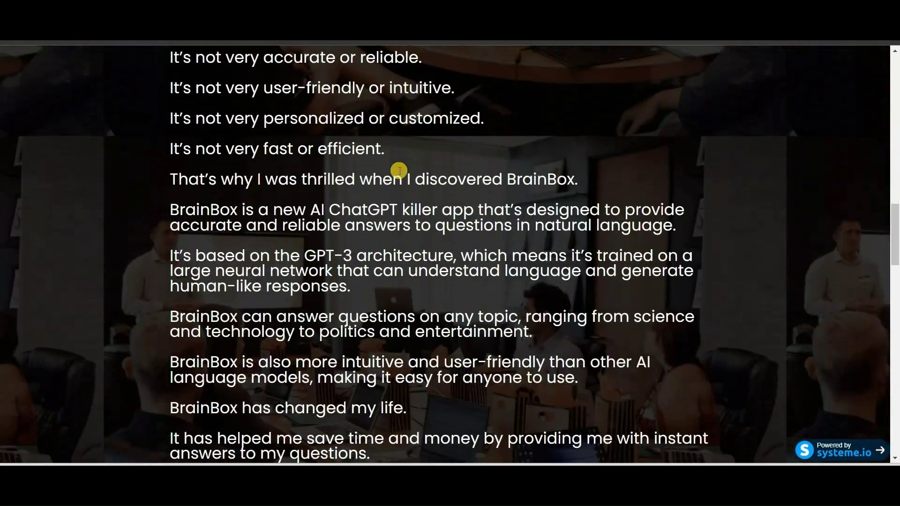
pyautogui.scroll(-10, 398, 171)
pyautogui.scroll(20, 394, 169)
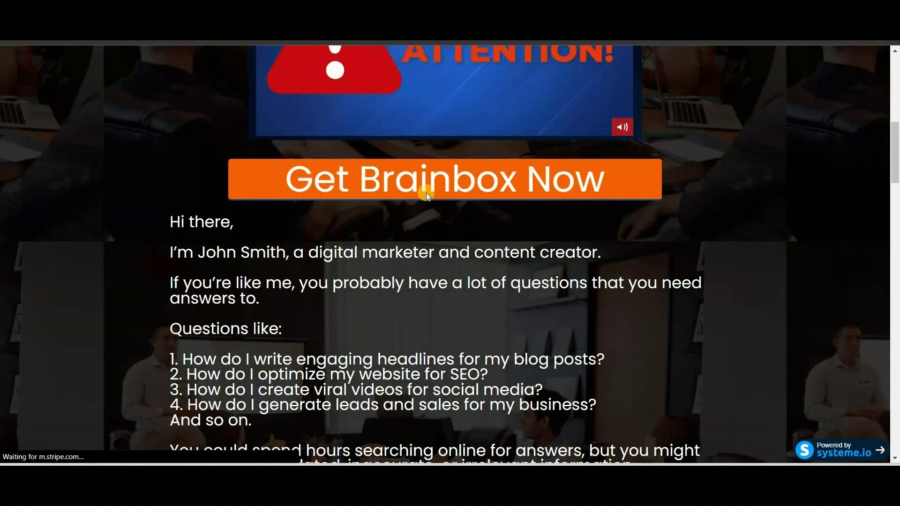
pyautogui.click(426, 192)
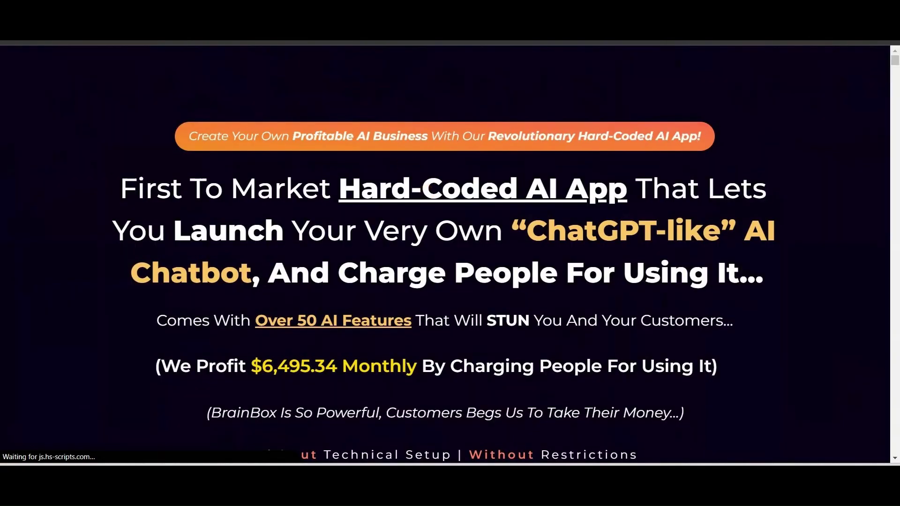
pyautogui.scroll(-10, 274, 249)
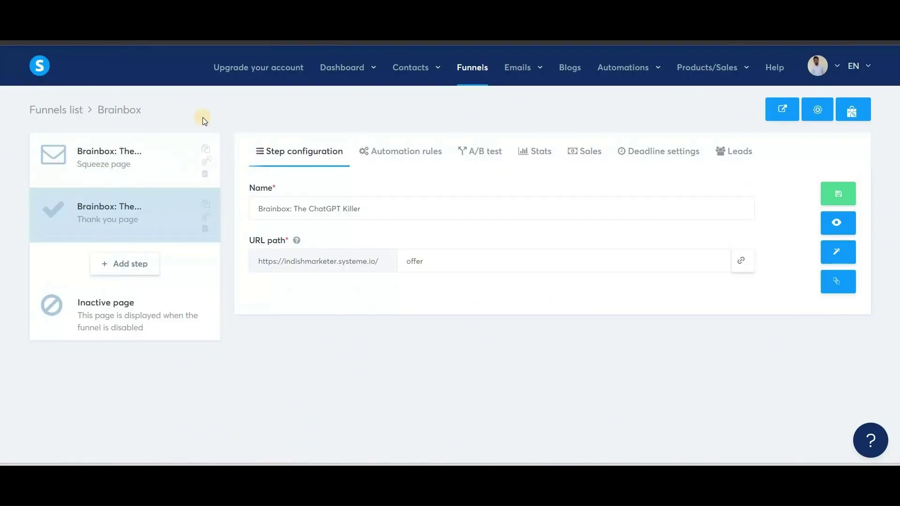
# Step: Open the automation workflows and examine the existing New Members workflow's trigger and actions
pyautogui.moveTo(624, 72)
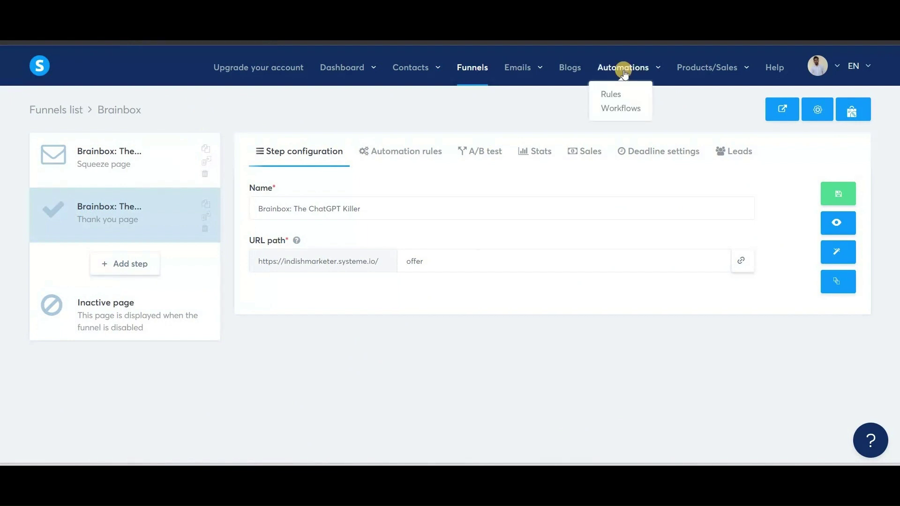
pyautogui.click(620, 110)
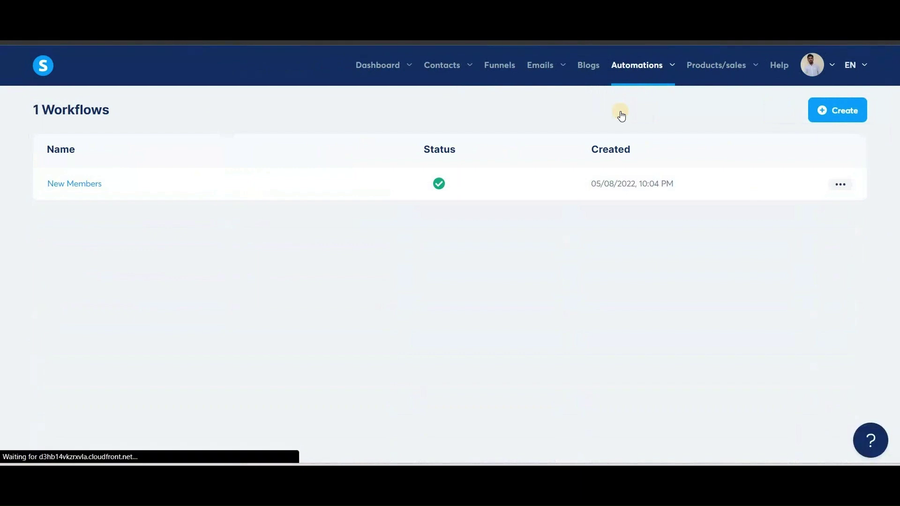
pyautogui.click(835, 112)
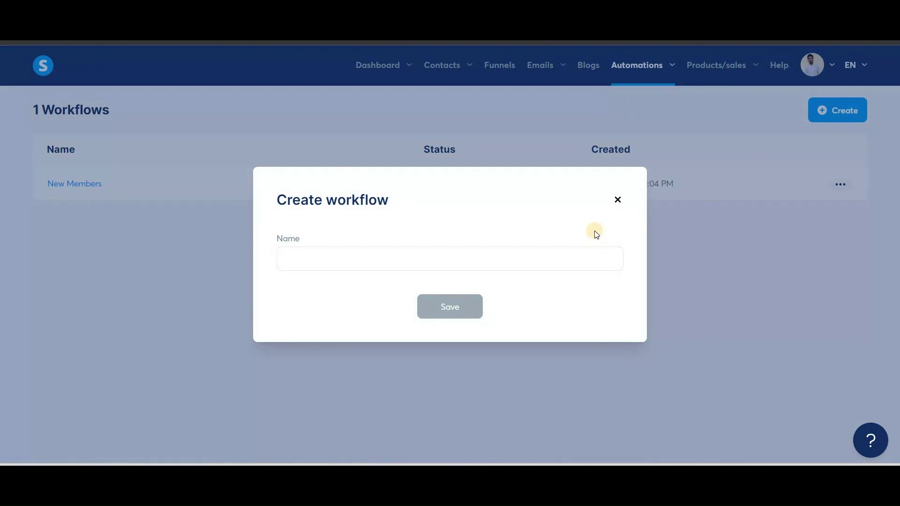
pyautogui.press('Escape')
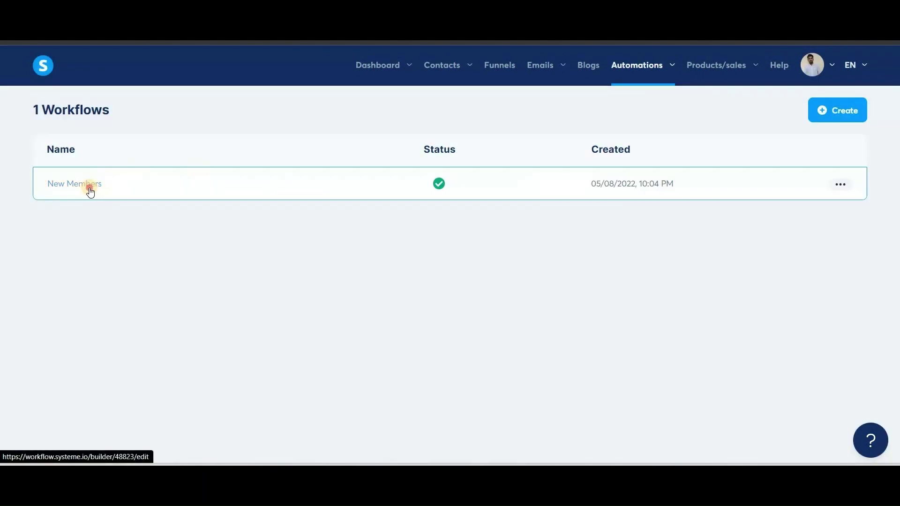
pyautogui.click(89, 191)
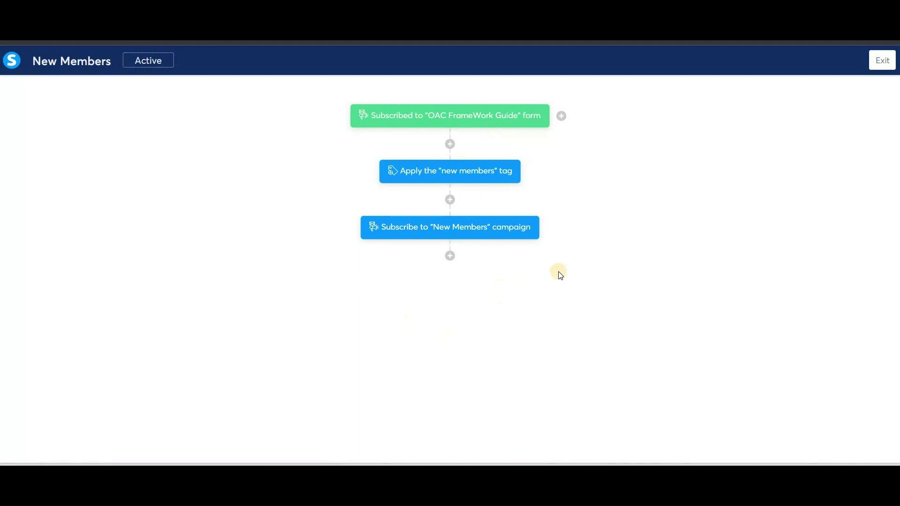
# Step: Exit the New Members workflow and open the Brainbox funnel's squeeze page from the funnel list
pyautogui.click(882, 62)
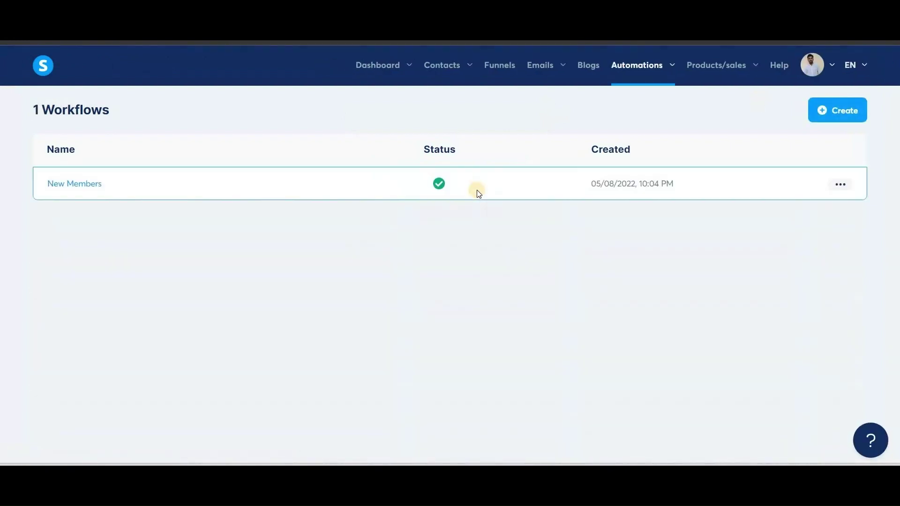
pyautogui.click(495, 68)
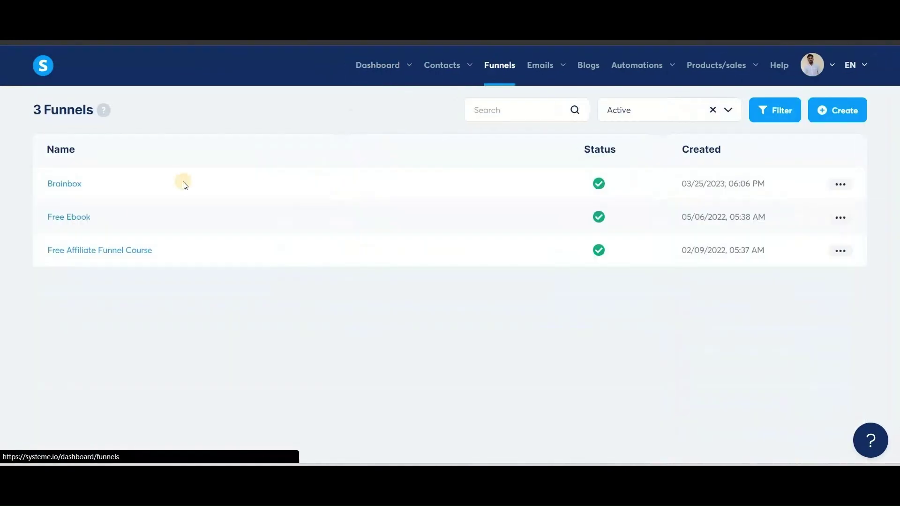
pyautogui.click(840, 184)
pyautogui.click(786, 192)
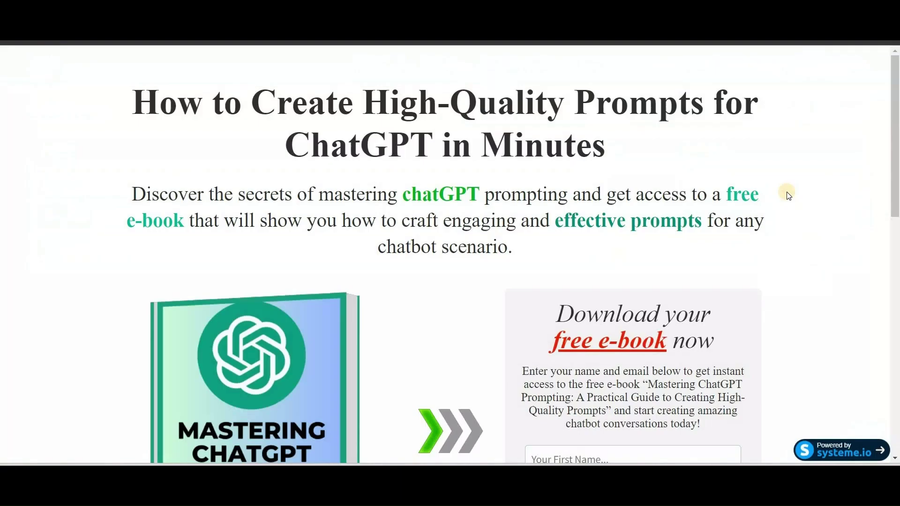
# Step: Test the squeeze page by submitting a first name and email address for the free e-book, and look through the bridge page that follows
pyautogui.scroll(-5, 600, 211)
pyautogui.click(600, 193)
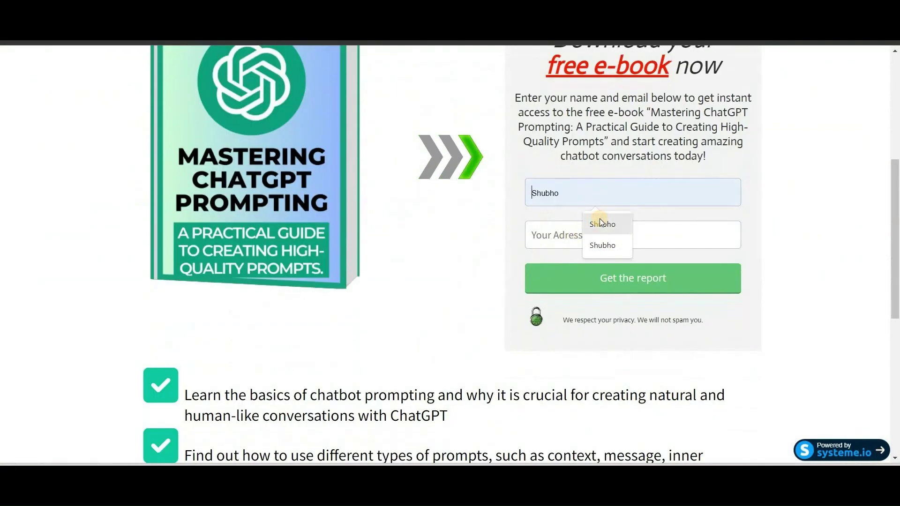
pyautogui.click(600, 223)
pyautogui.click(578, 235)
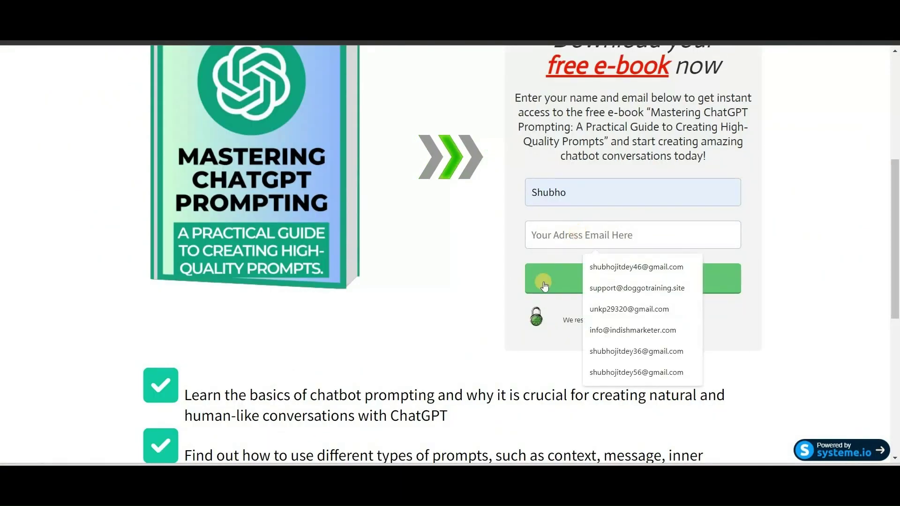
pyautogui.click(601, 311)
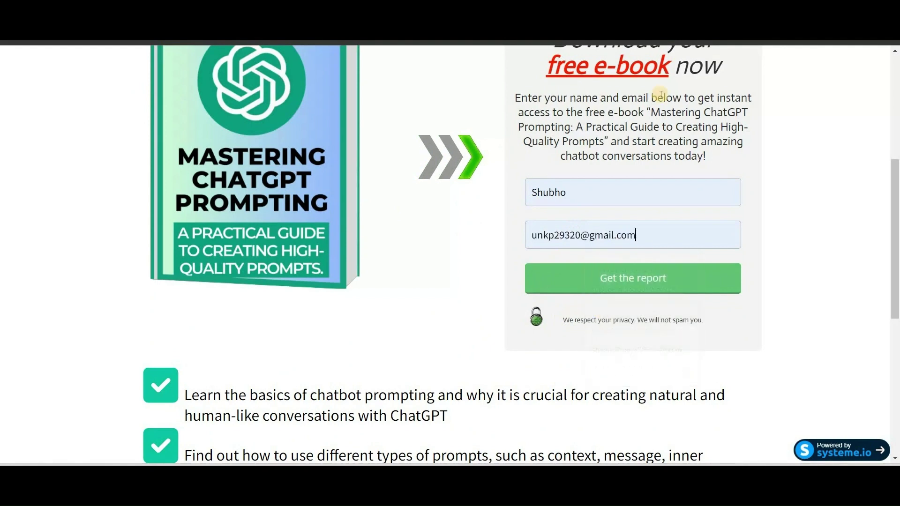
pyautogui.click(613, 277)
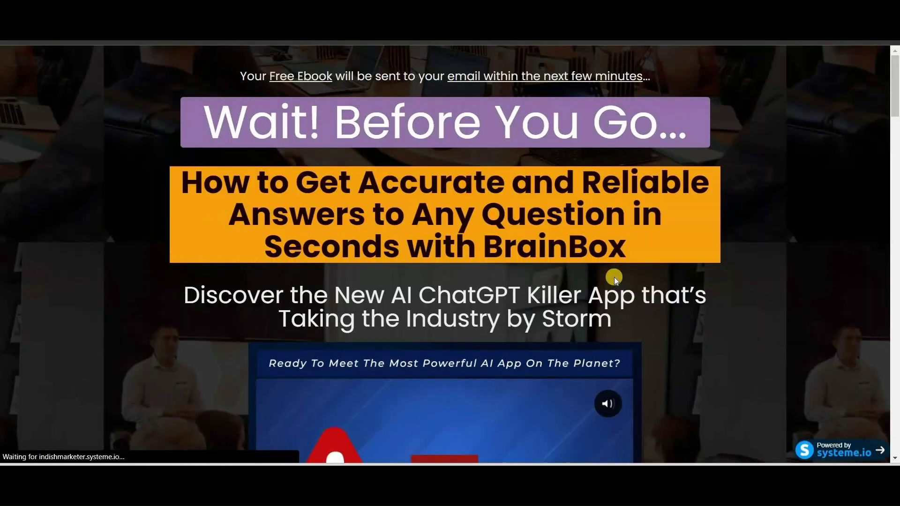
pyautogui.scroll(-10, 300, 241)
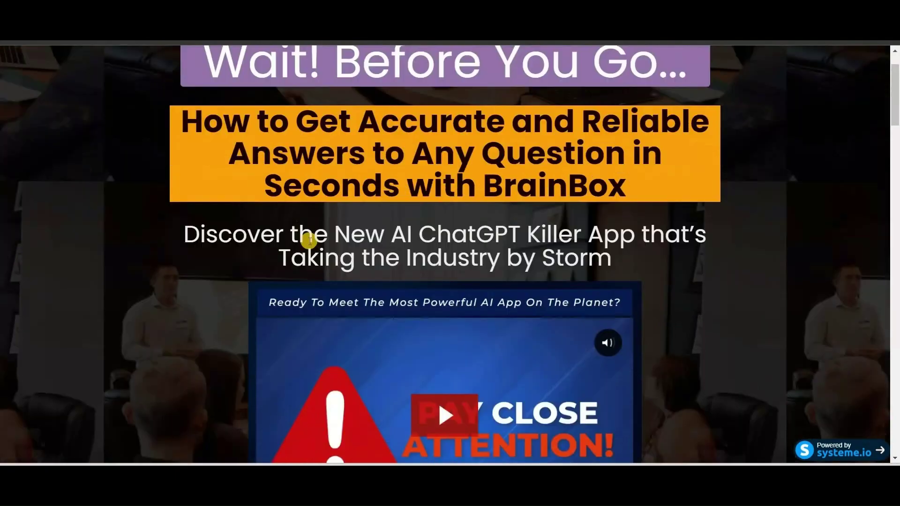
pyautogui.scroll(-15, 309, 241)
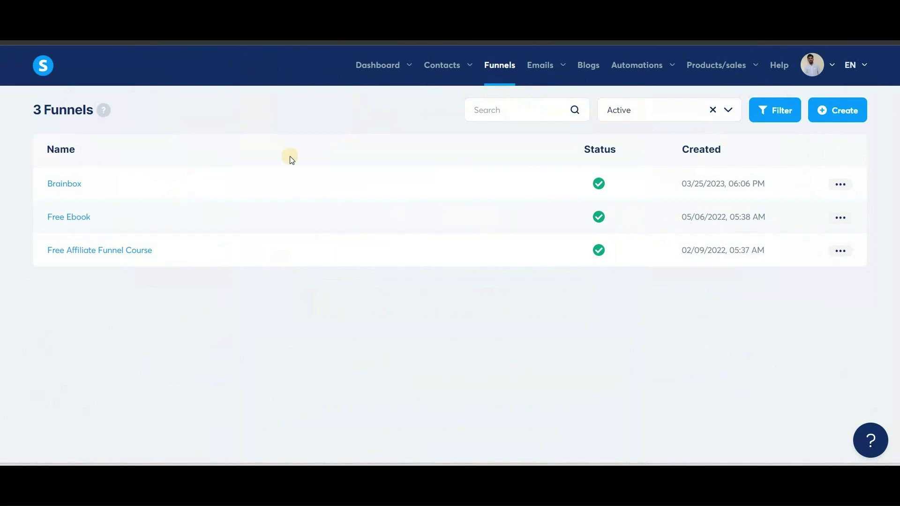
# Step: Check the contacts list and the dashboard's live updates for the test subscriber
pyautogui.moveTo(446, 67)
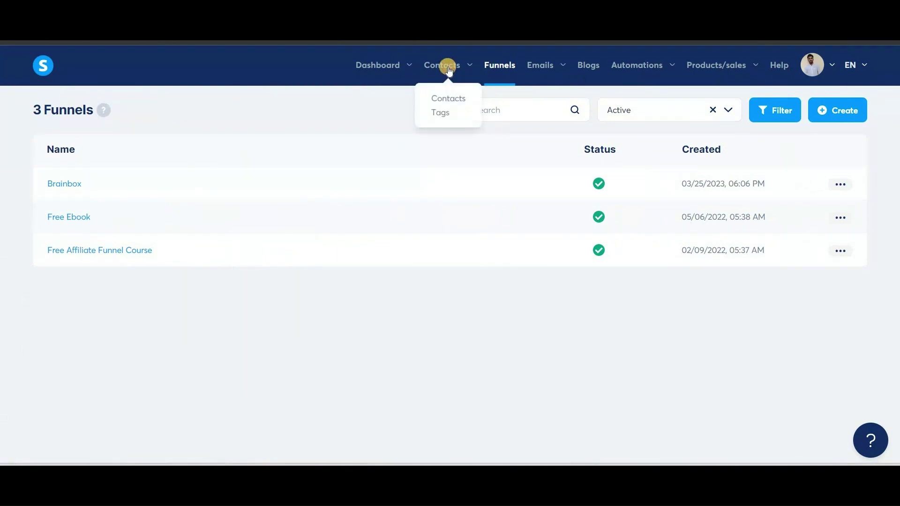
pyautogui.click(448, 98)
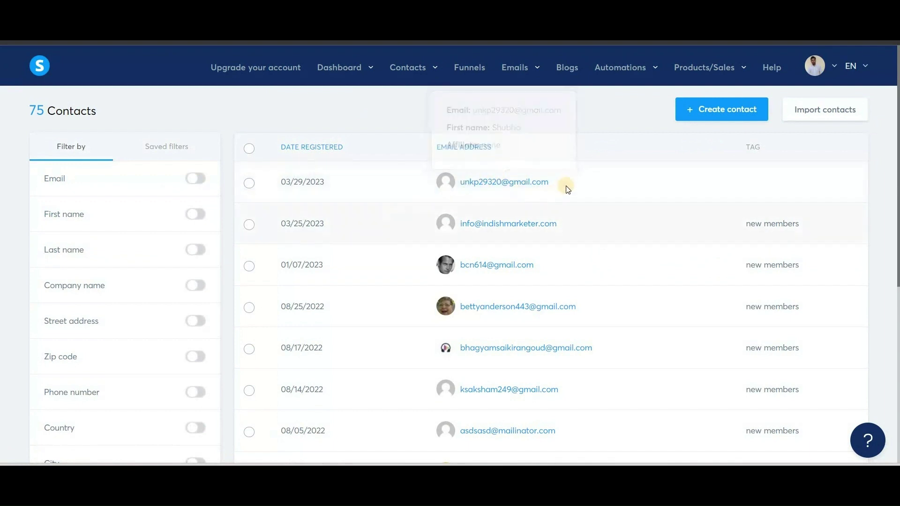
pyautogui.click(328, 70)
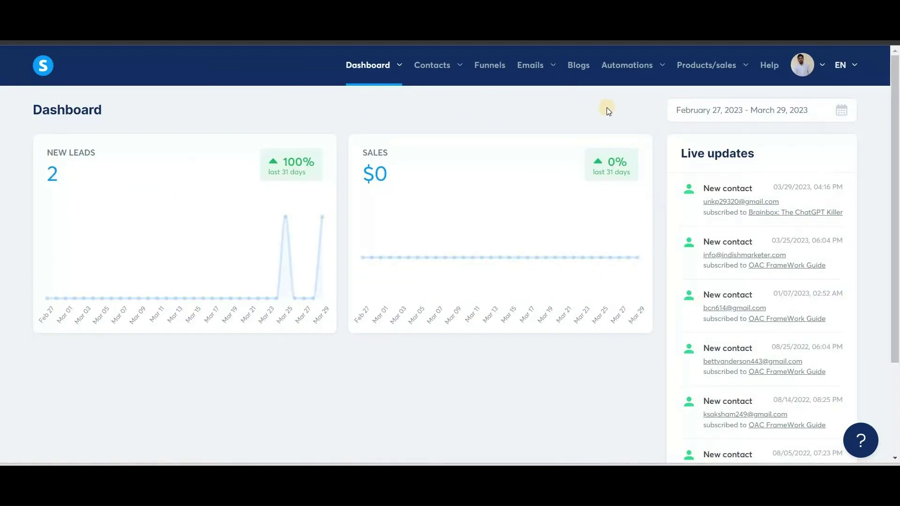
# Step: Open the "Let's Go! Here Is Your PDF Guide" email in the New Members email campaign
pyautogui.moveTo(534, 65)
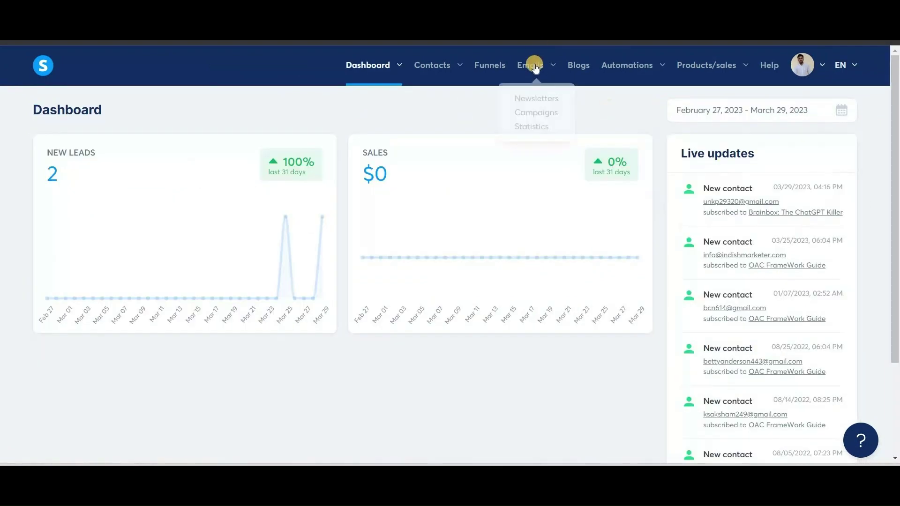
pyautogui.click(535, 113)
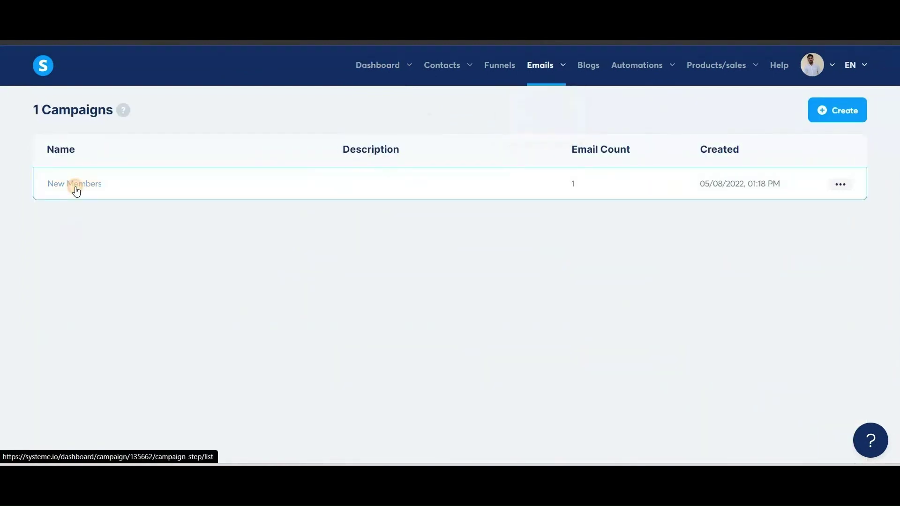
pyautogui.click(77, 185)
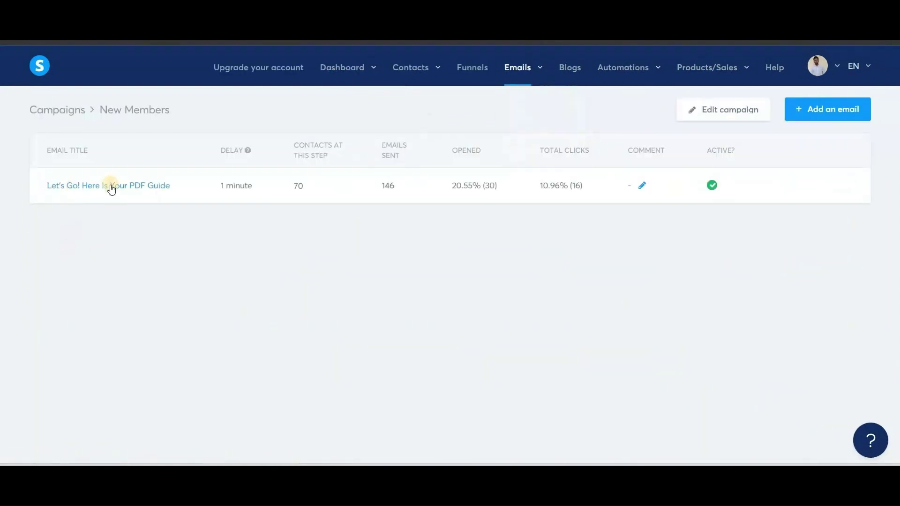
pyautogui.click(137, 193)
pyautogui.scroll(-1, 241, 342)
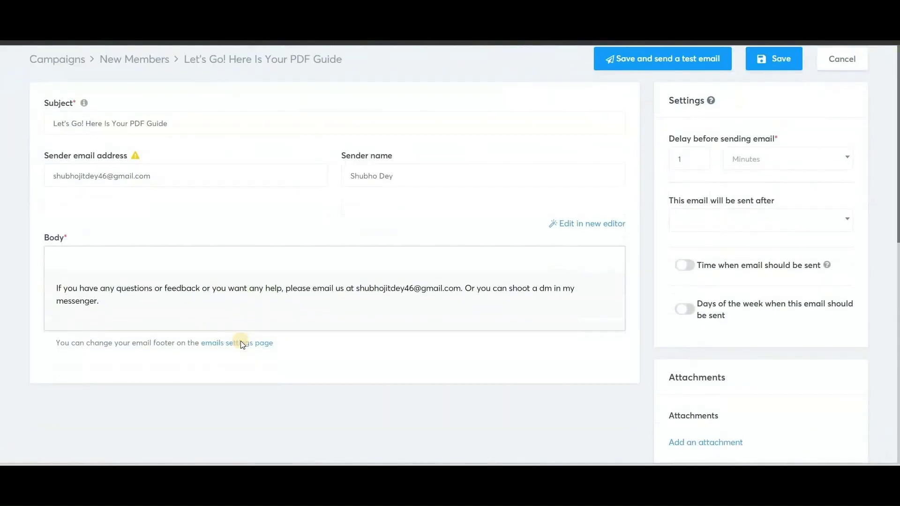
pyautogui.scroll(1, 241, 340)
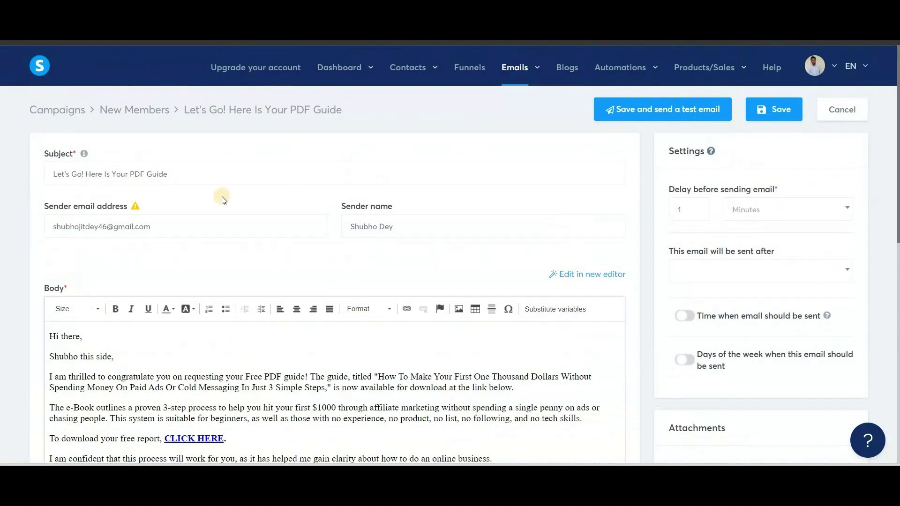
# Step: Replace the email's sender address with the business domain's info address and save the email
pyautogui.moveTo(162, 226); pyautogui.dragTo(24, 237)
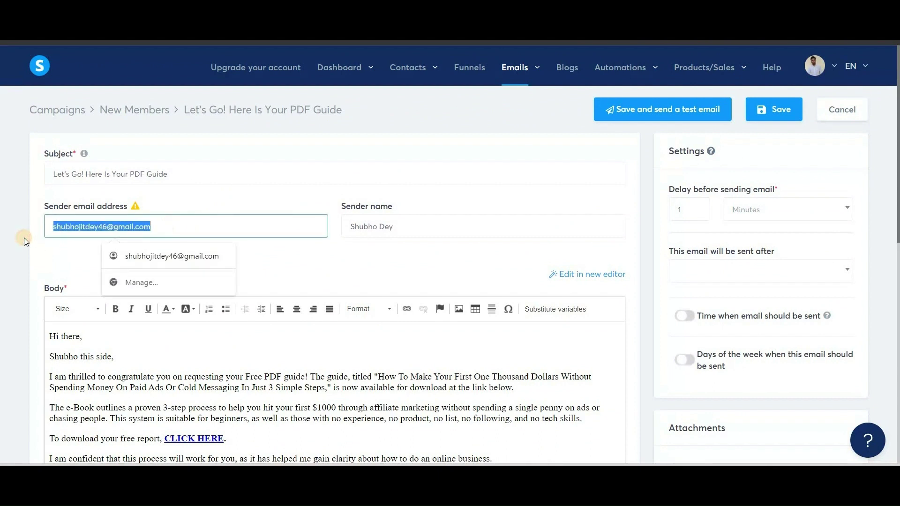
pyautogui.write('infor')
pyautogui.press('BackSpace')
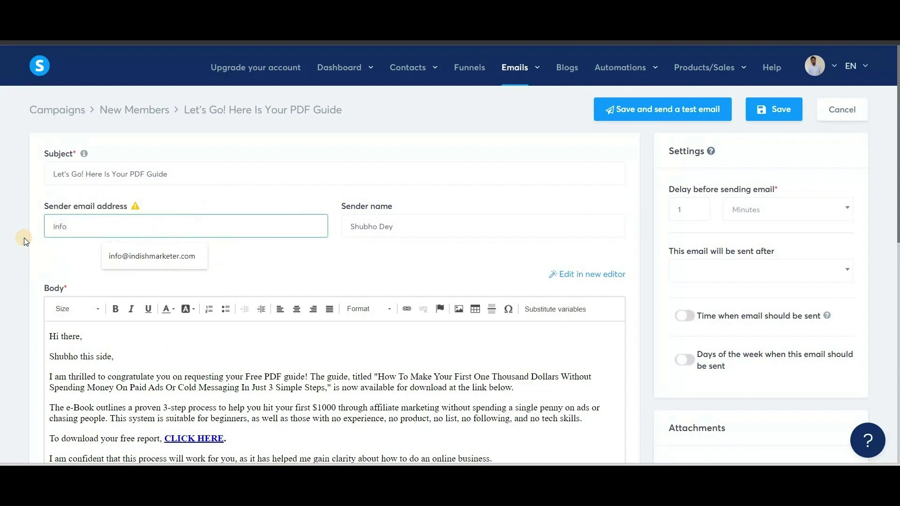
pyautogui.click(143, 255)
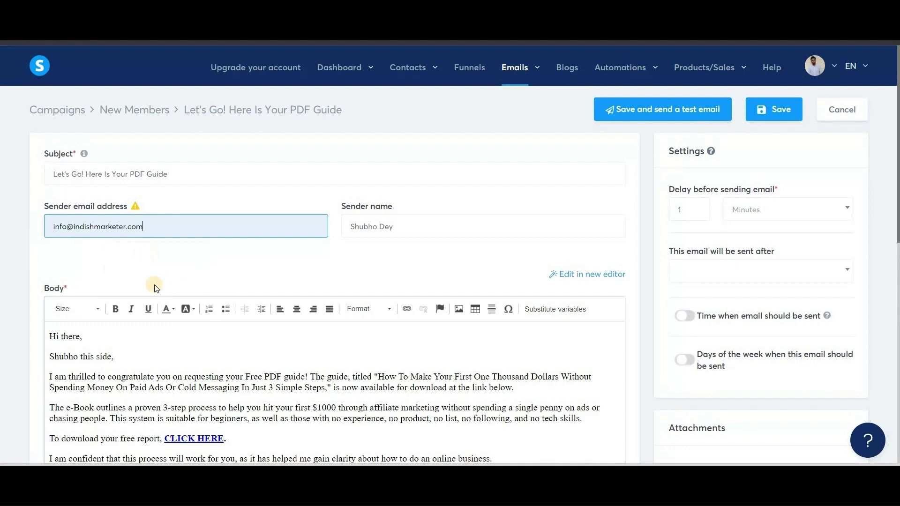
pyautogui.scroll(-3, 263, 289)
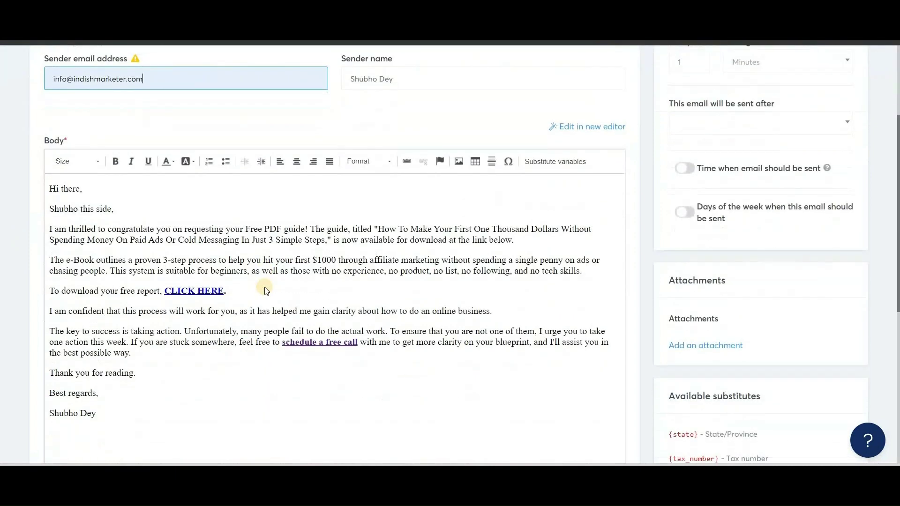
pyautogui.scroll(3, 320, 318)
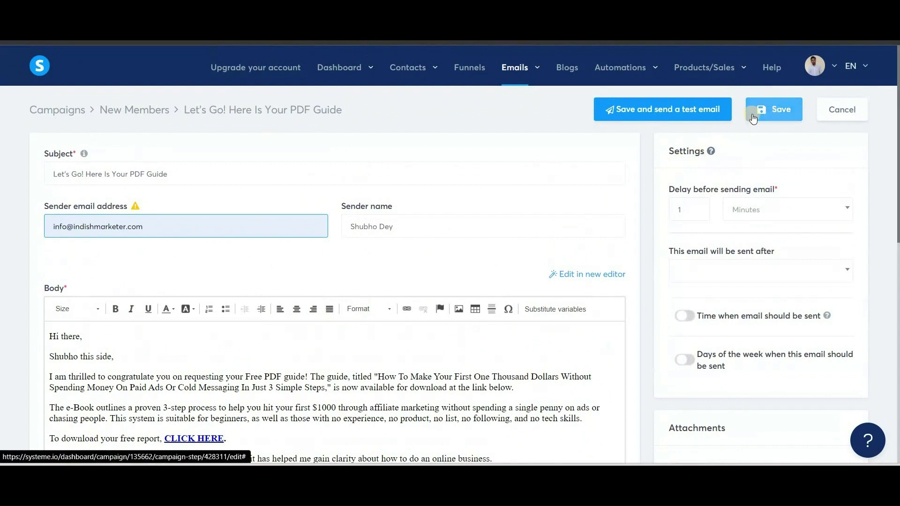
pyautogui.click(778, 113)
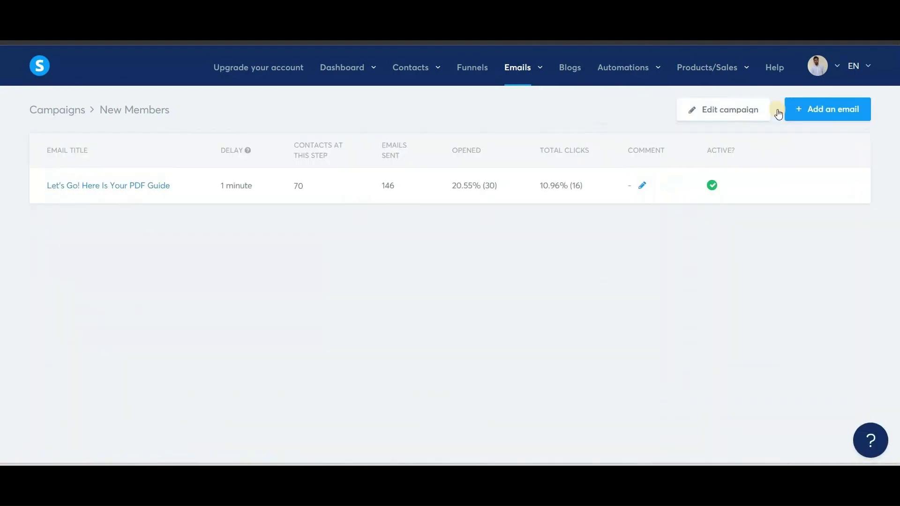
# Step: Reopen the "Let's Go! Here Is Your PDF Guide" email and review its body, footer and settings
pyautogui.click(146, 187)
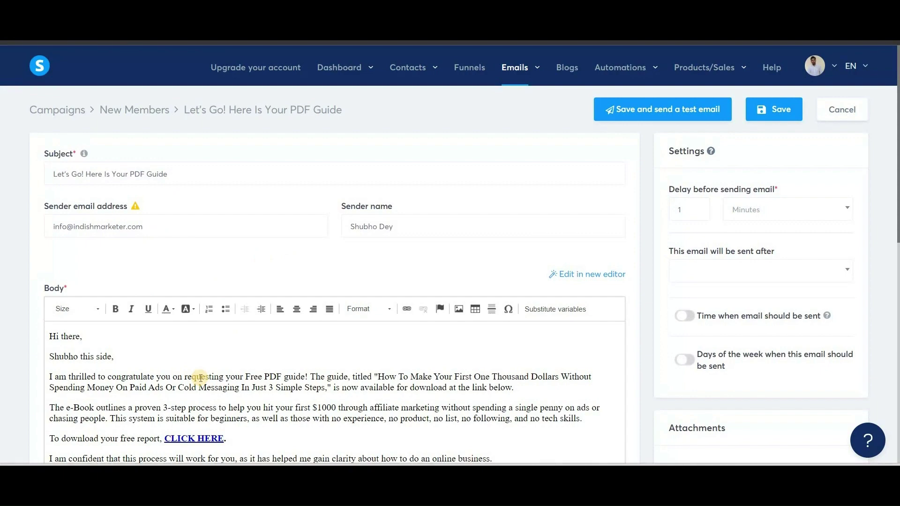
pyautogui.scroll(-6, 200, 378)
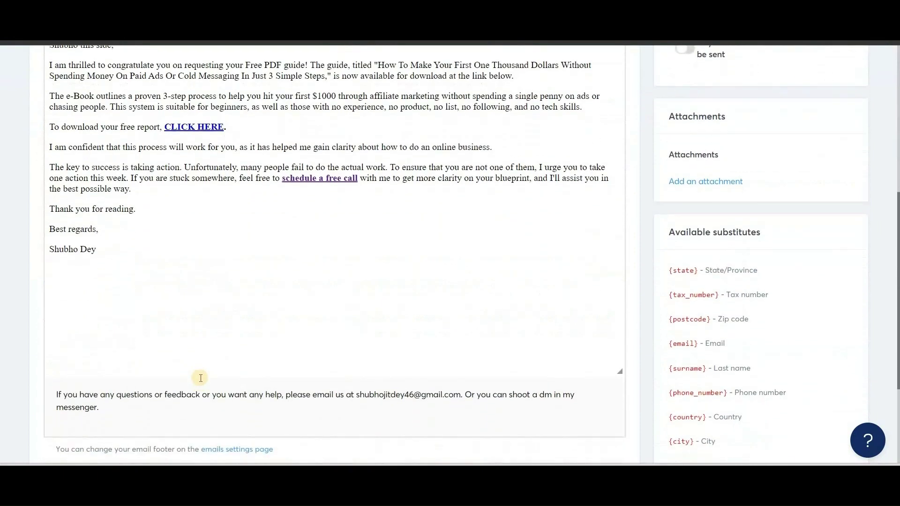
pyautogui.scroll(-4, 200, 377)
pyautogui.scroll(10, 200, 378)
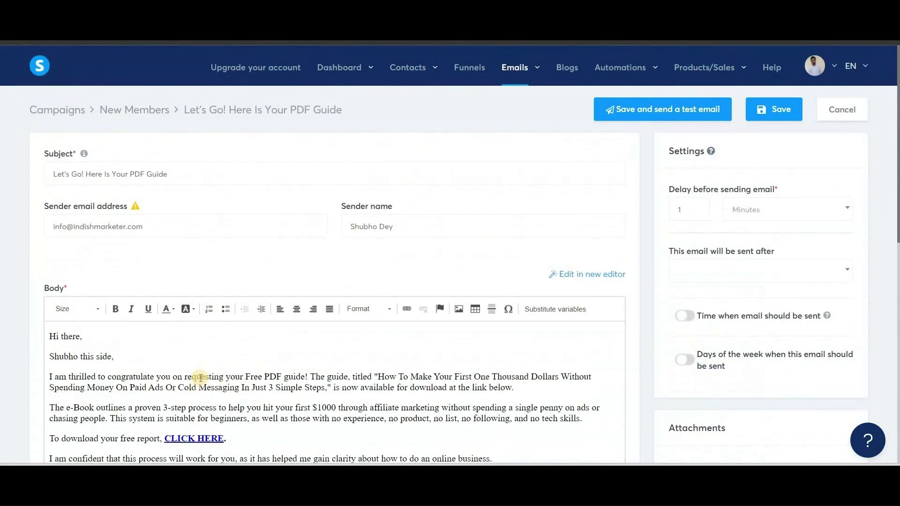